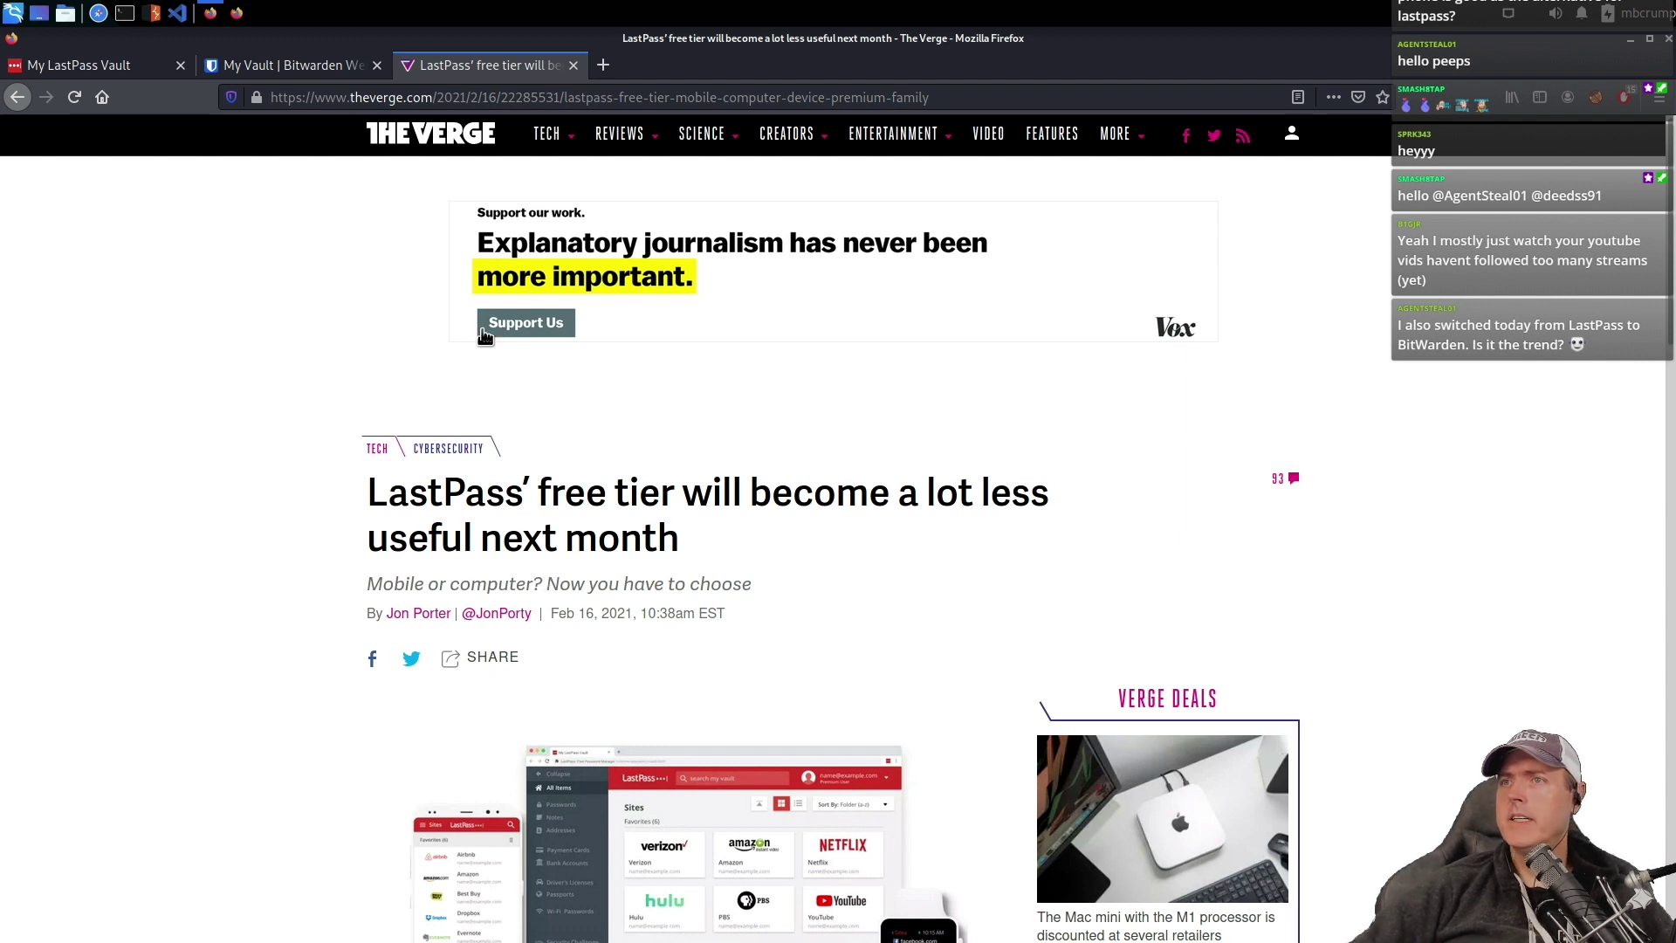
pyautogui.scroll(-1, 531, 548)
pyautogui.scroll(-1, 563, 524)
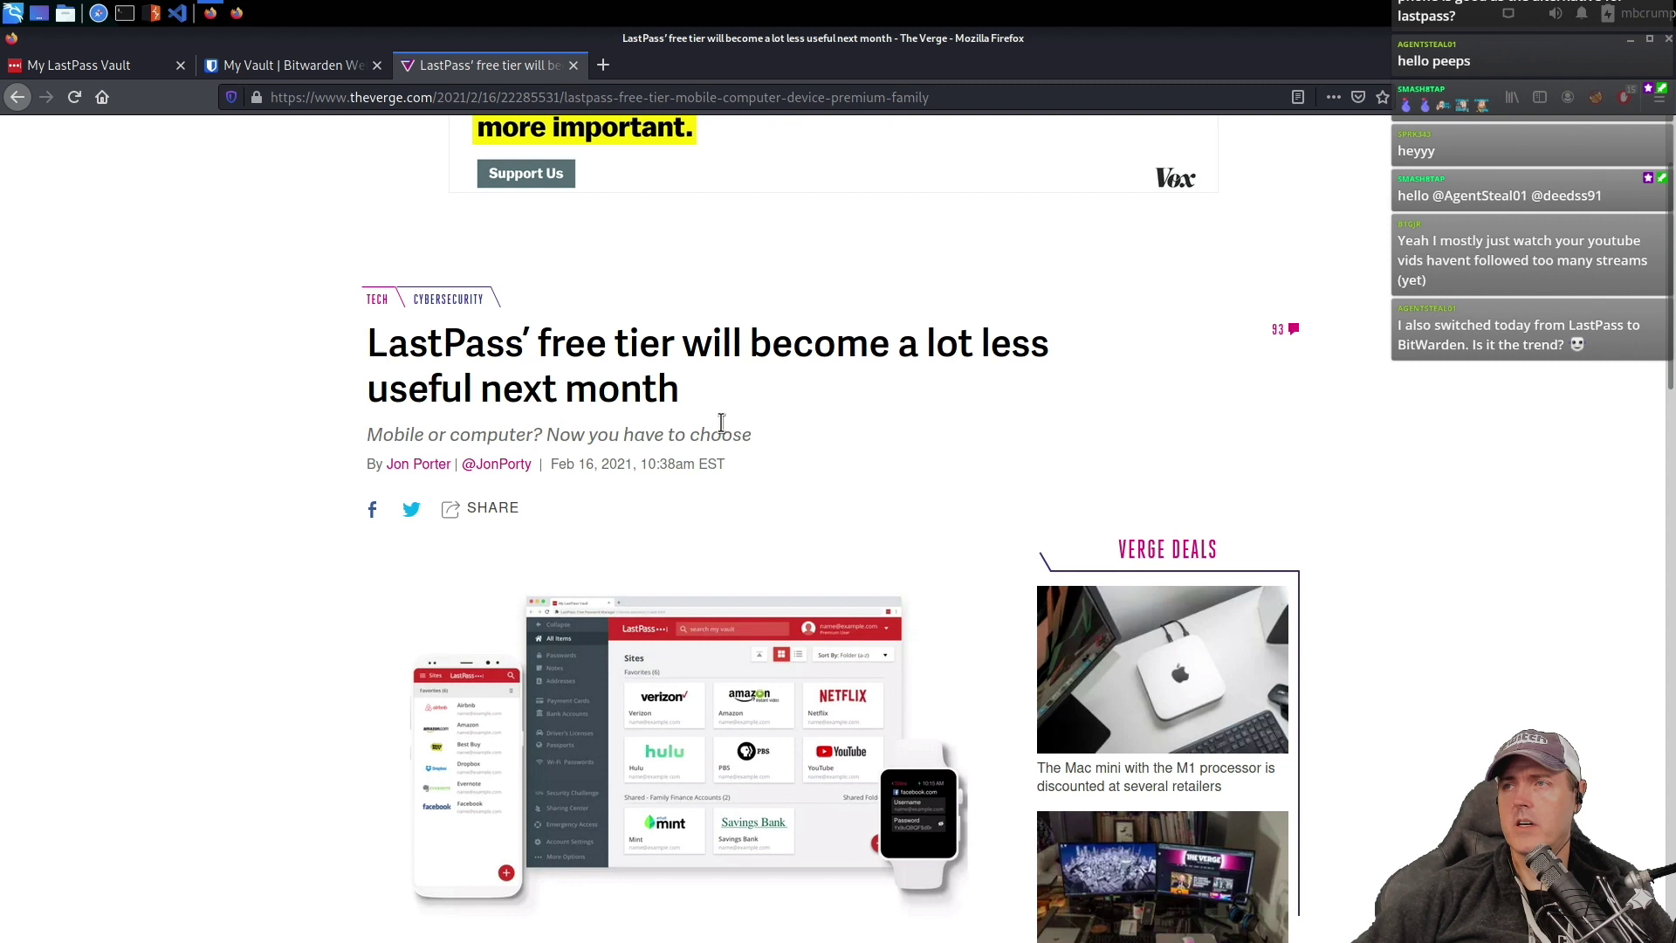
pyautogui.scroll(-1, 701, 492)
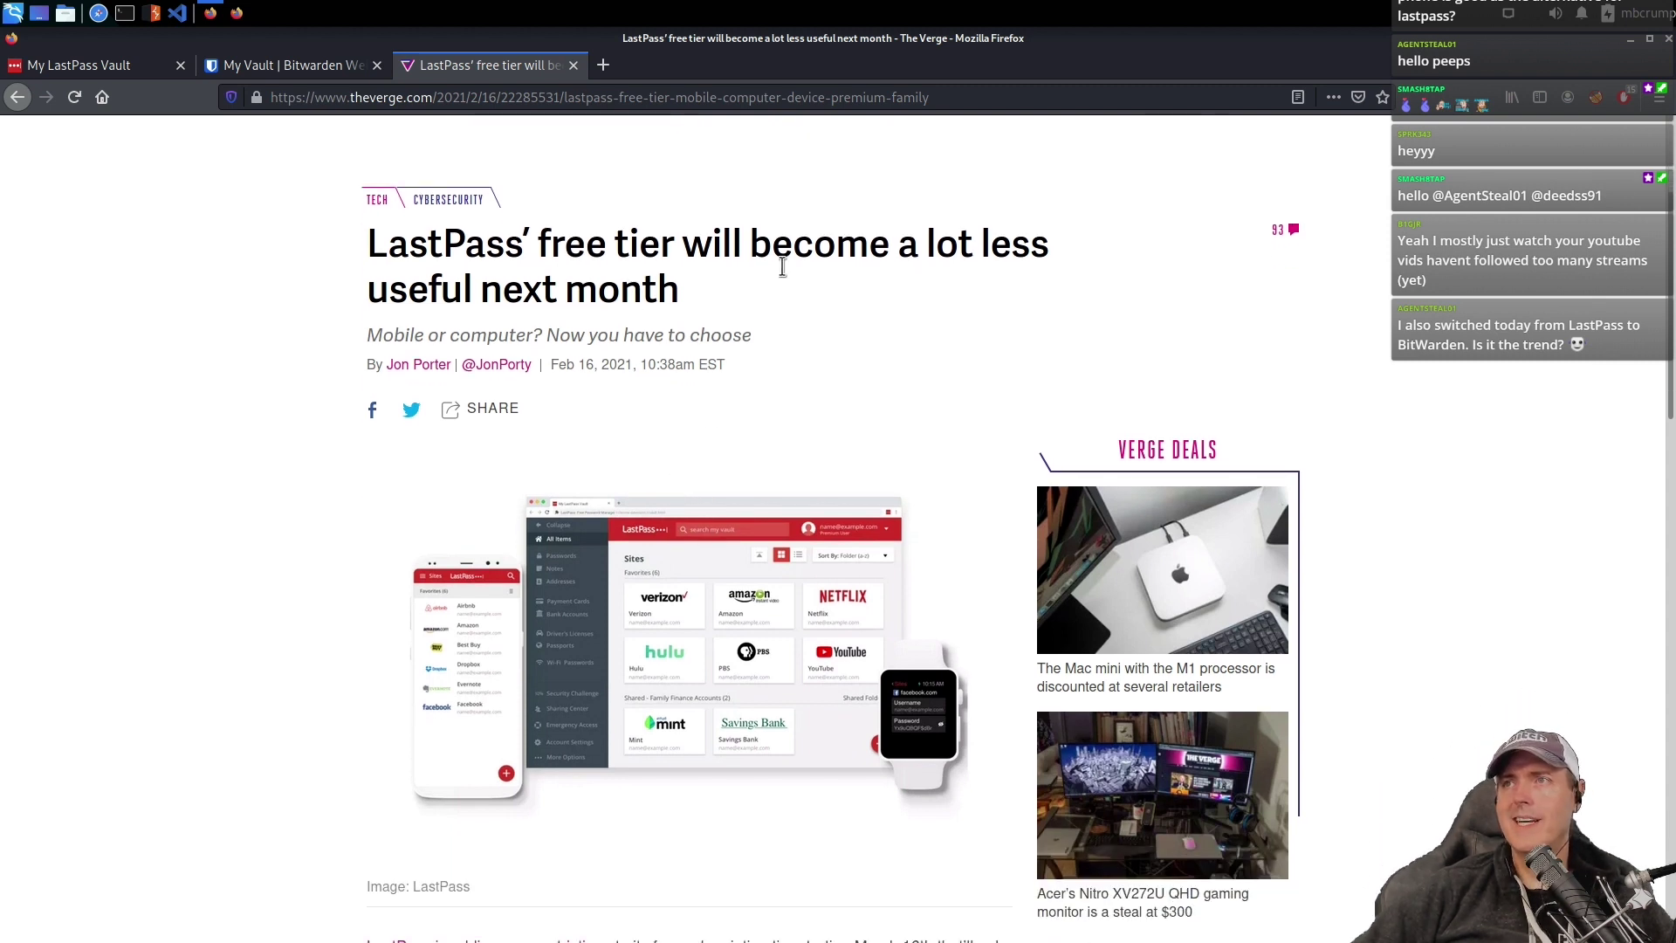
pyautogui.scroll(-2, 952, 633)
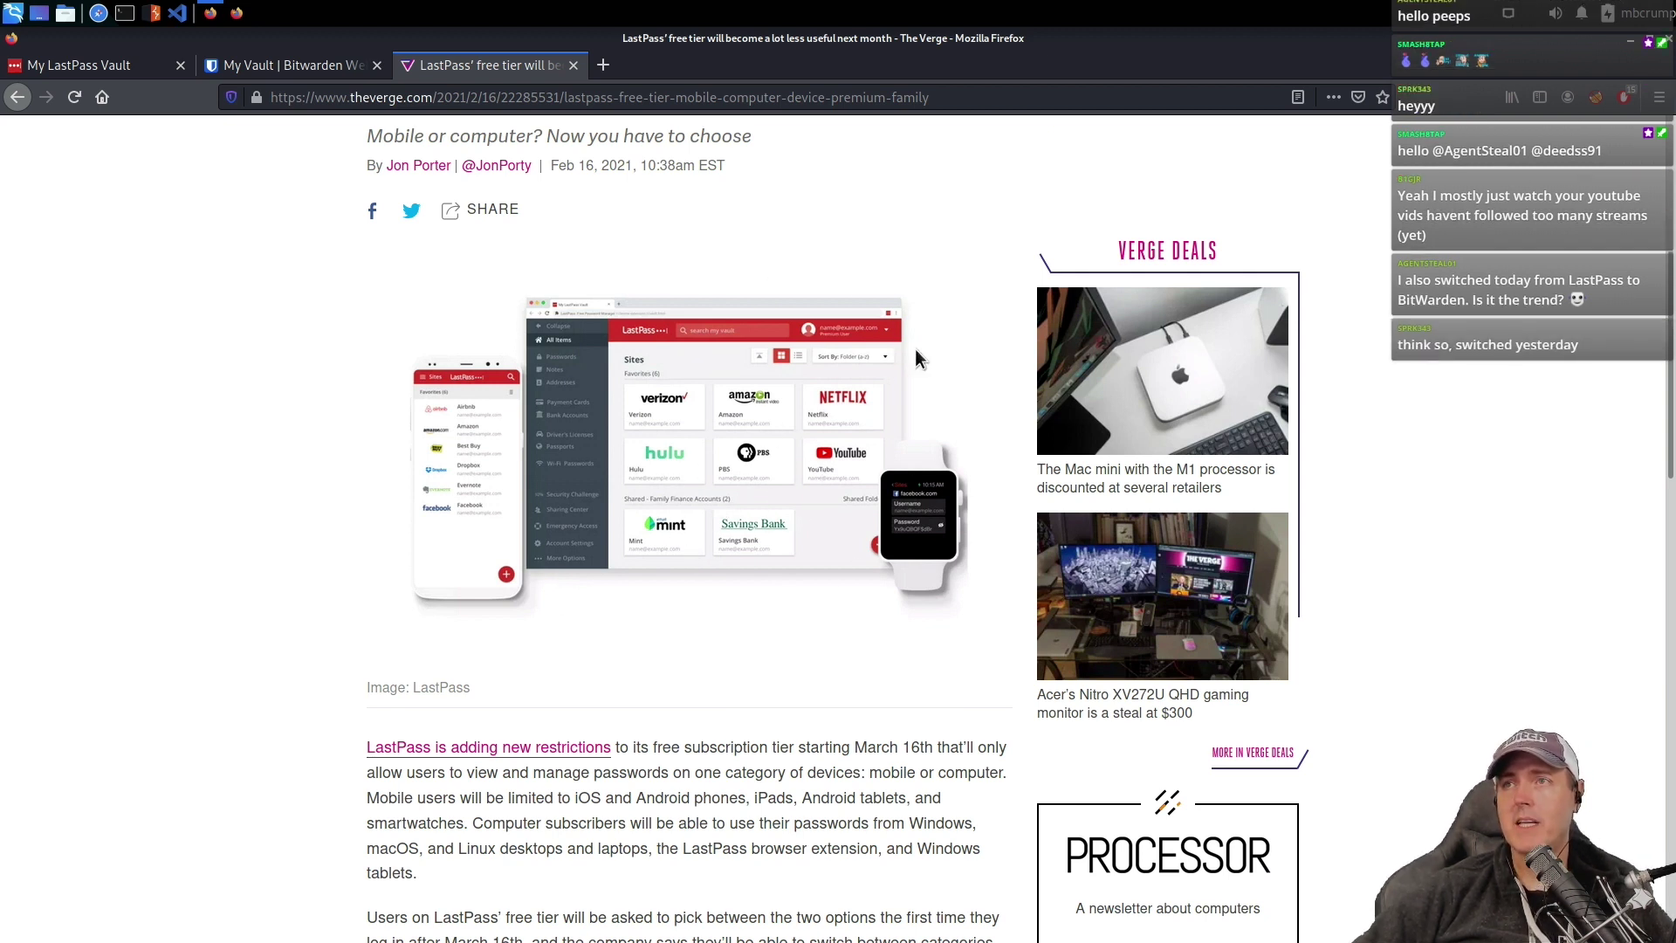
pyautogui.scroll(2, 772, 452)
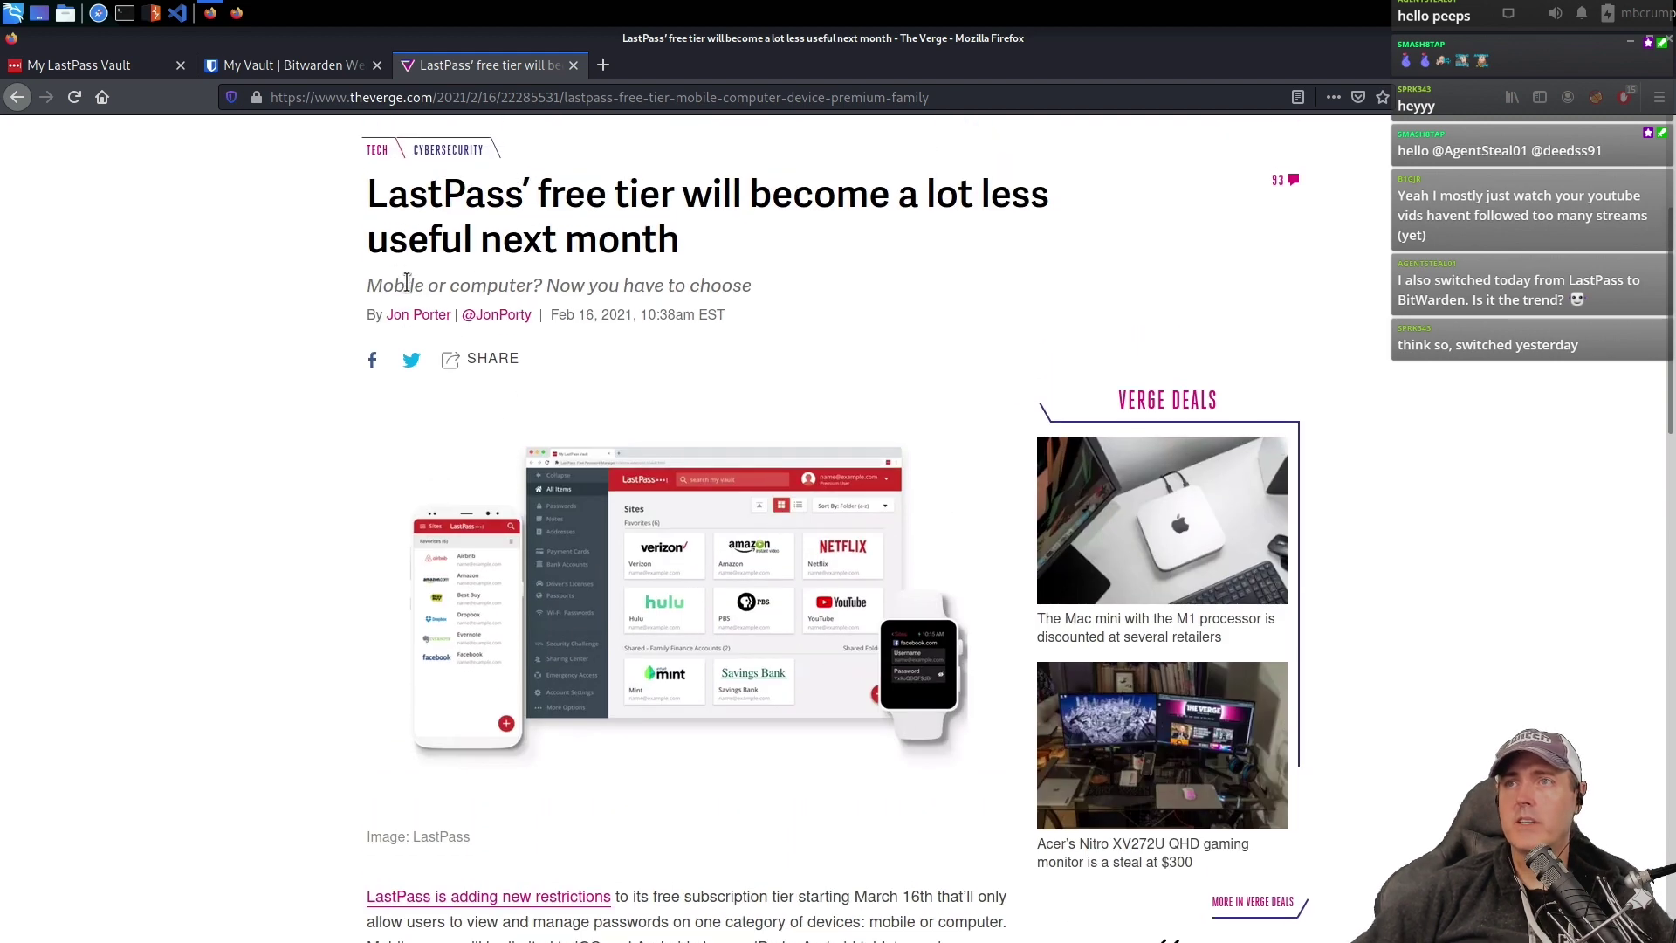
# - Highlight a word in The Verge article's subtitle, then clear the selection
pyautogui.doubleClick(397, 284)
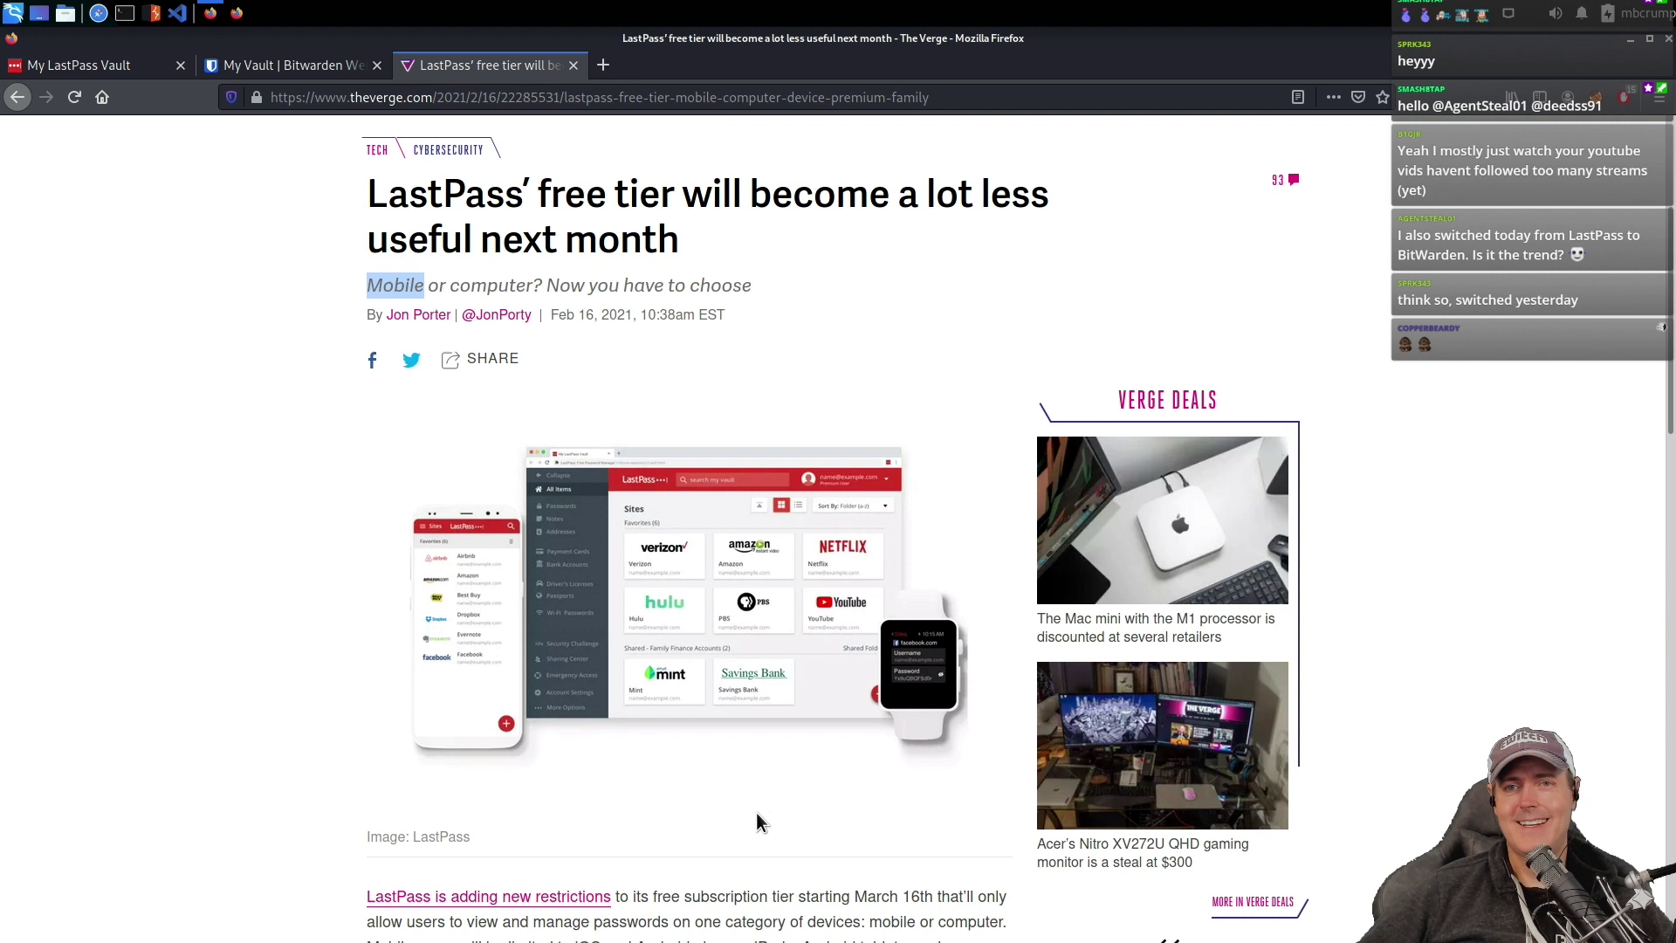
pyautogui.click(278, 425)
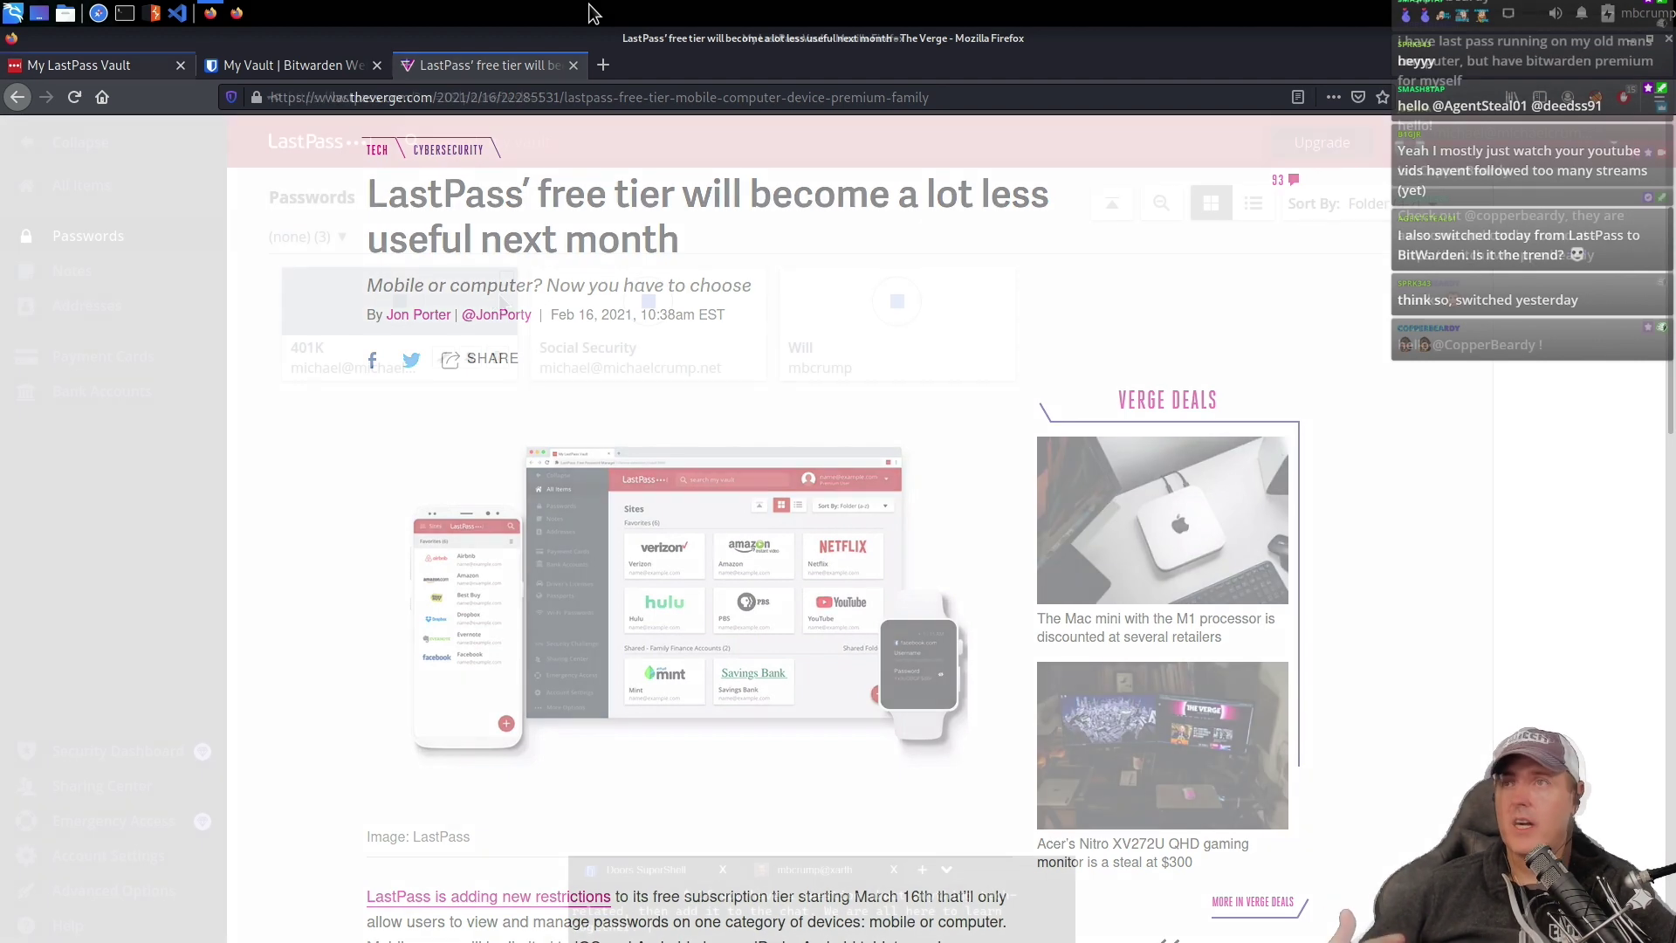
pyautogui.click(572, 65)
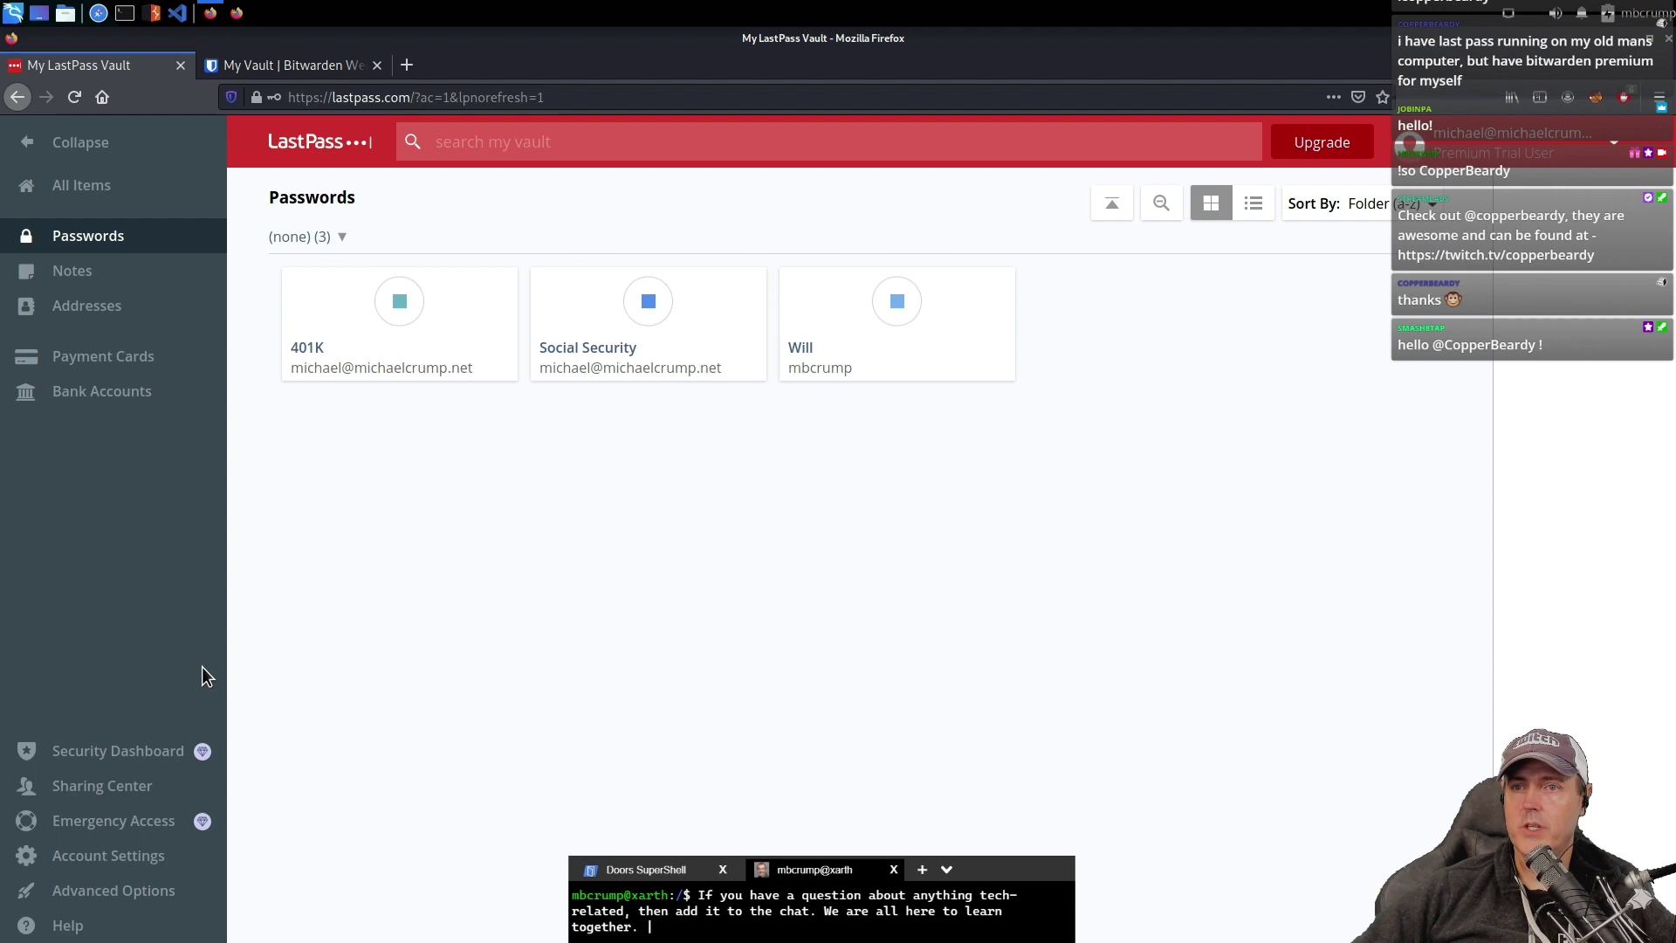
pyautogui.click(95, 856)
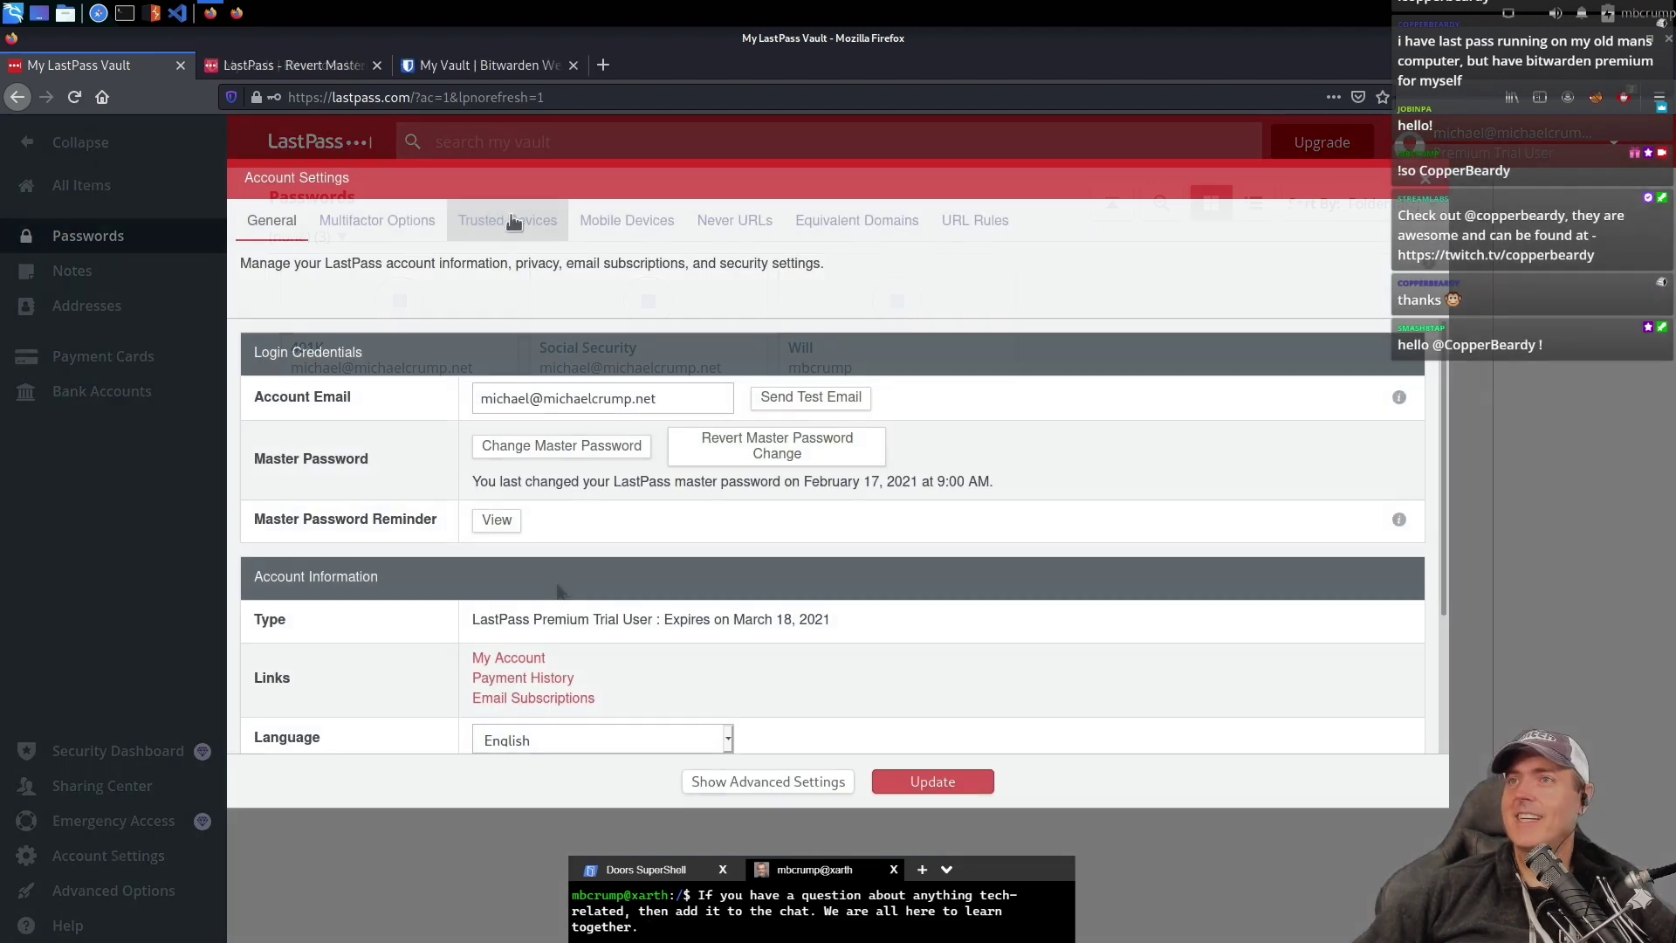
pyautogui.scroll(-3, 450, 637)
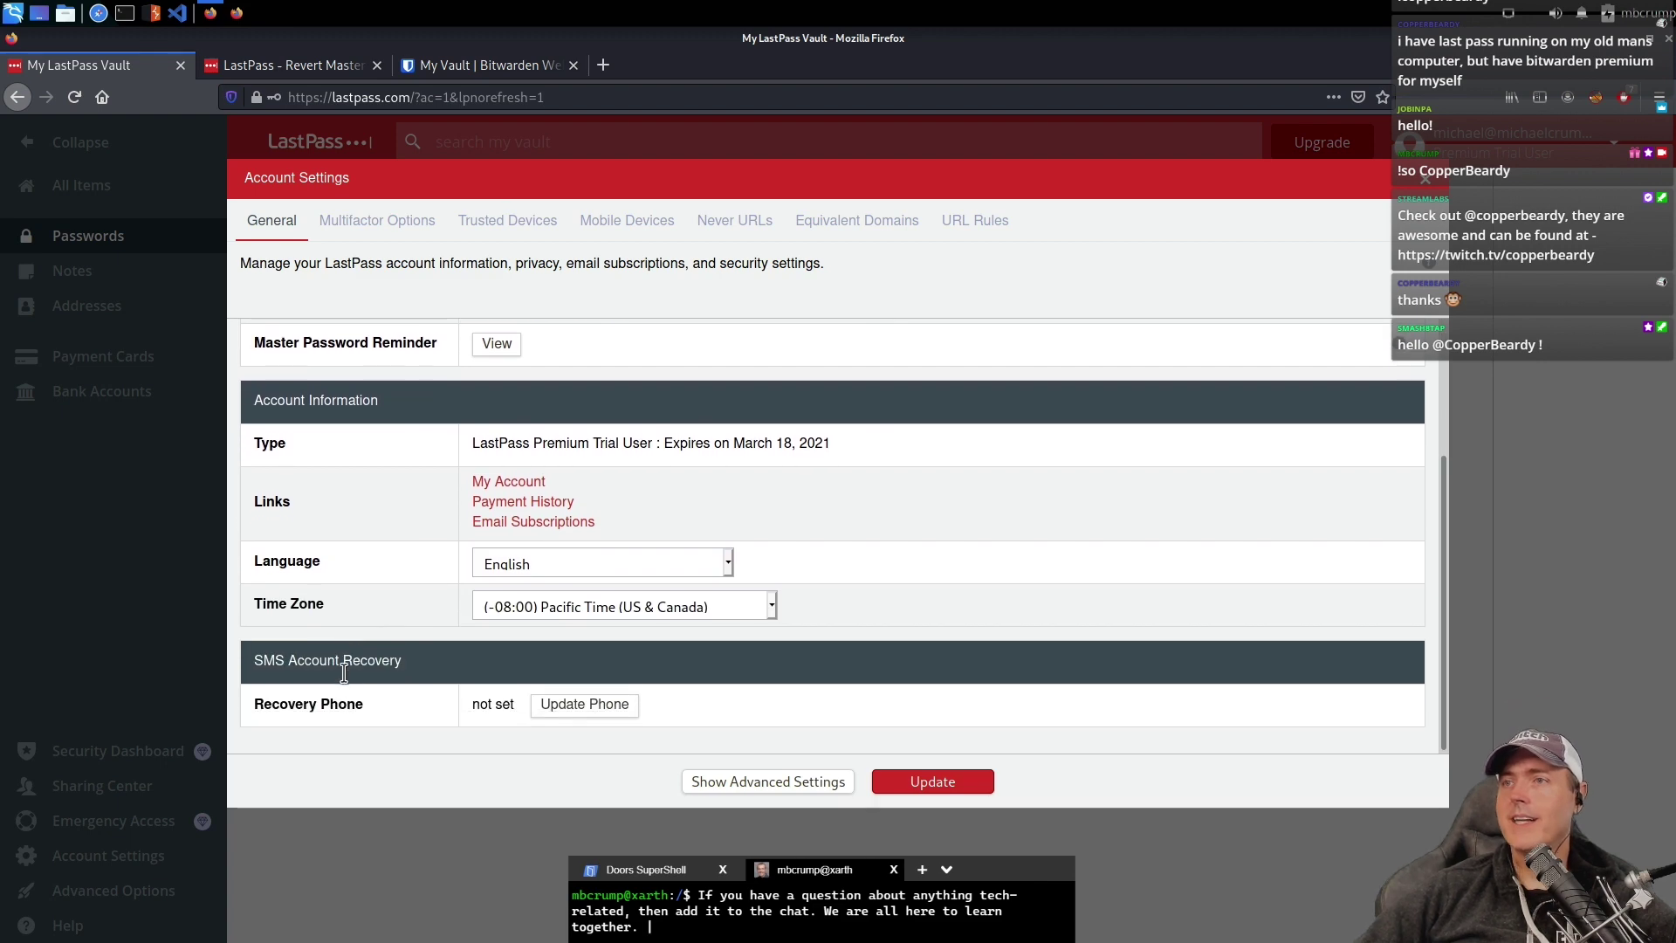
pyautogui.scroll(3, 365, 646)
pyautogui.scroll(2, 366, 646)
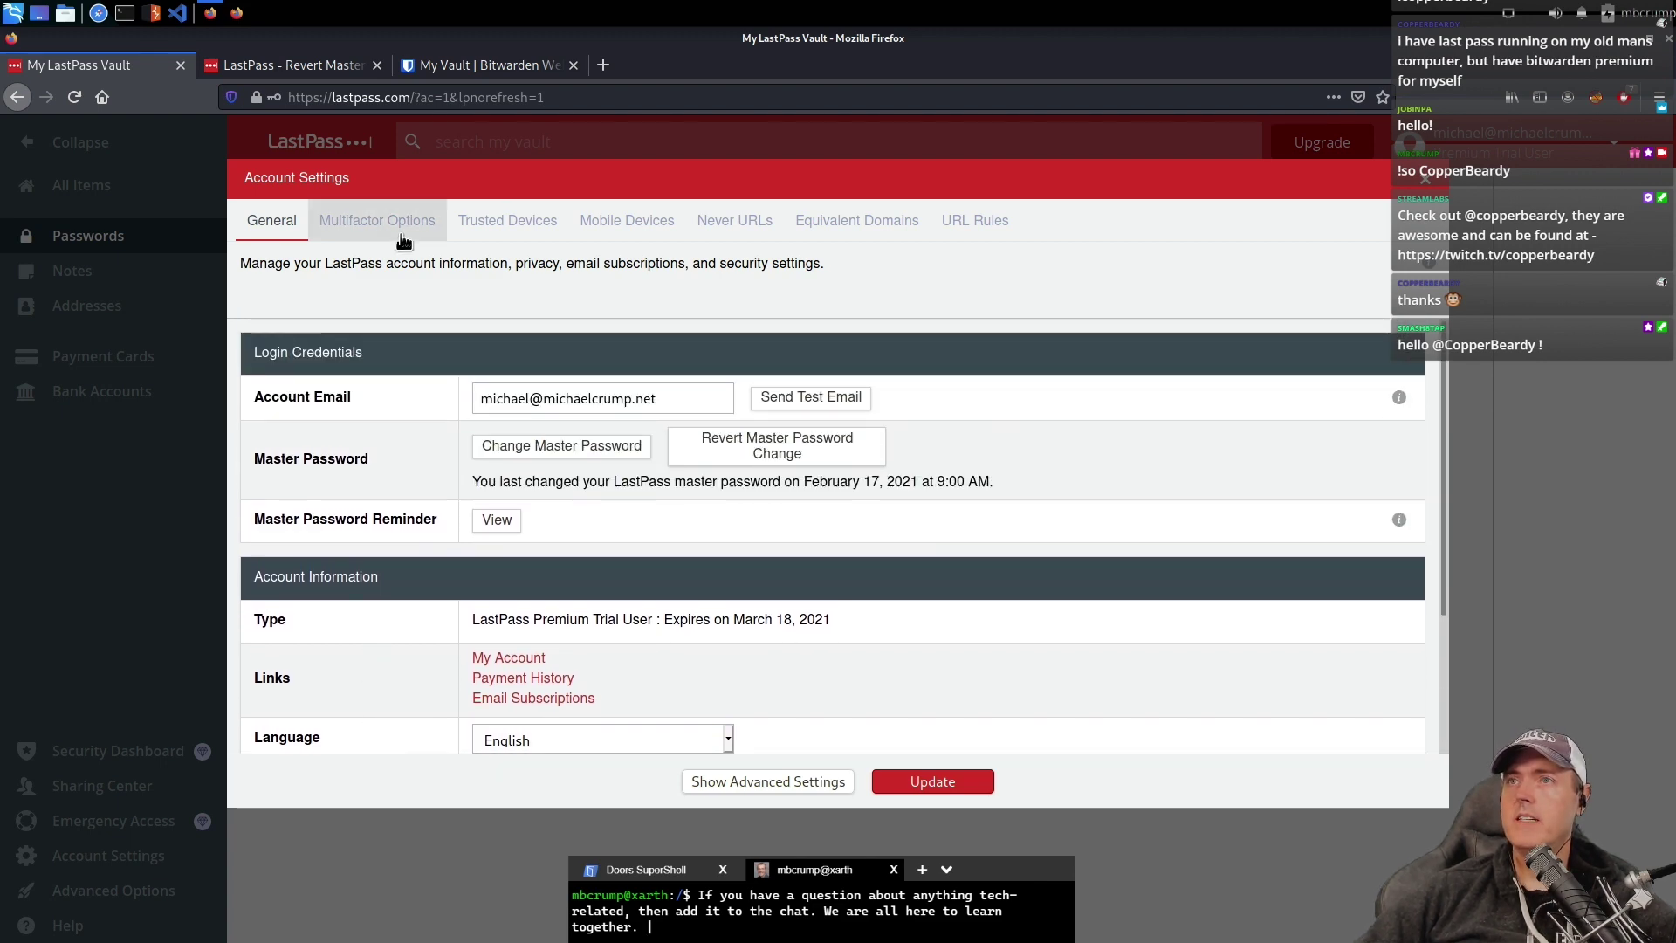
pyautogui.click(377, 220)
pyautogui.click(628, 220)
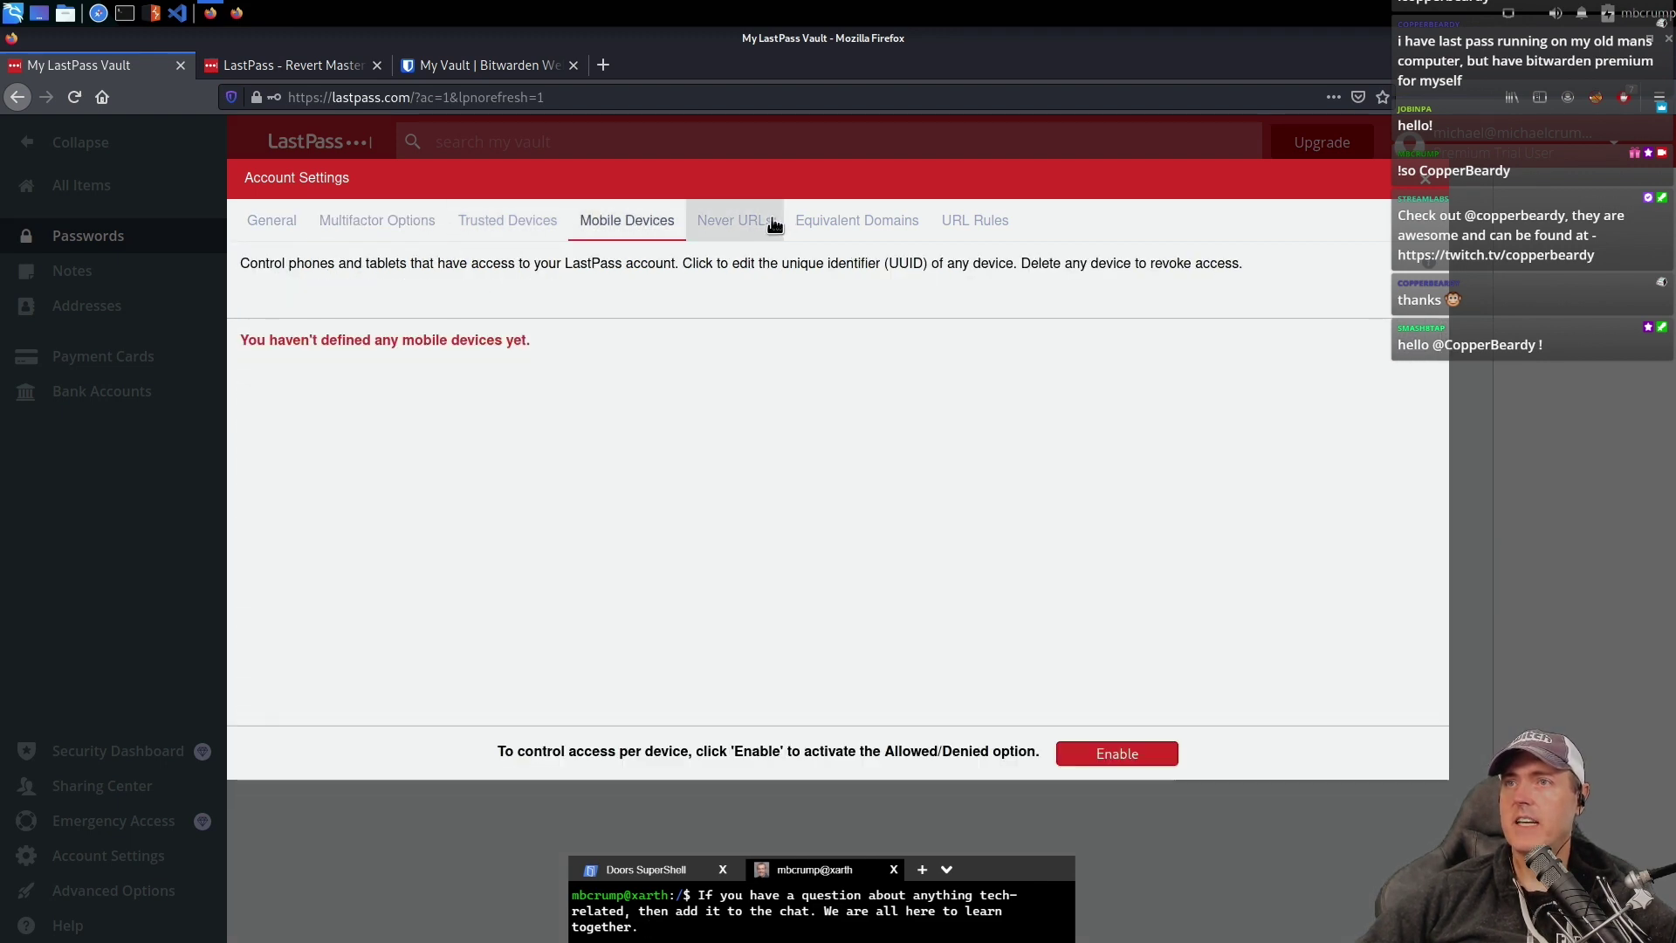
pyautogui.click(754, 220)
pyautogui.click(906, 220)
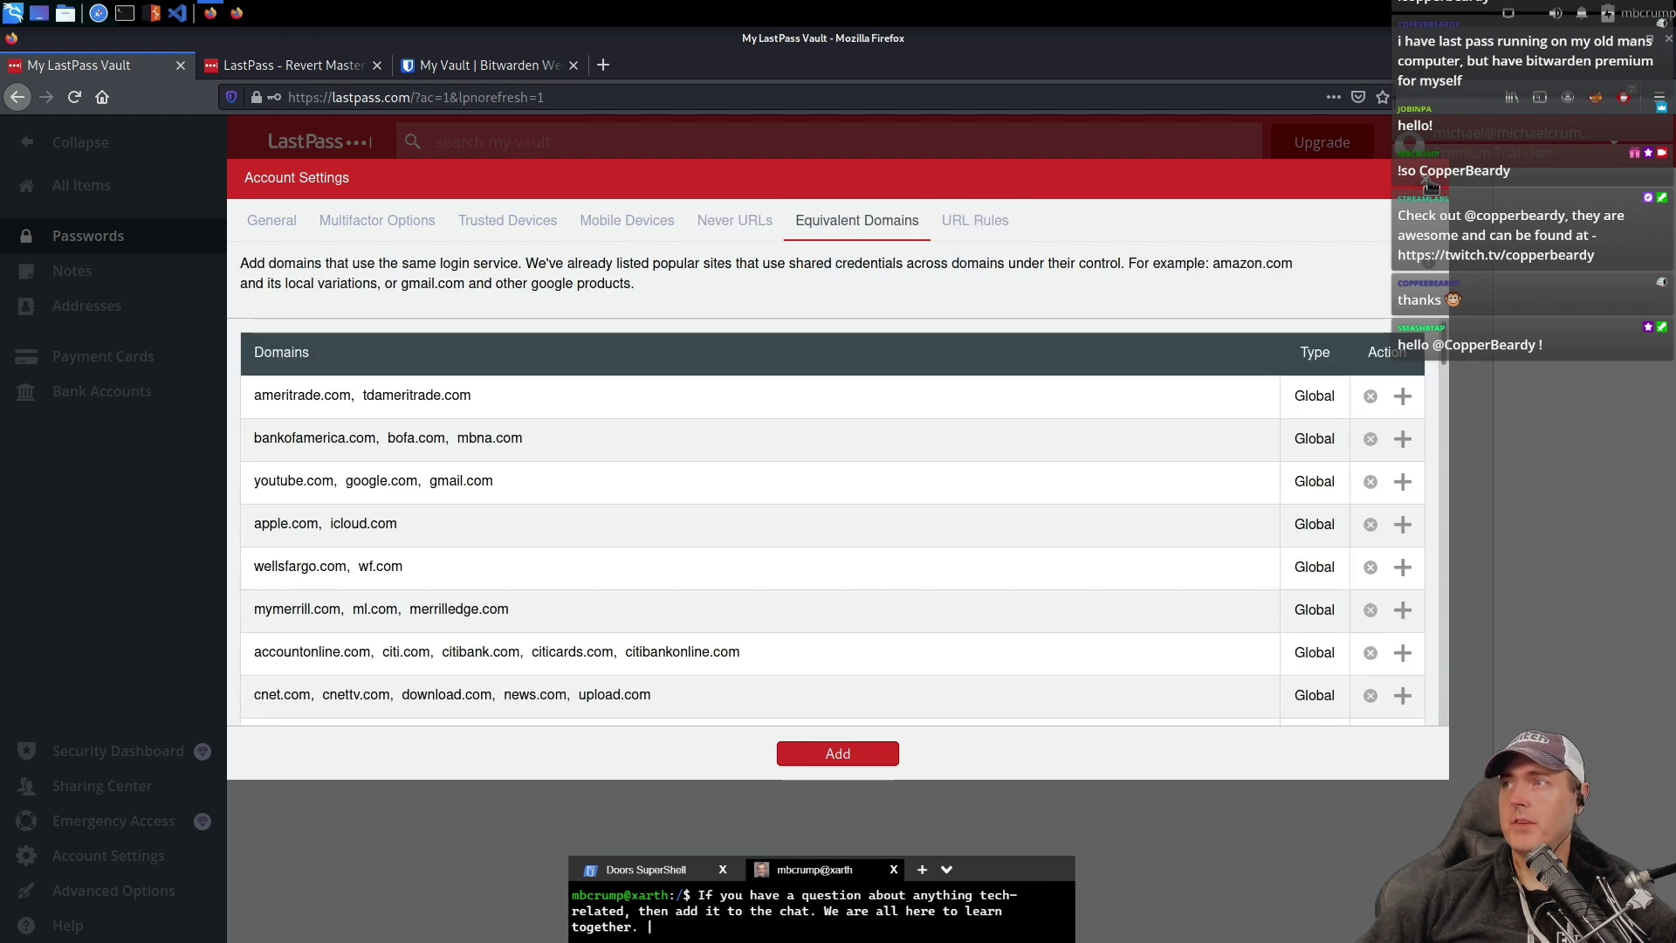
pyautogui.click(1432, 184)
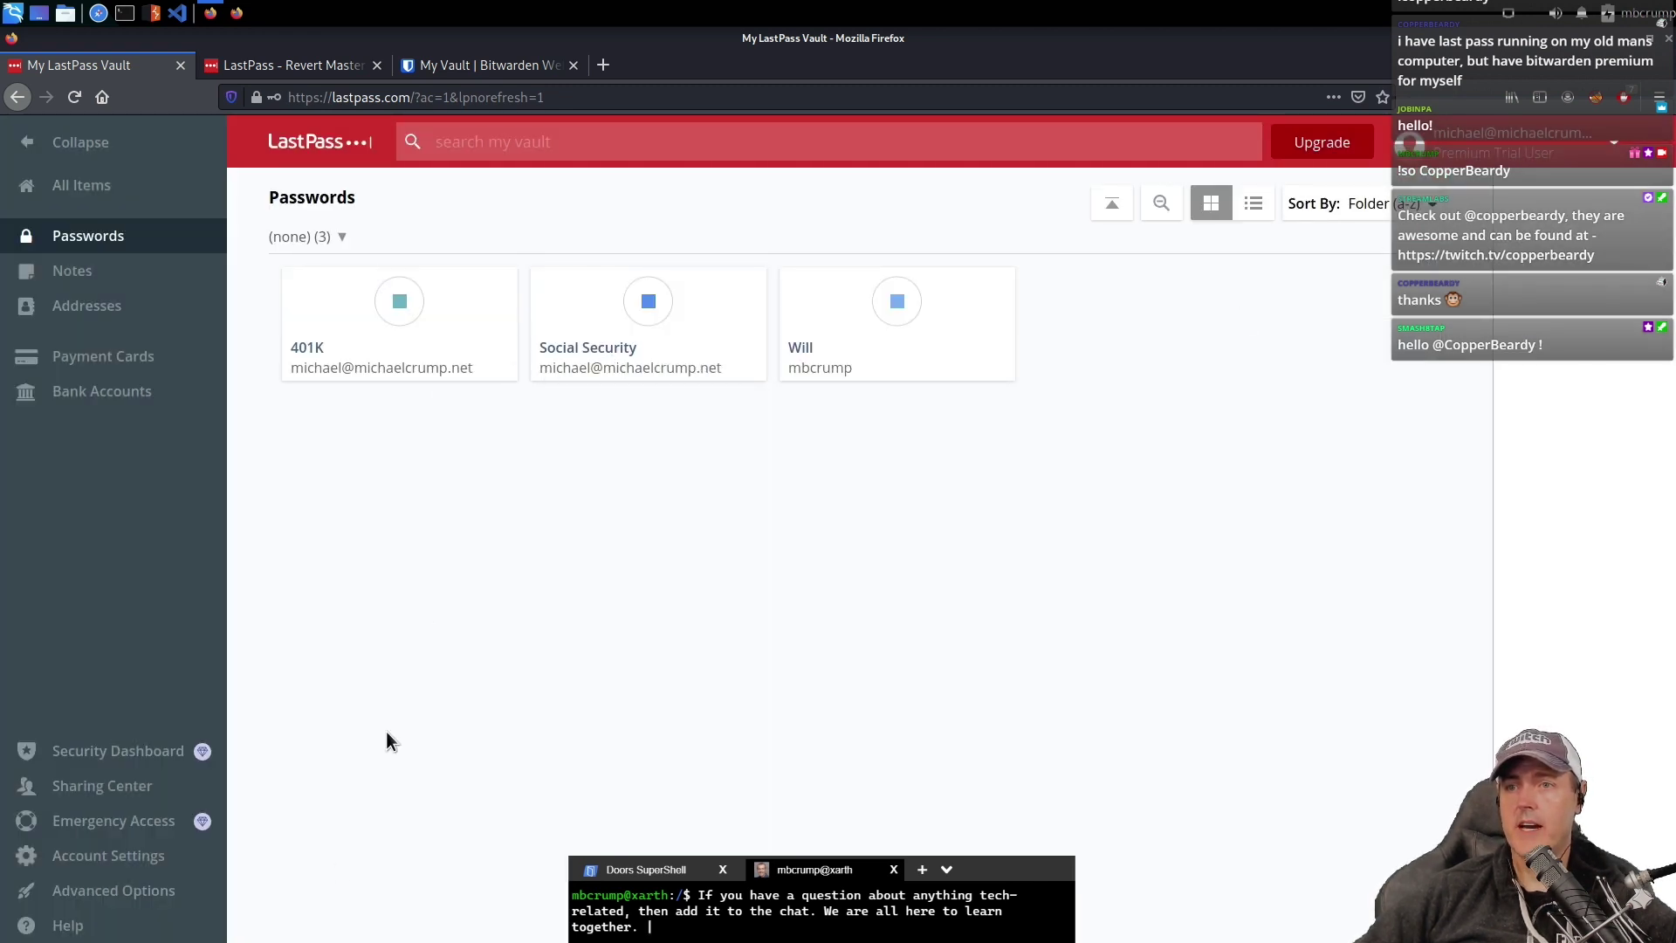
# - Export the LastPass vault via Advanced Options, confirming with the master password
pyautogui.click(122, 893)
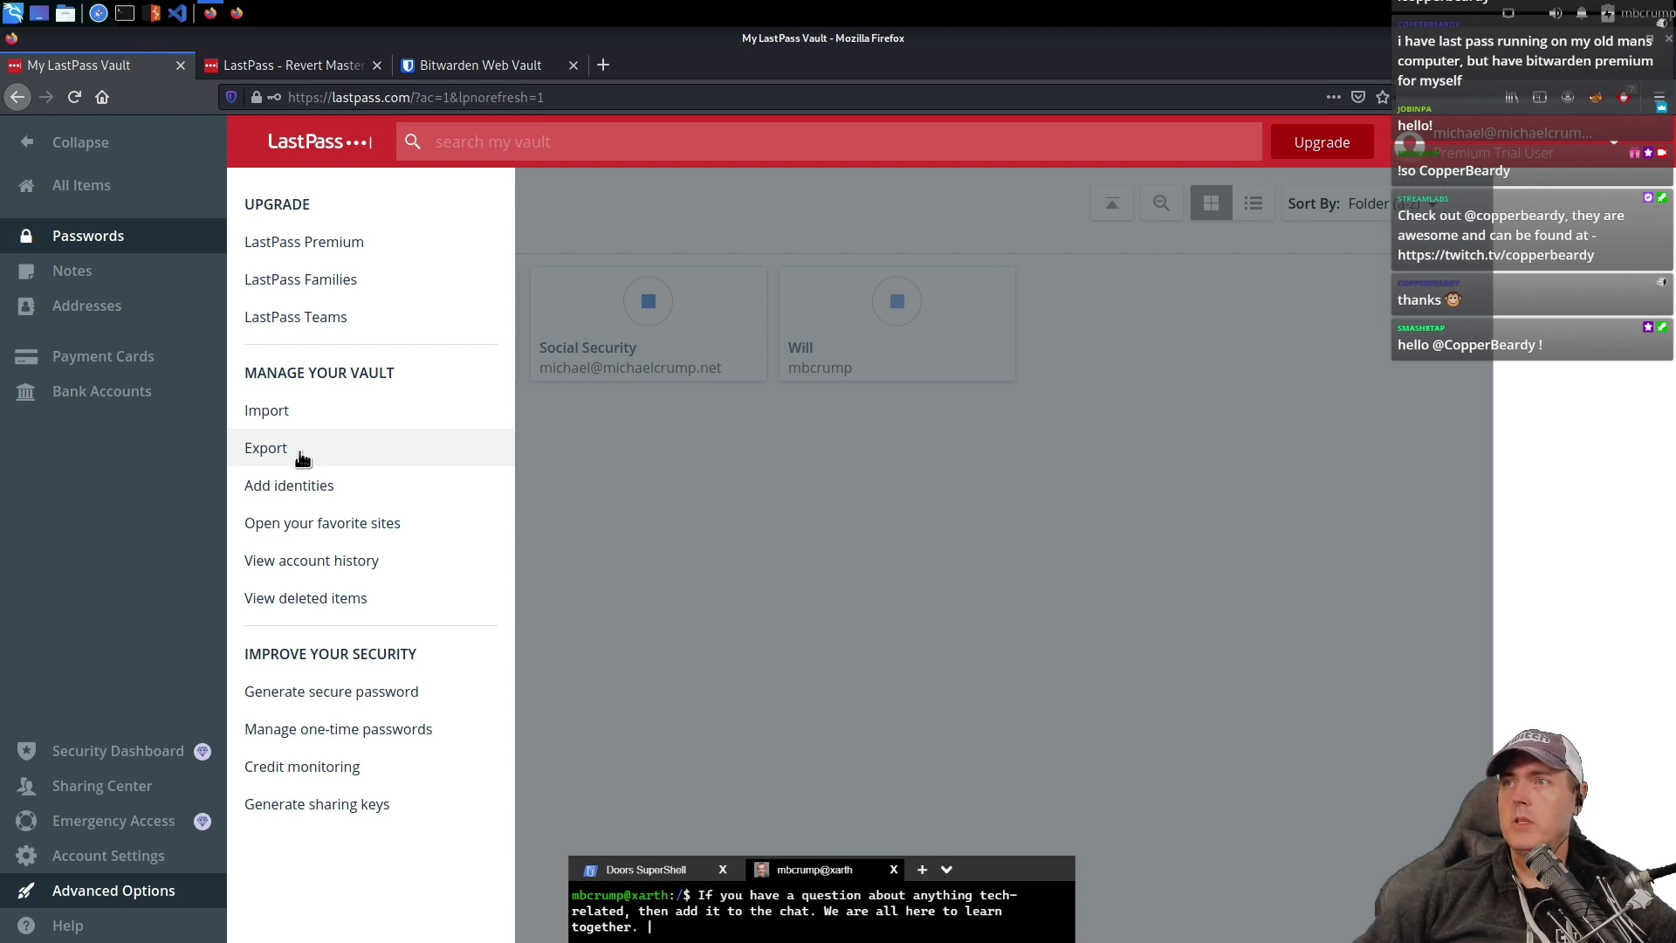
pyautogui.click(300, 457)
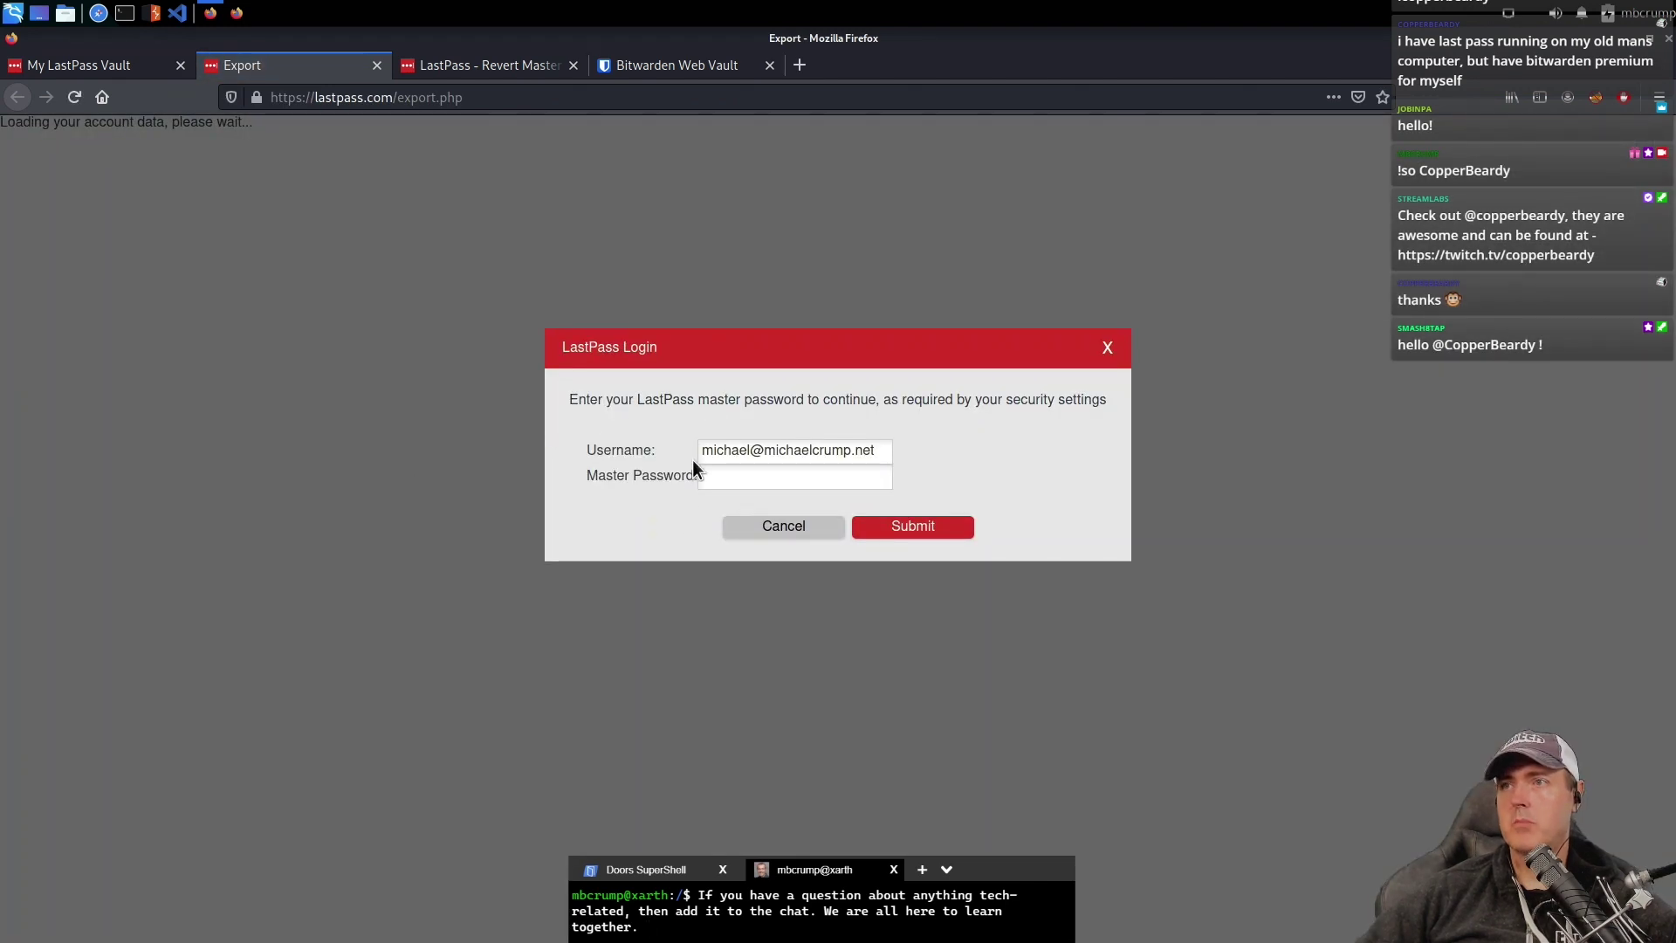
pyautogui.press('Return')
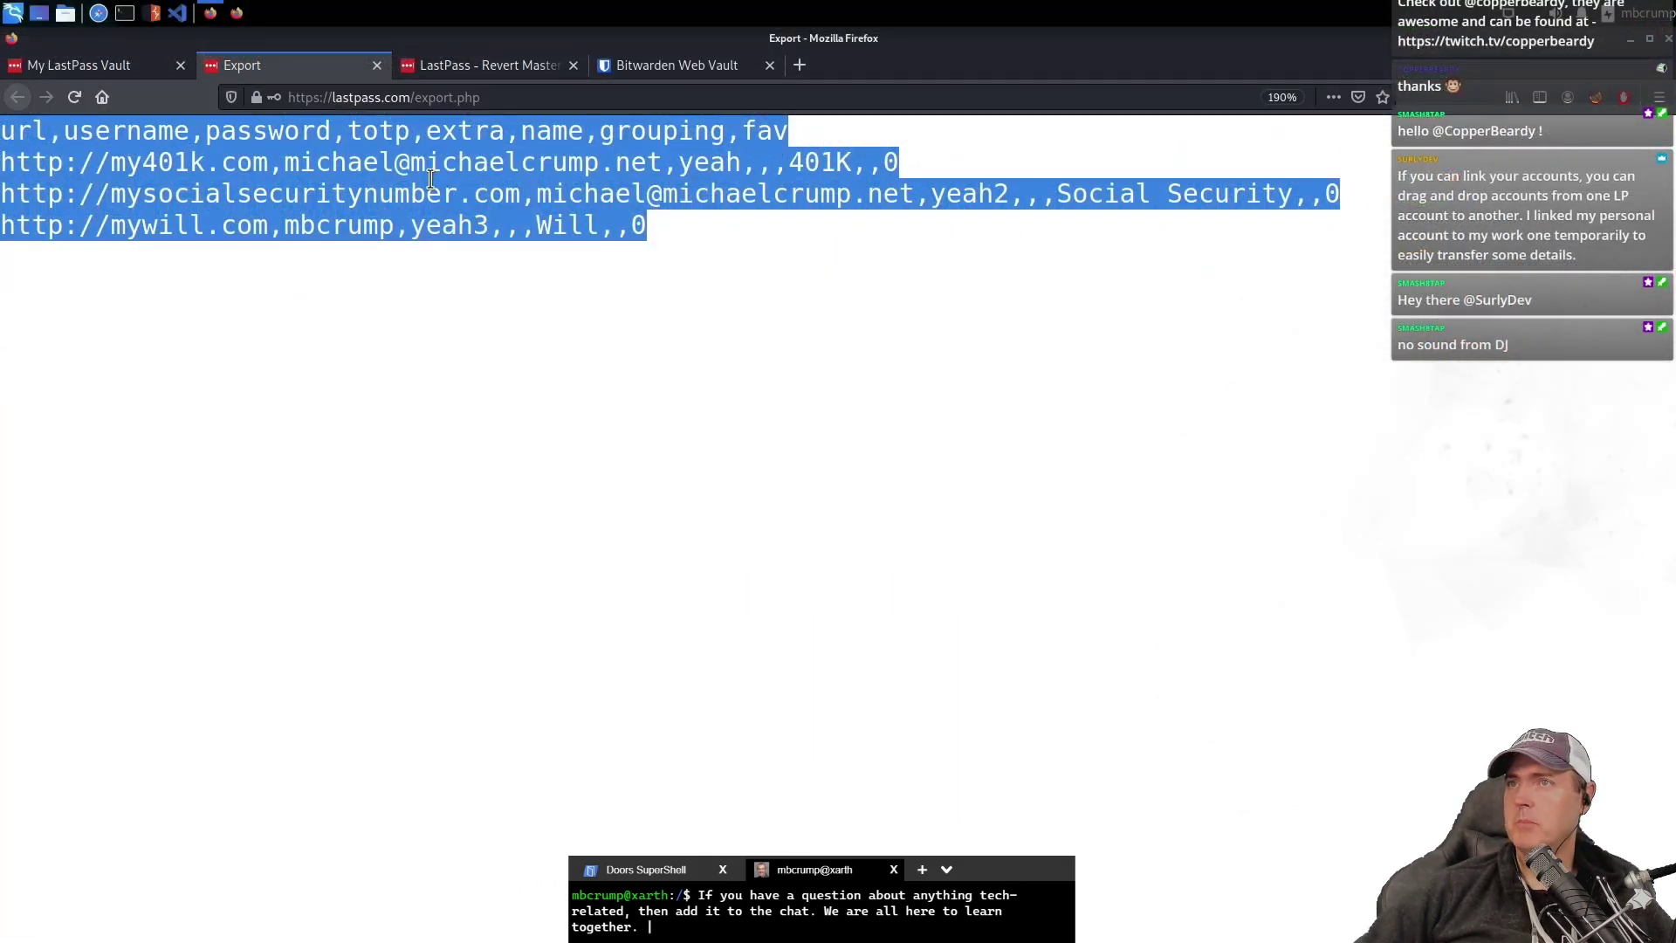
# - Reveal the 401K entry's password in the LastPass vault to compare with the export
pyautogui.click(414, 173)
pyautogui.click(65, 64)
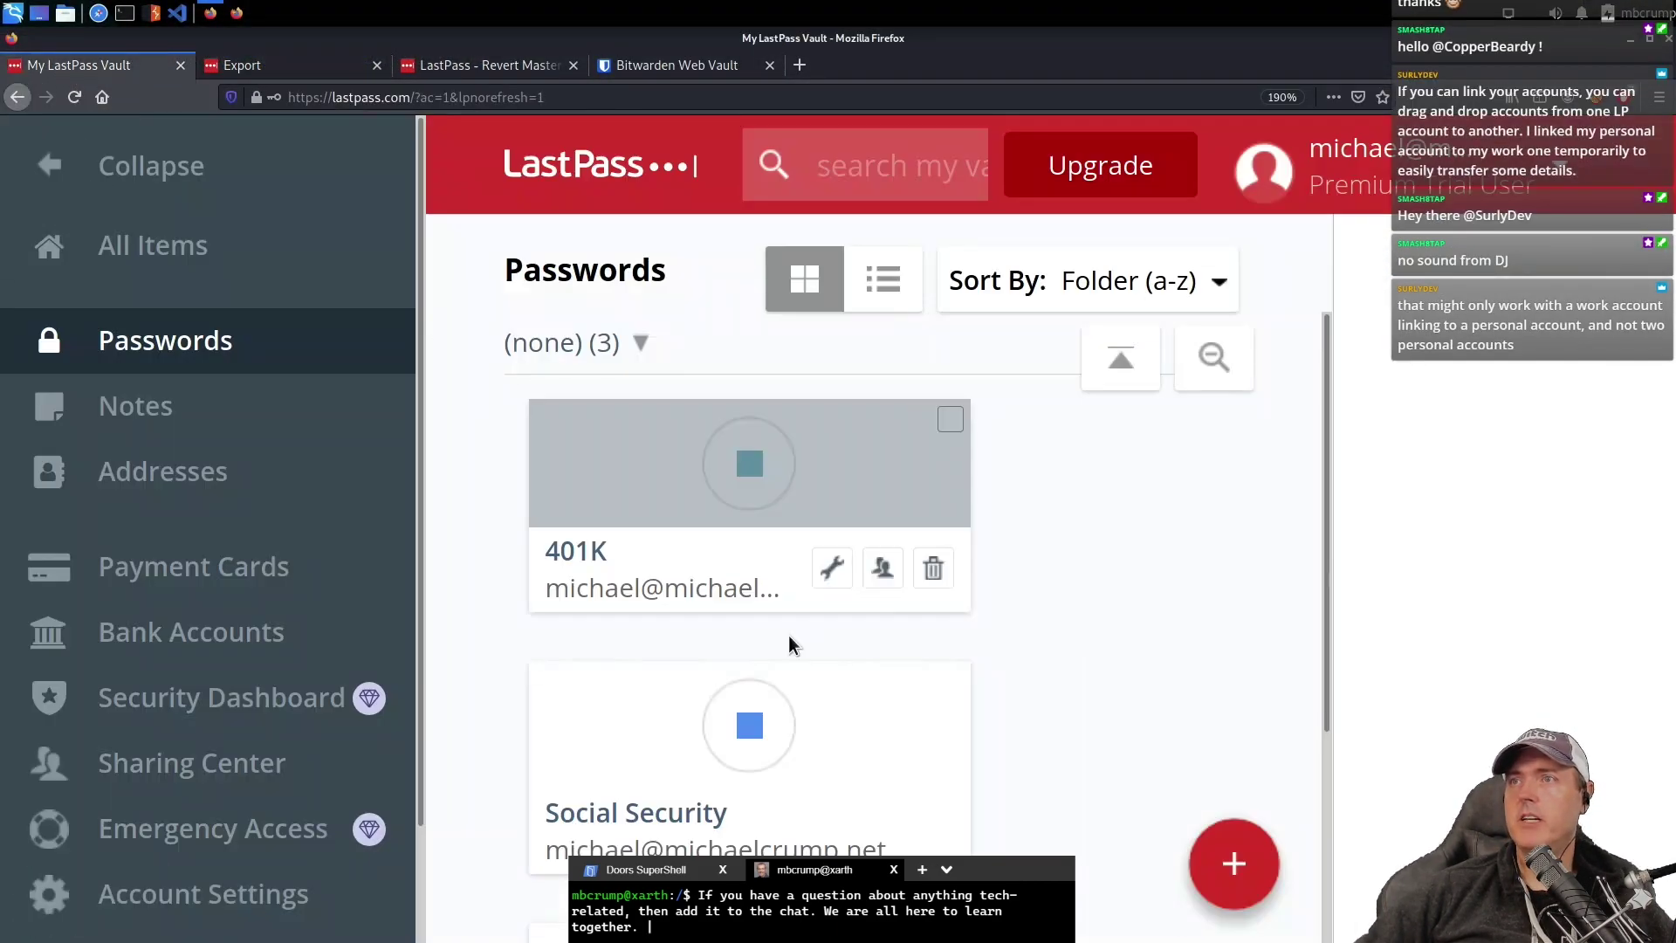
pyautogui.hotkey('ctrl', '-')
pyautogui.hotkey('ctrl', '-')
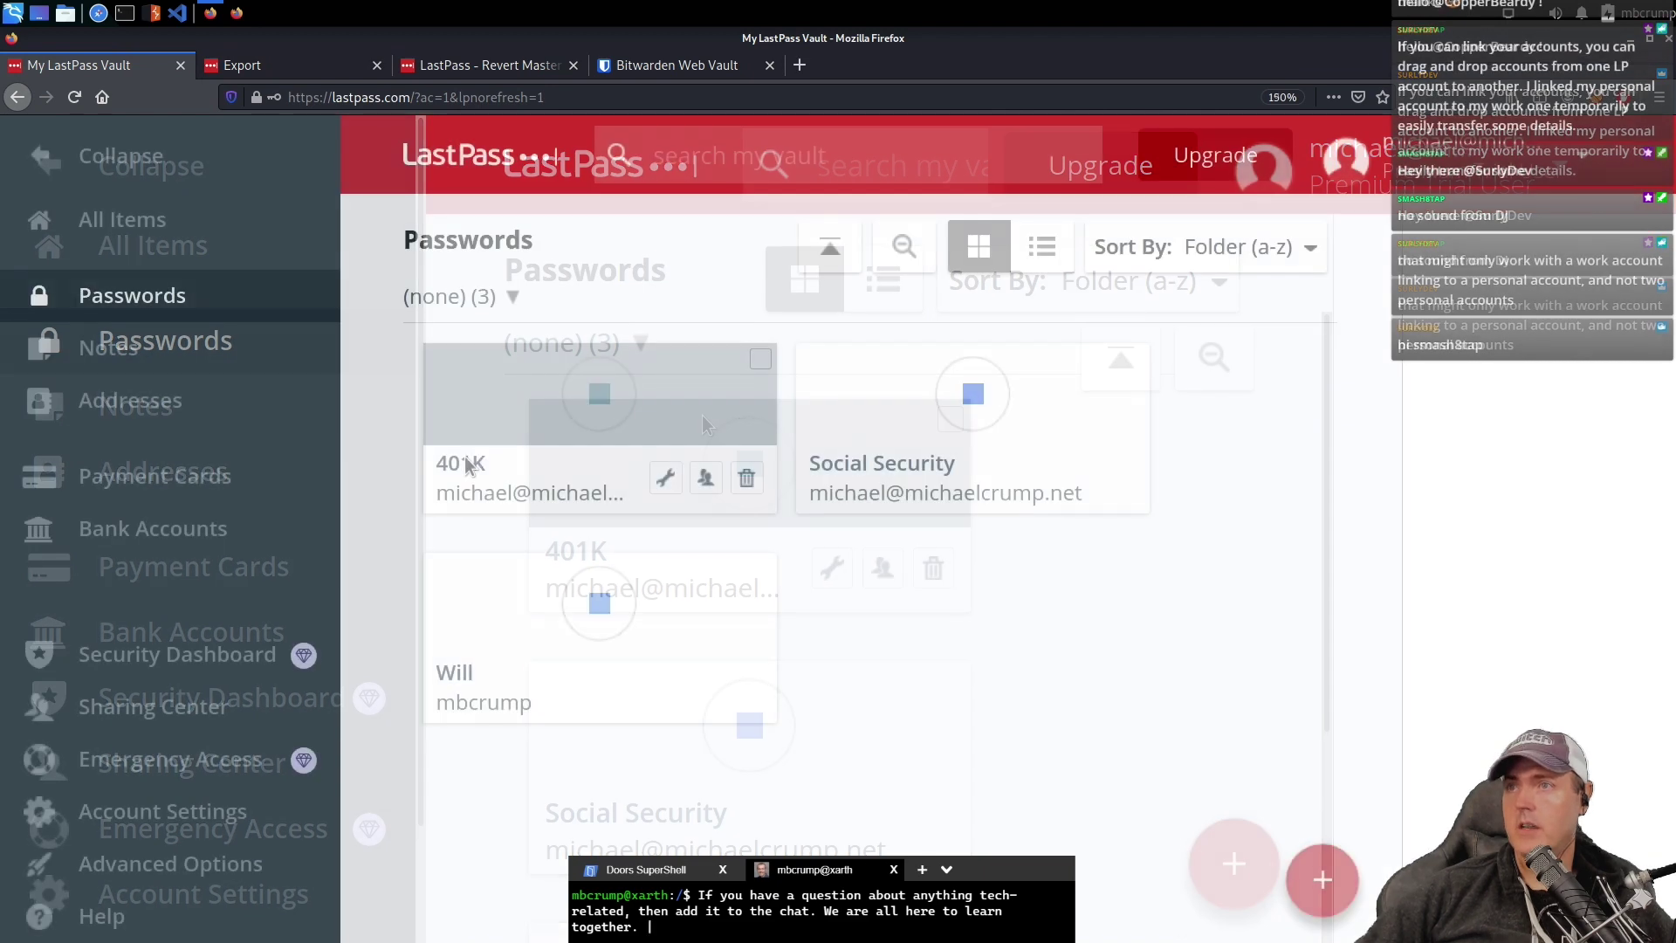
pyautogui.click(490, 489)
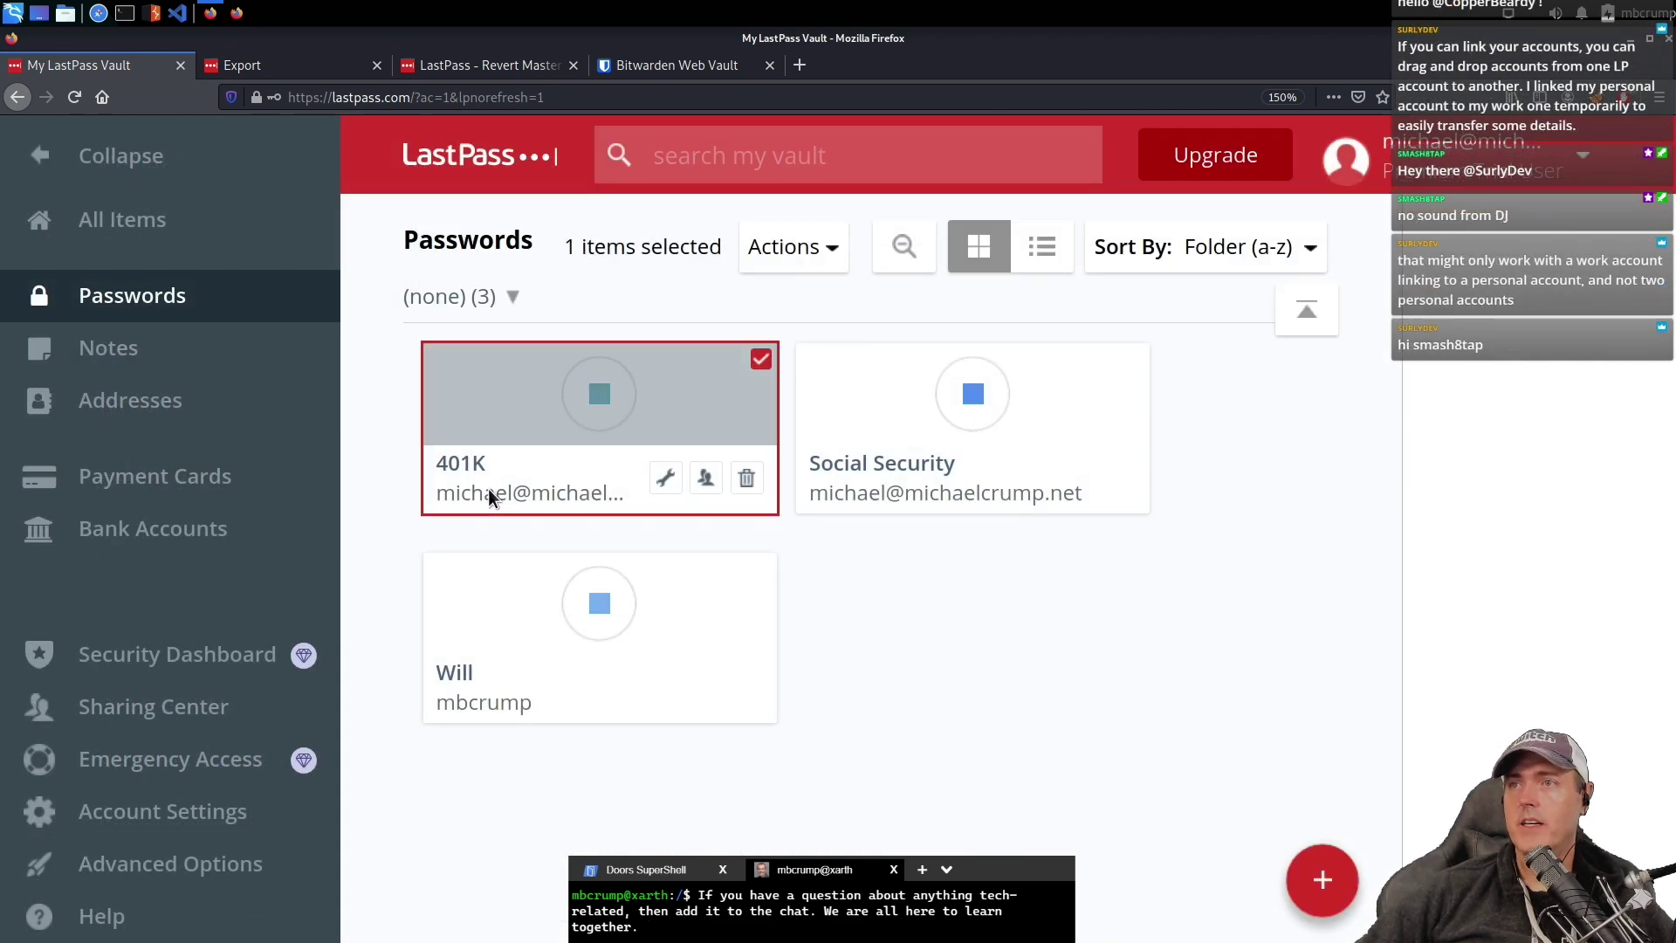
pyautogui.click(665, 479)
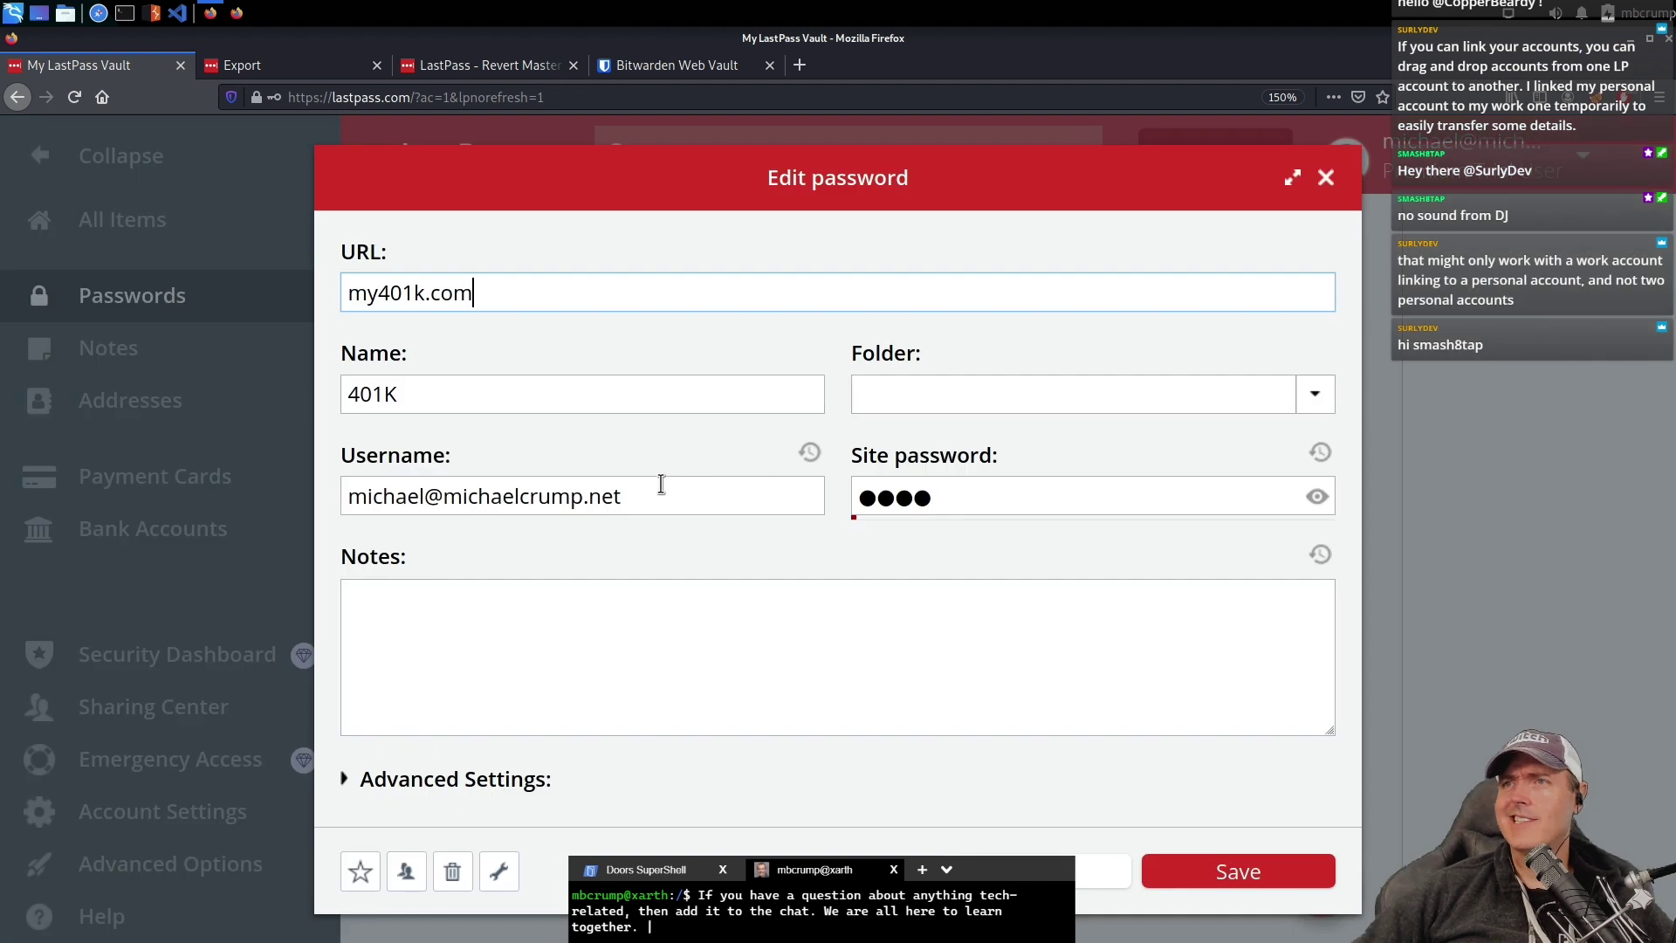
pyautogui.click(1317, 498)
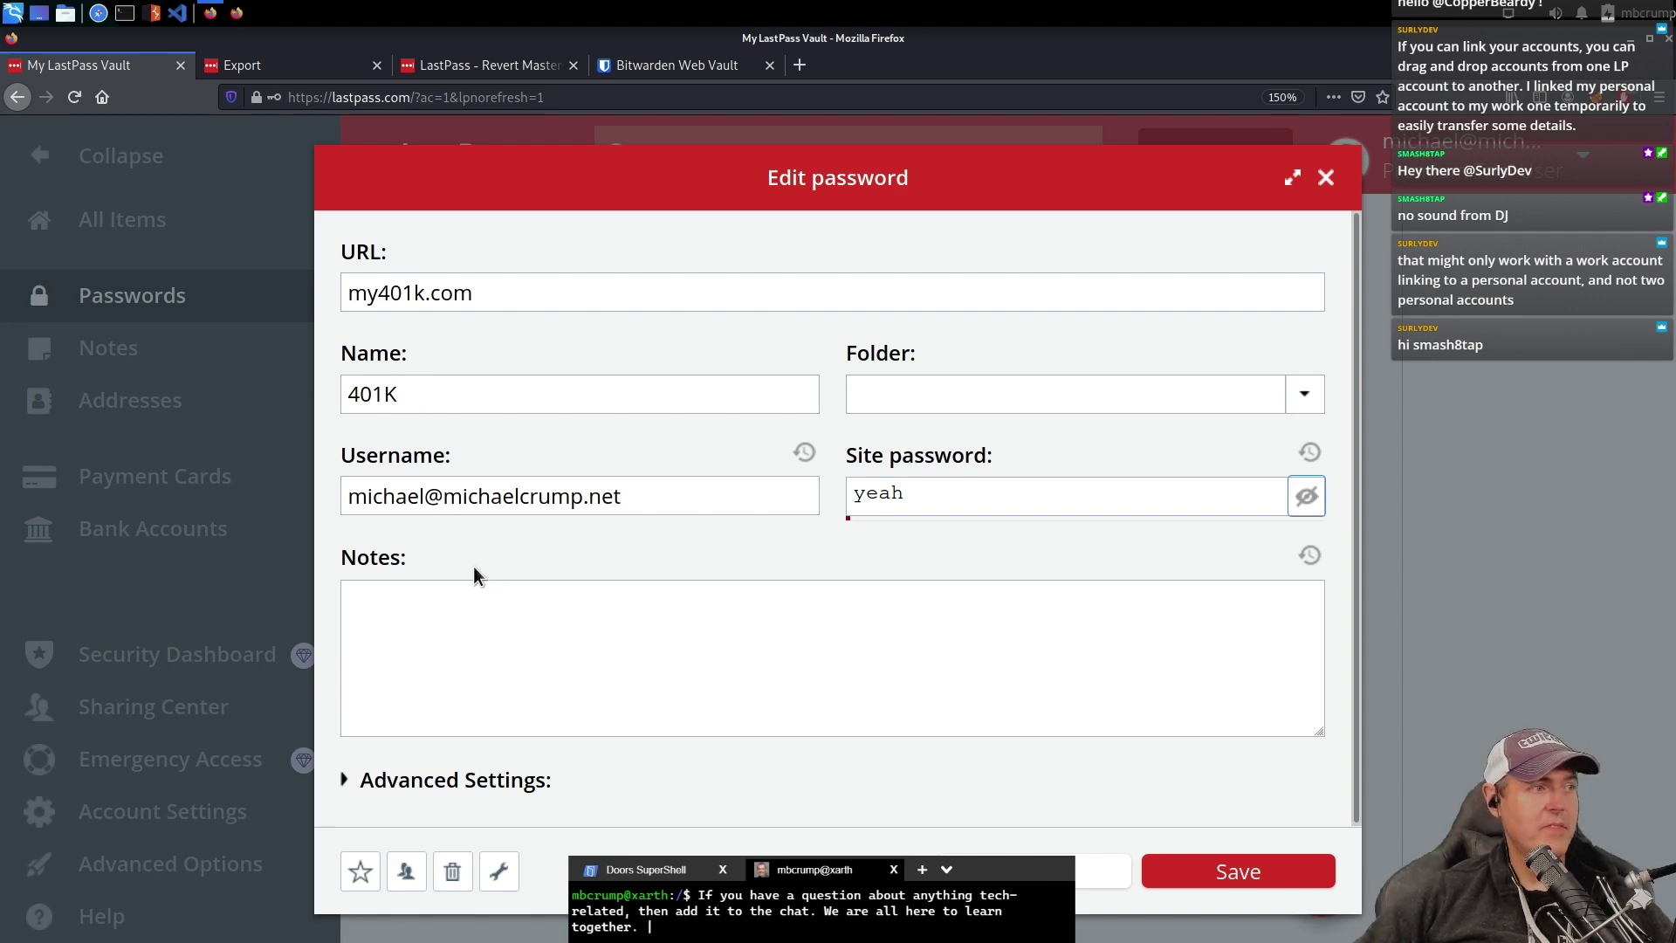
# - Return to the exported CSV text and clear its selection
pyautogui.hotkey('ctrl', 'Tab')
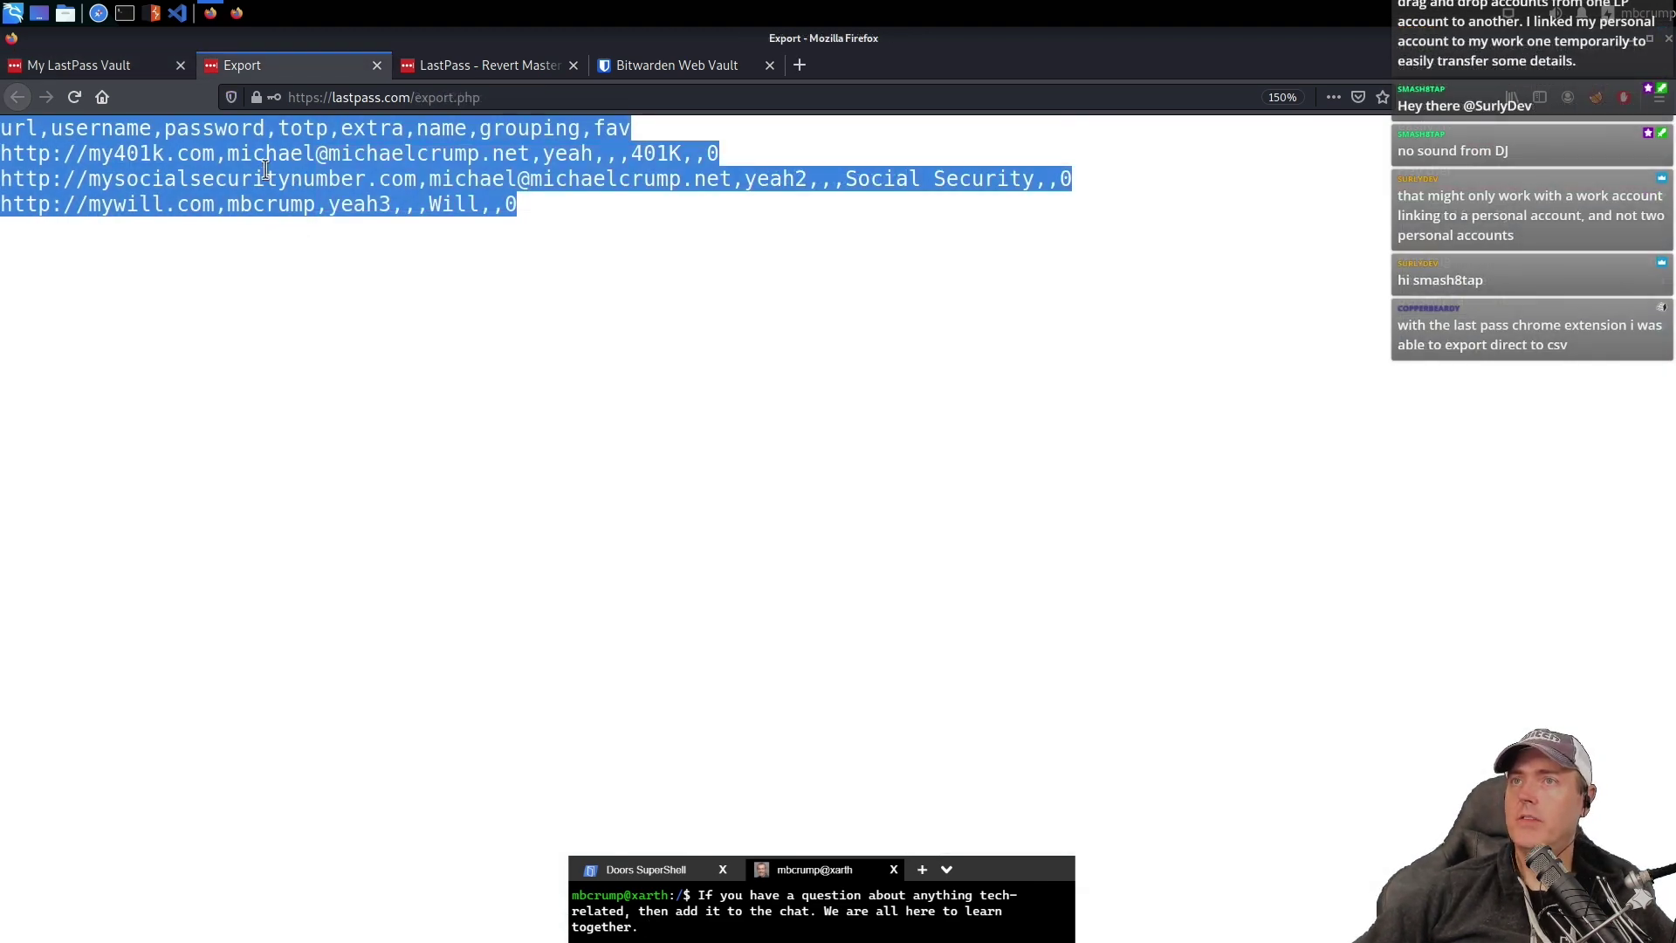
pyautogui.rightClick(271, 172)
pyautogui.click(315, 179)
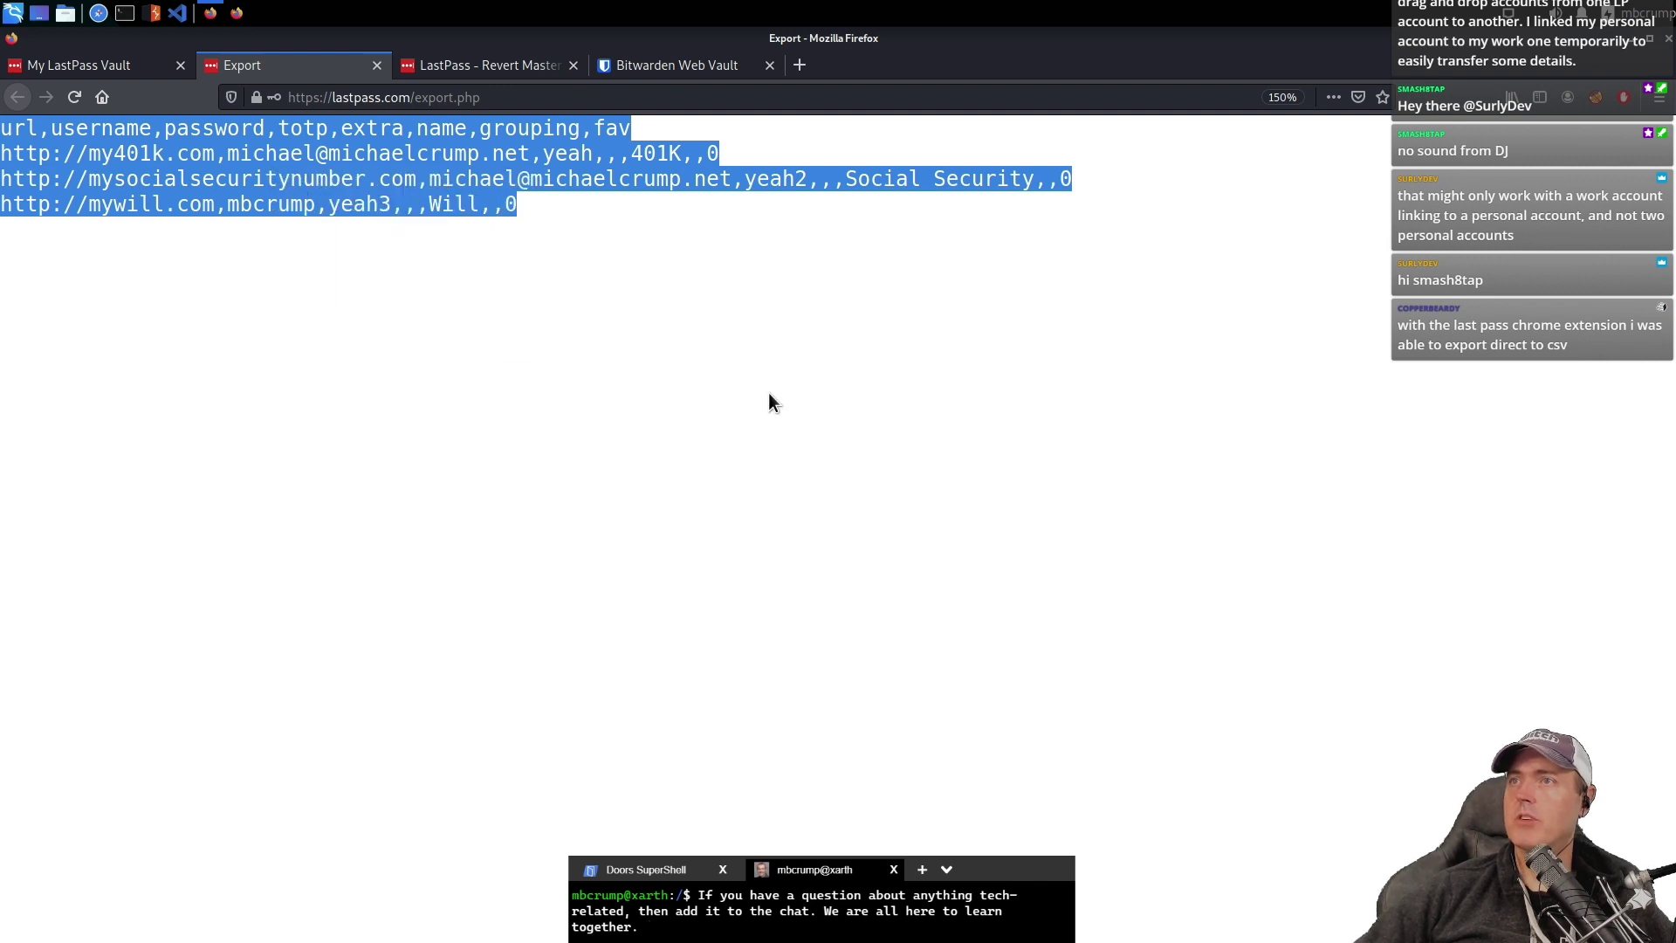
pyautogui.click(768, 391)
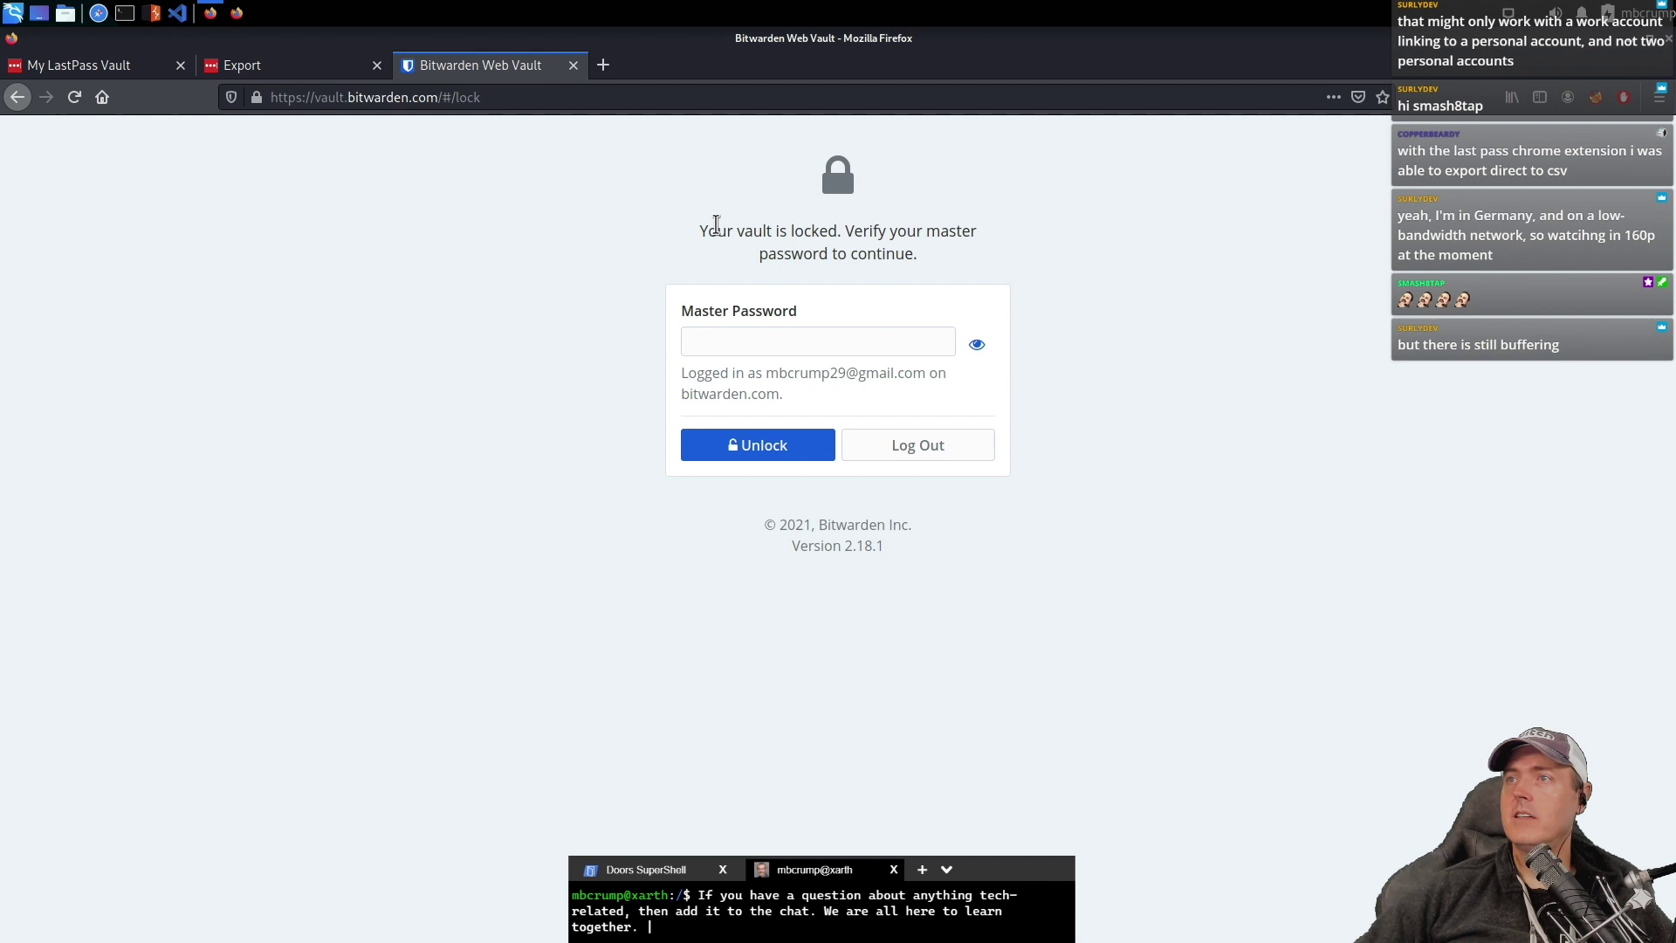
# - Unlock the Bitwarden web vault with the saved master password
pyautogui.click(768, 338)
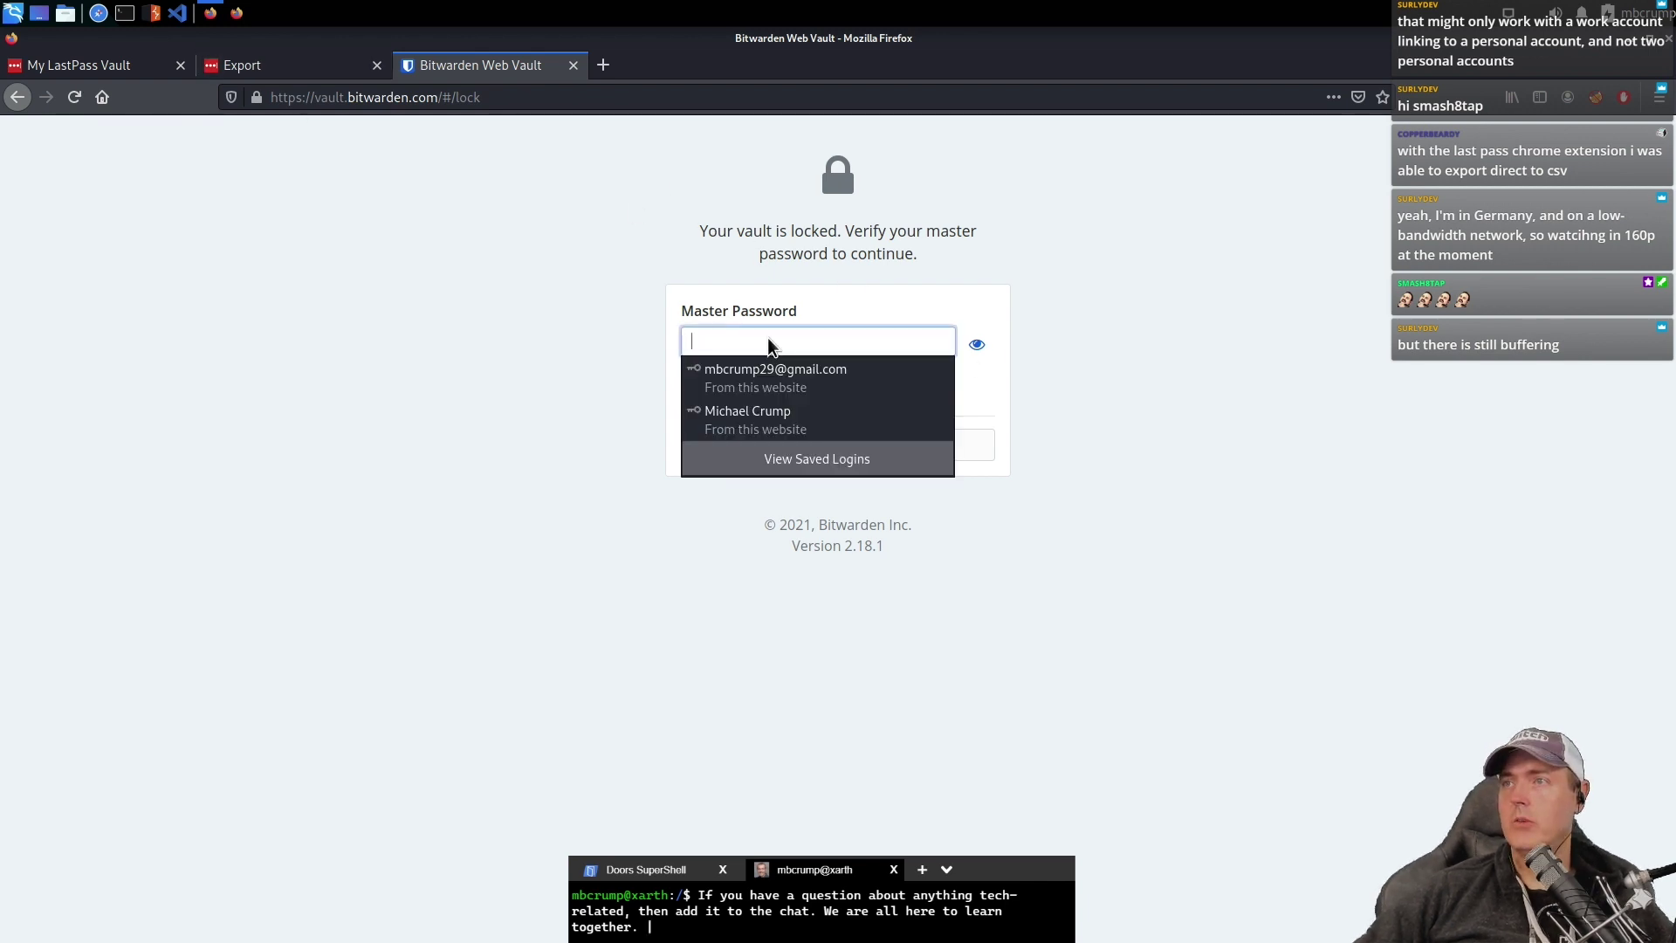
pyautogui.click(801, 418)
pyautogui.click(771, 452)
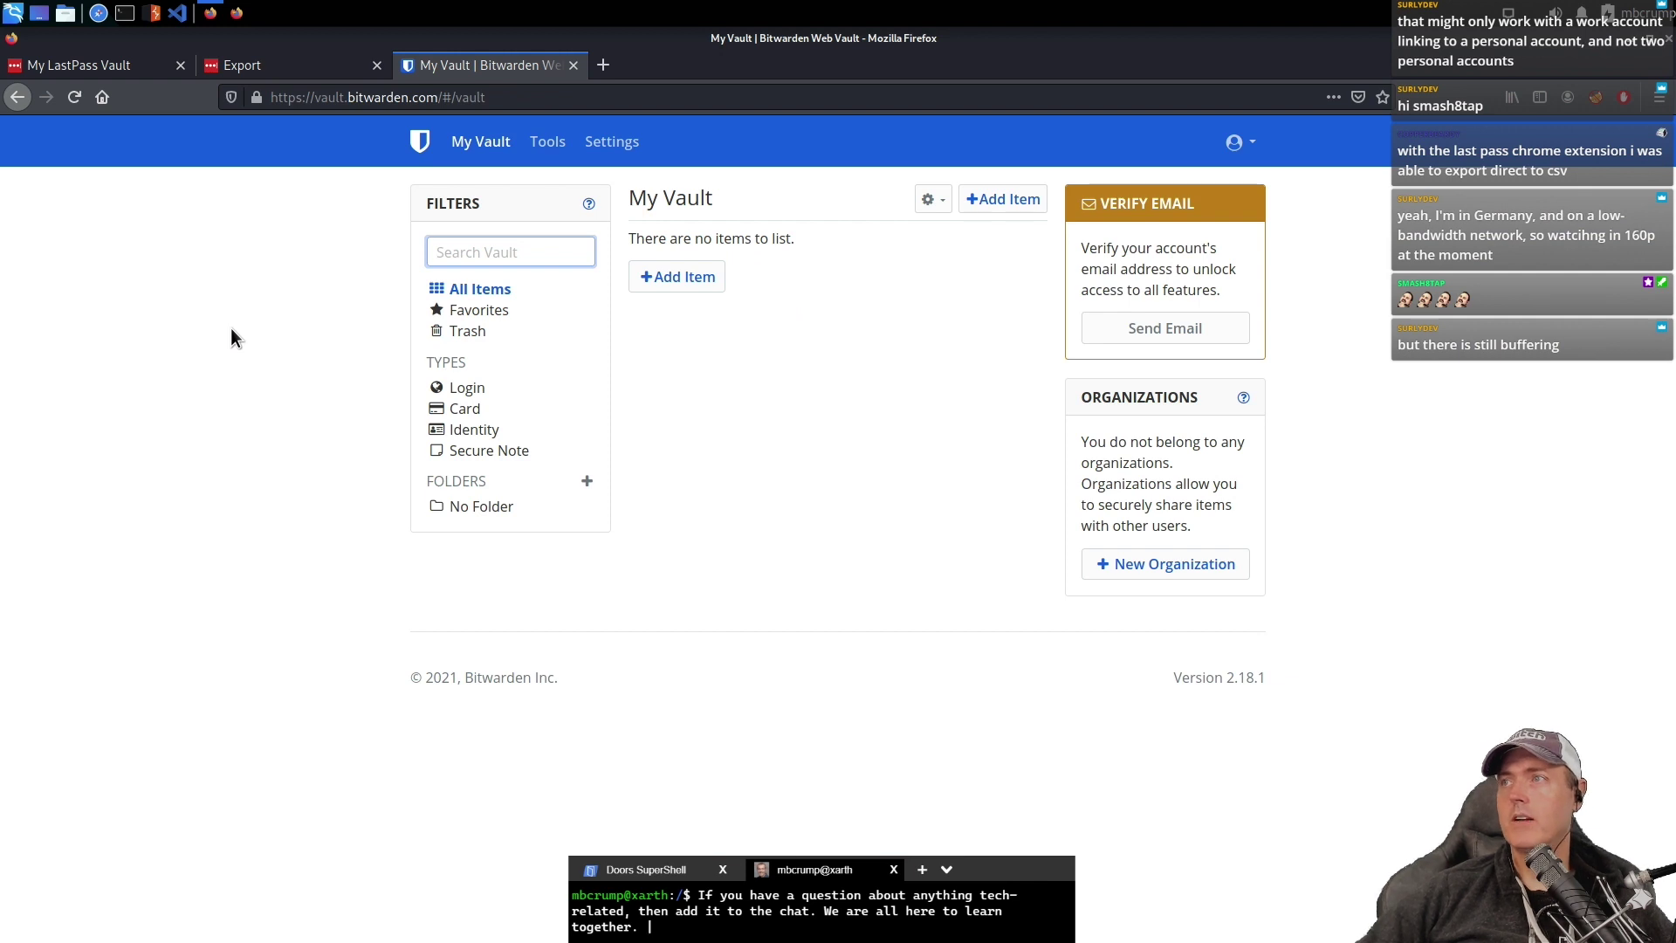
# - Set the Bitwarden Import Data format to LastPass (csv)
pyautogui.click(548, 144)
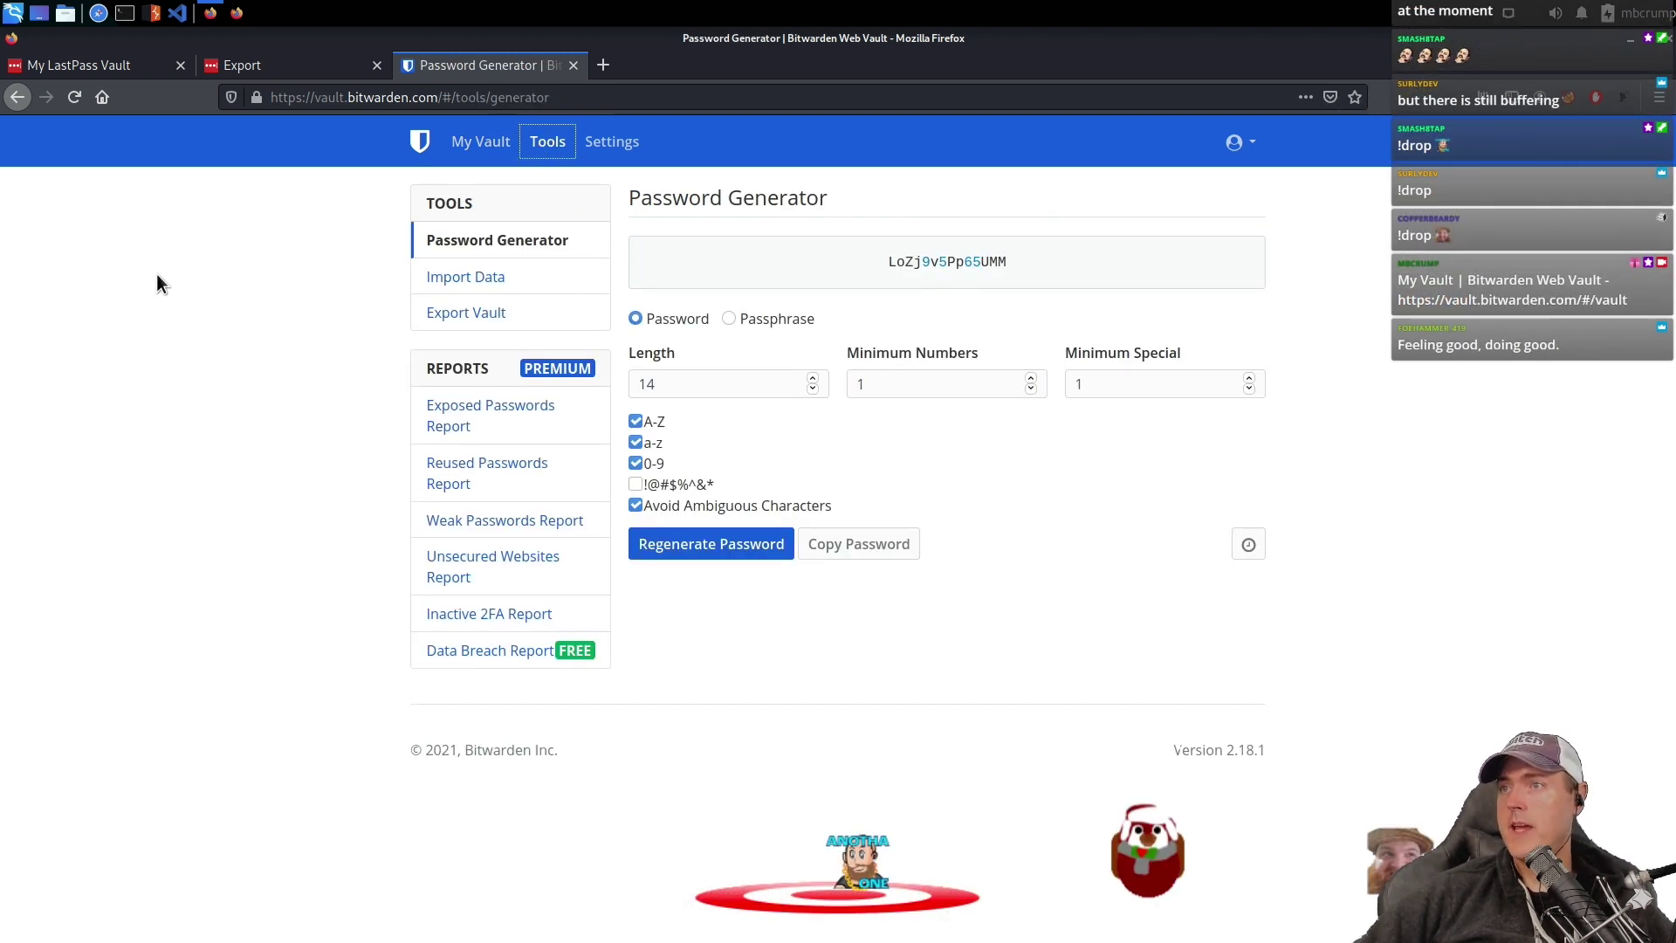
pyautogui.click(462, 280)
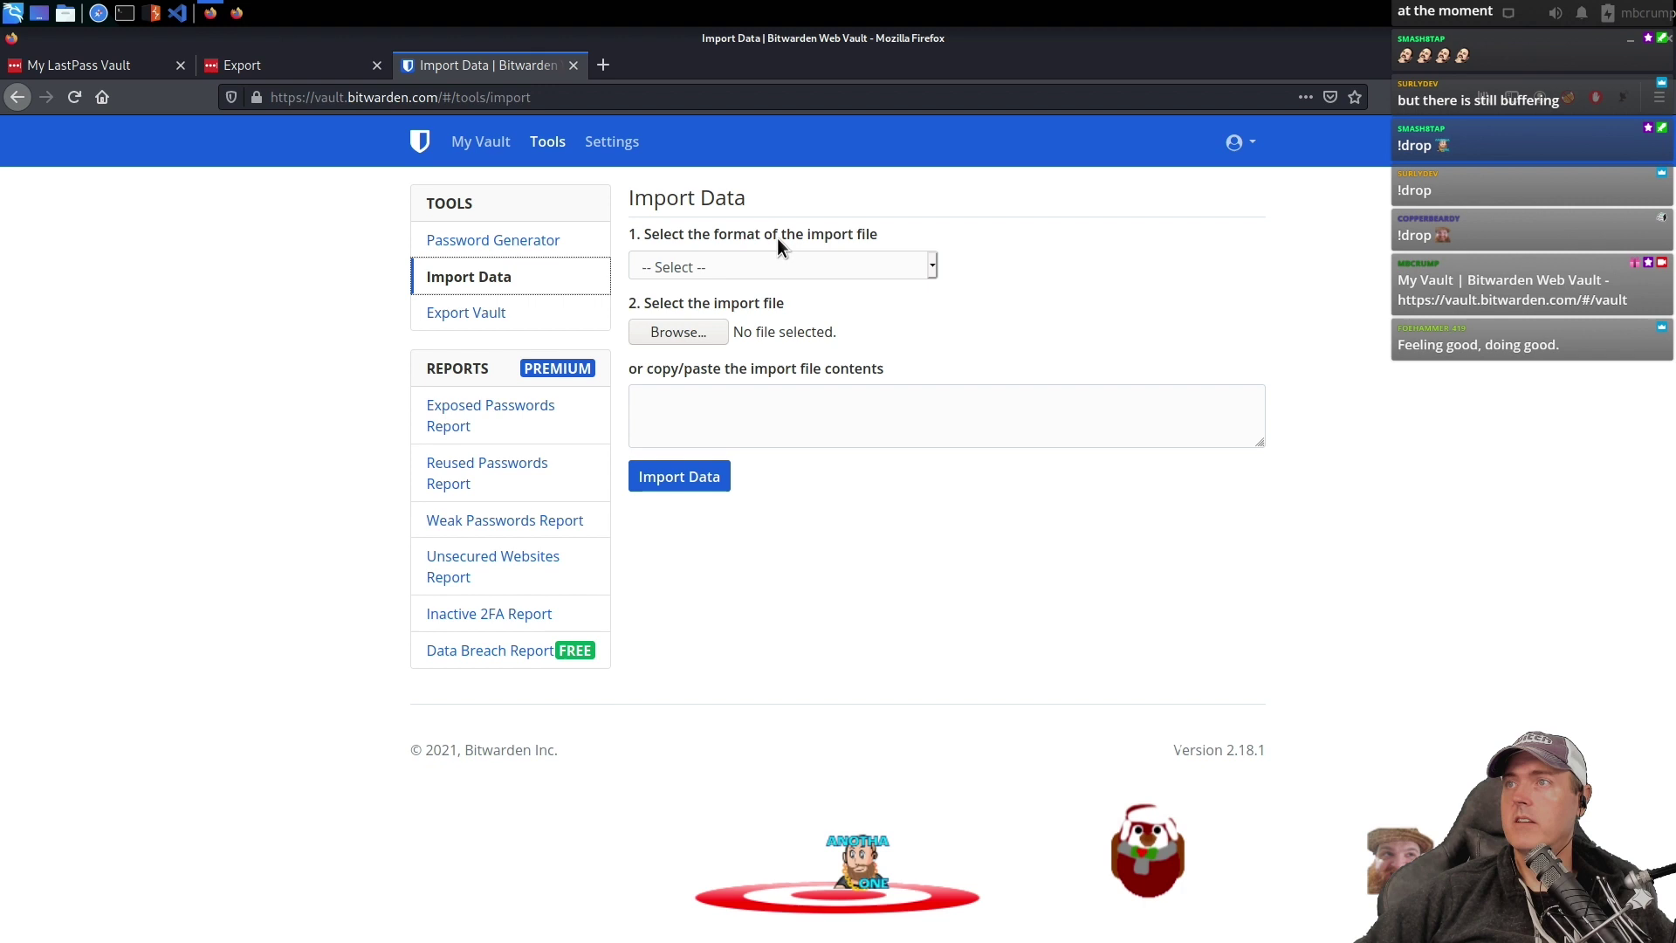
pyautogui.click(904, 268)
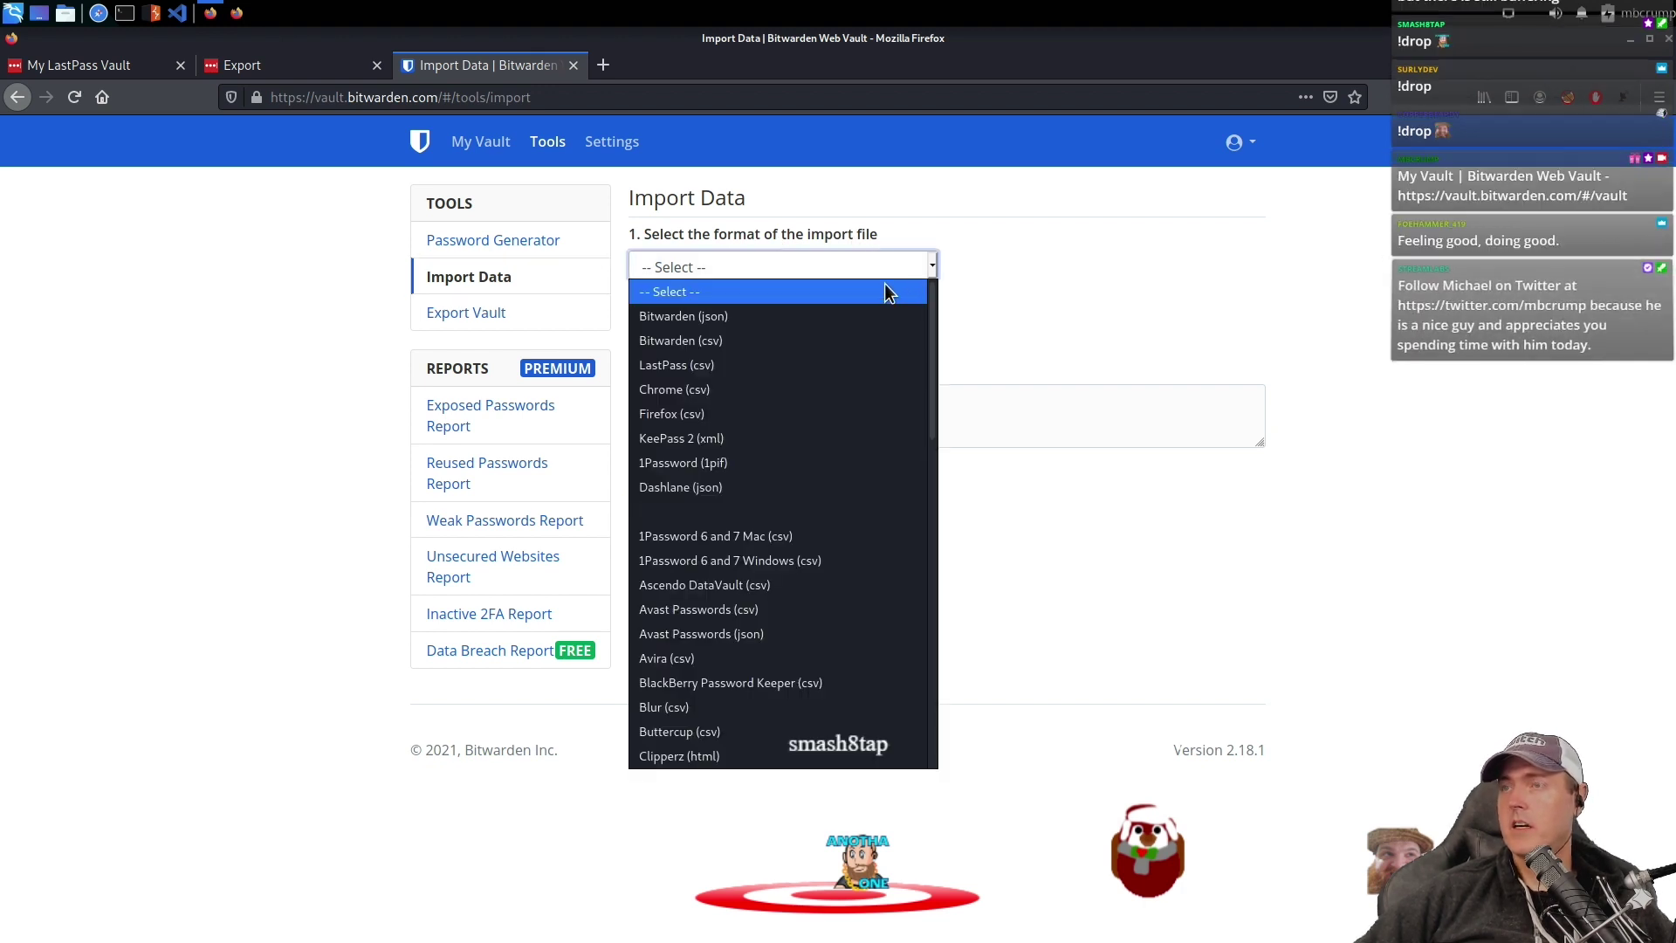
pyautogui.click(711, 365)
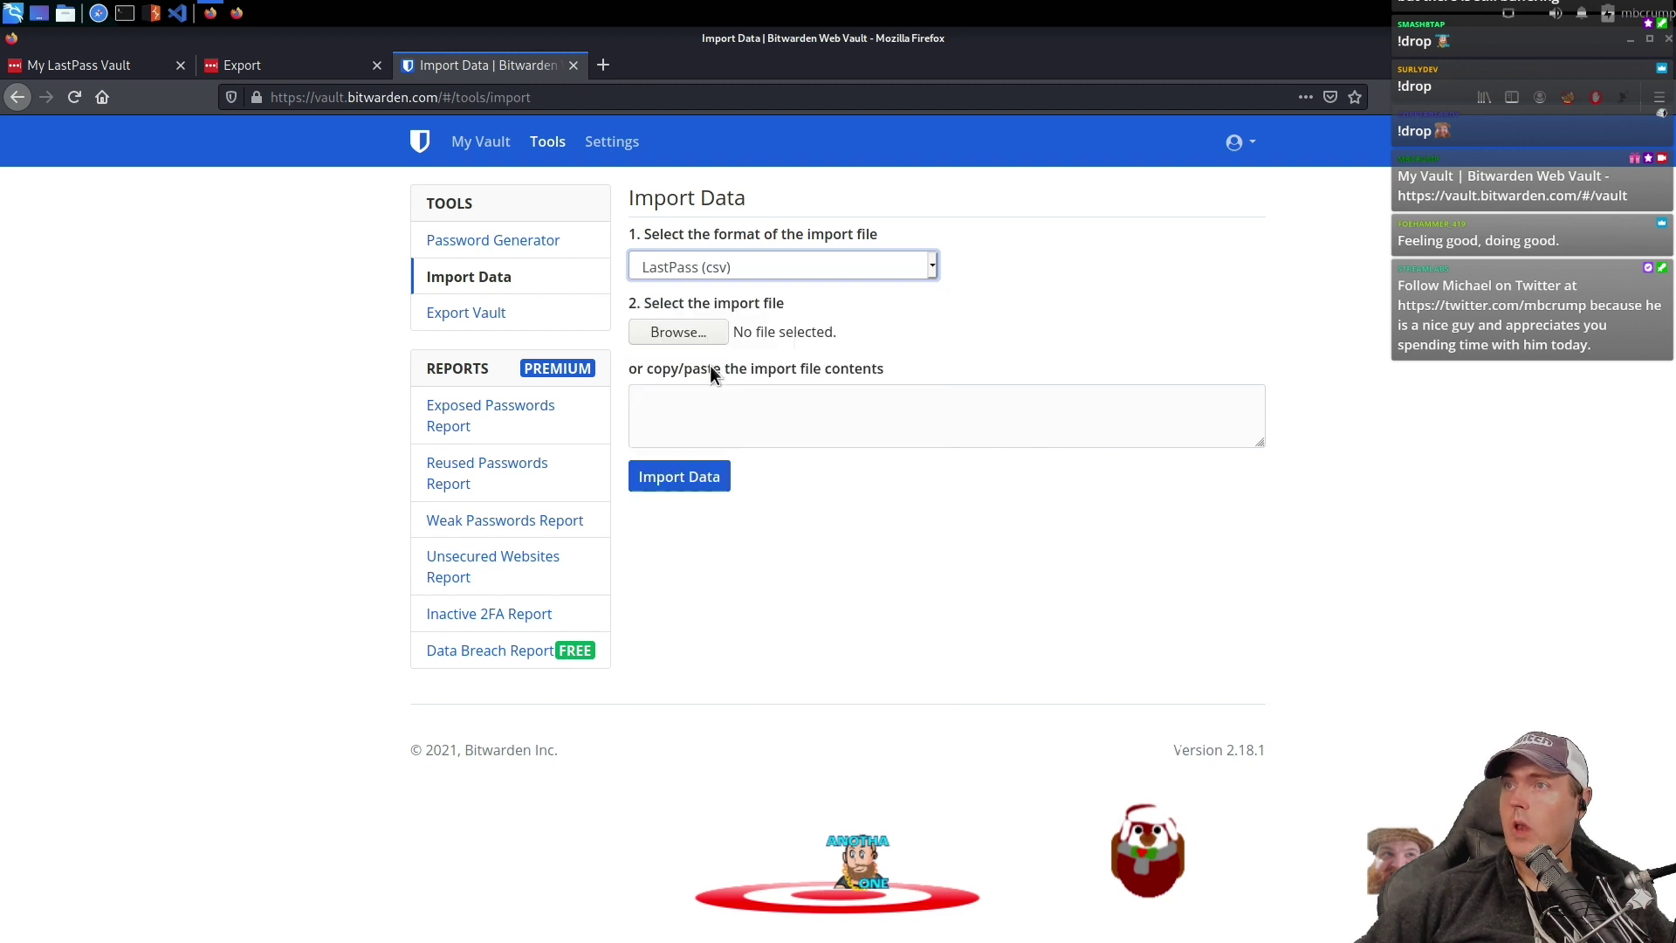
# - Inspect the exported CSV's url/username separator, then return to the import page
pyautogui.click(318, 65)
pyautogui.click(180, 125)
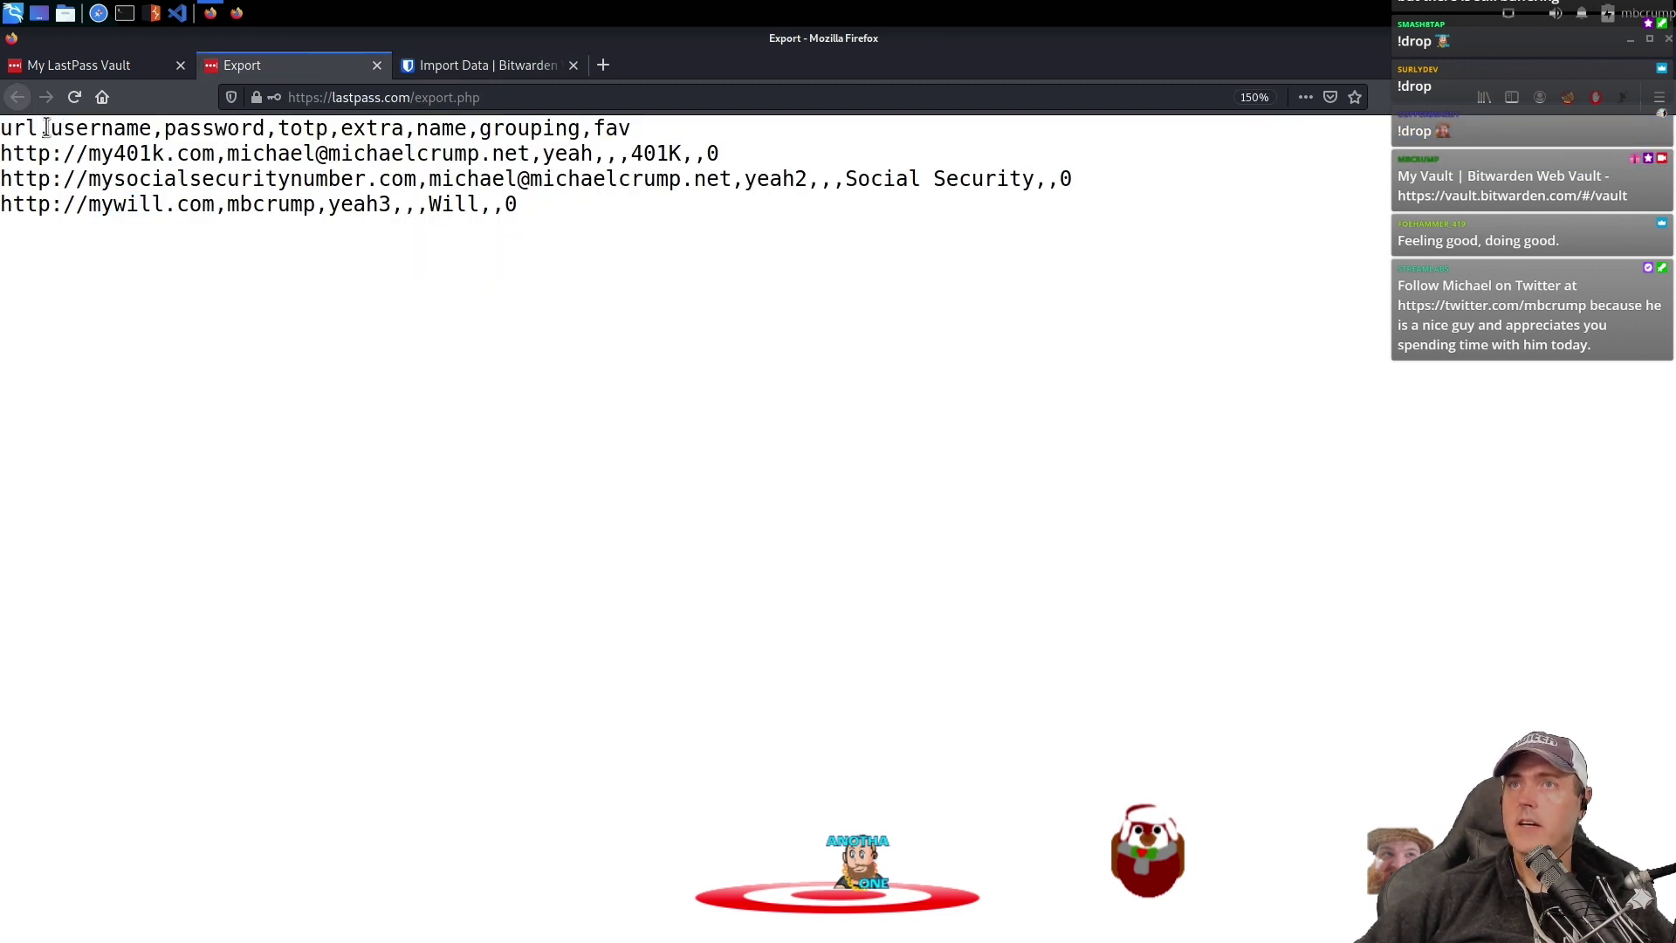
pyautogui.moveTo(40, 127); pyautogui.dragTo(51, 128)
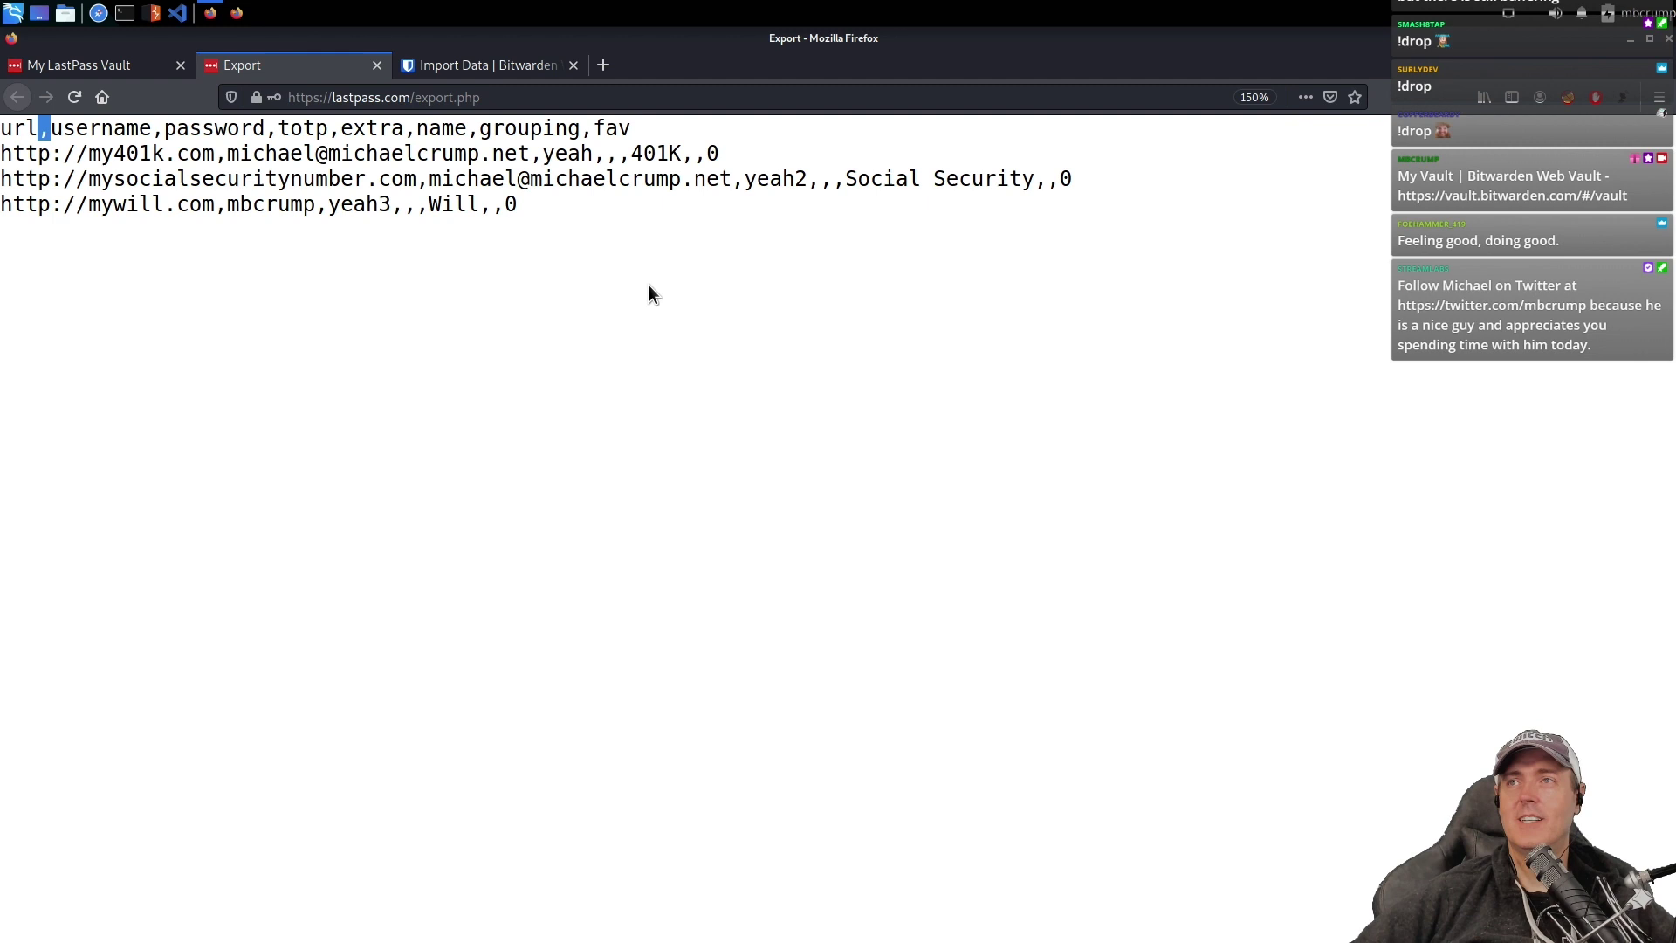
pyautogui.hotkey('ctrl', 'Tab')
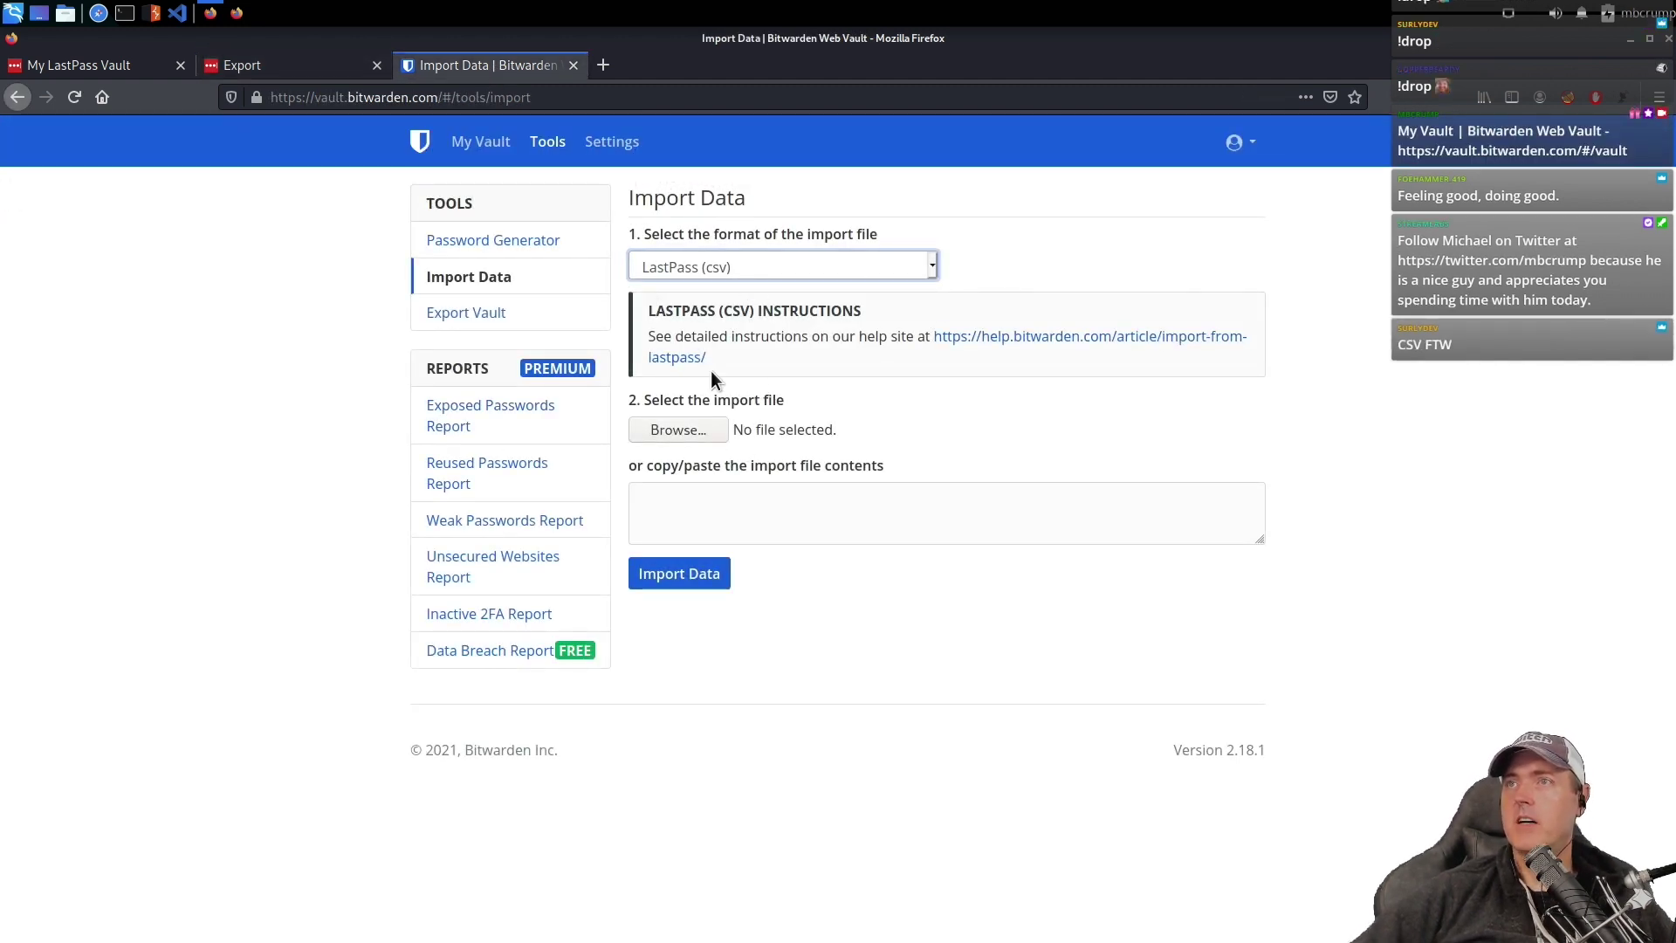
# - Paste the LastPass CSV rows into Bitwarden's import box and import them
pyautogui.click(113, 67)
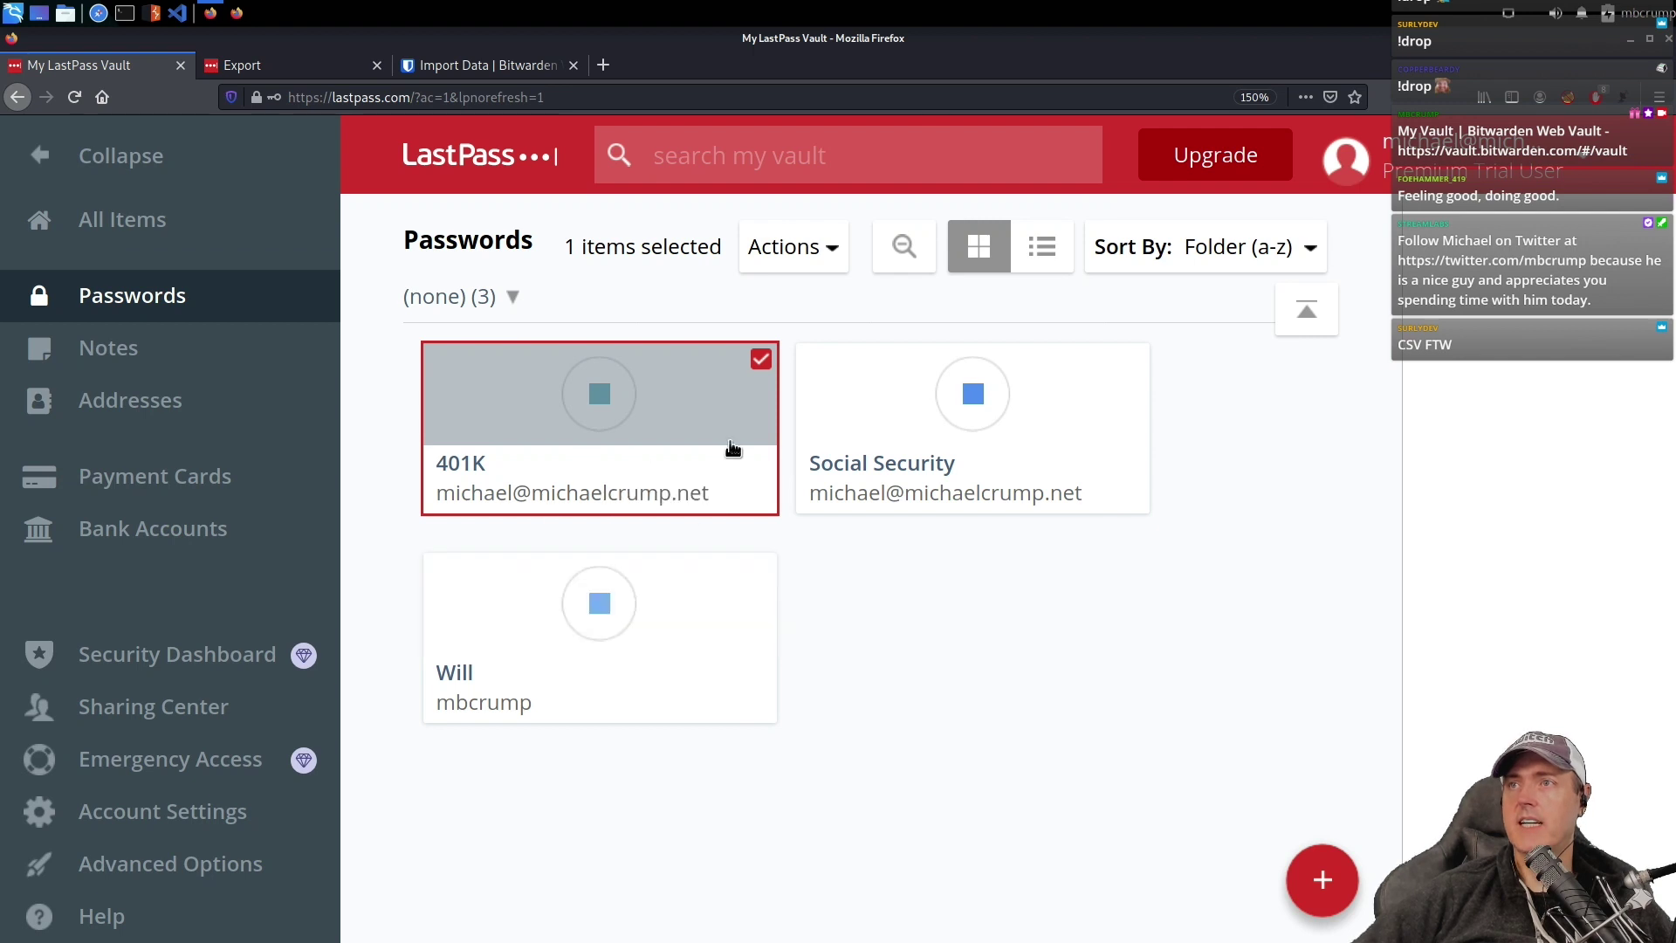
pyautogui.moveTo(598, 427)
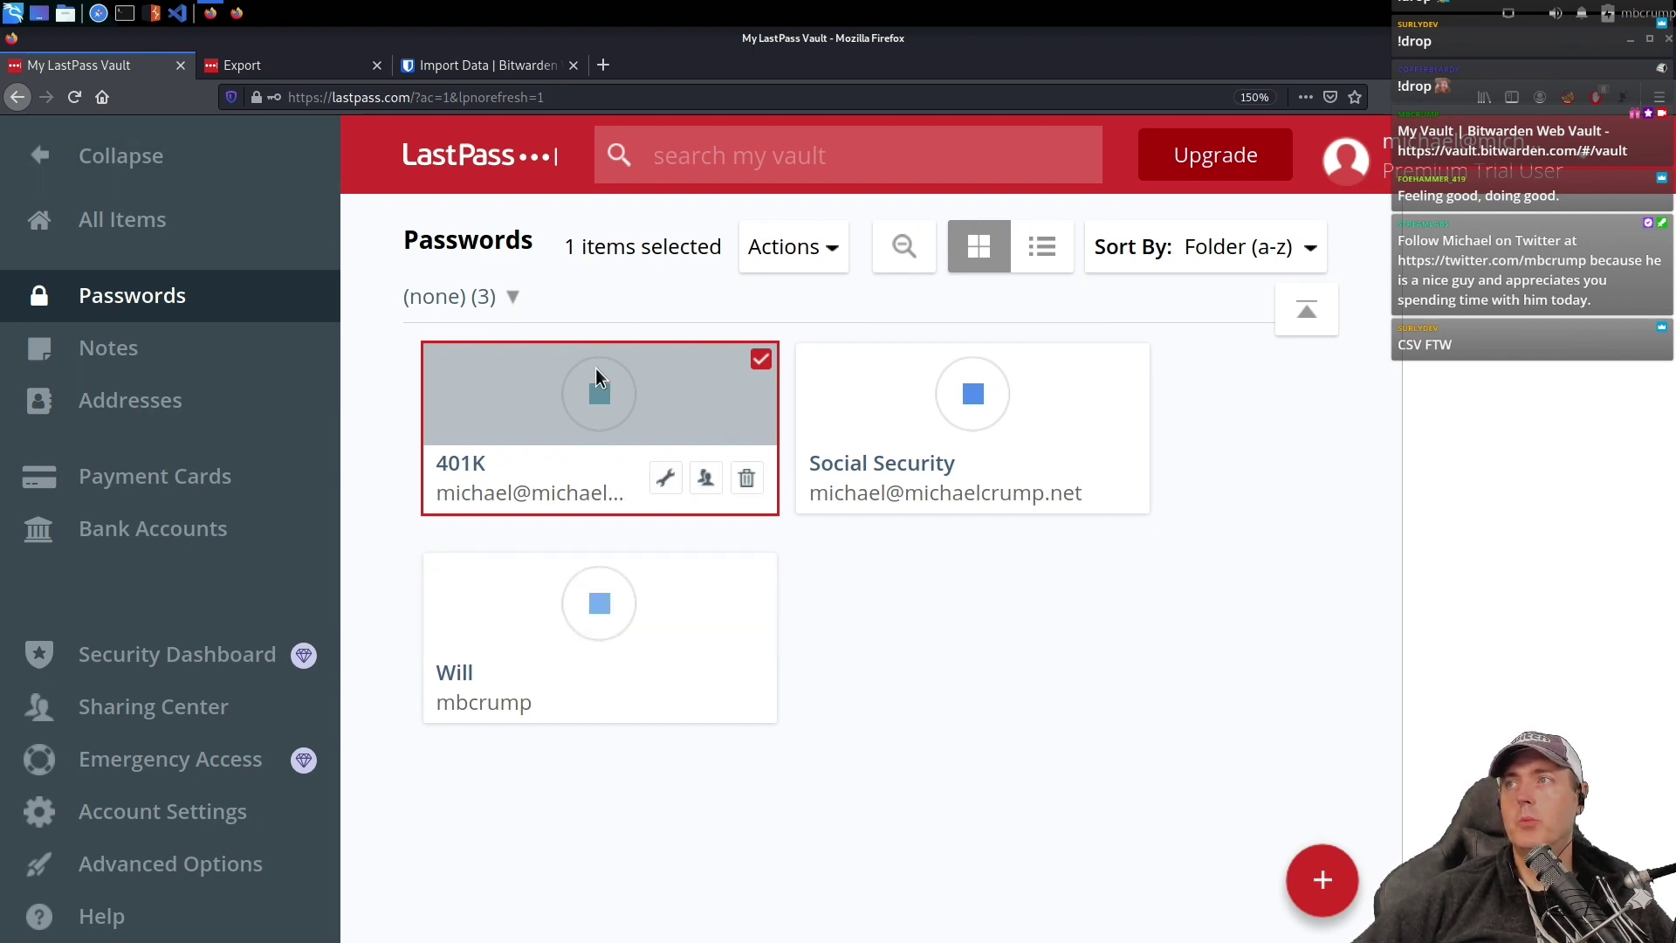
pyautogui.click(452, 64)
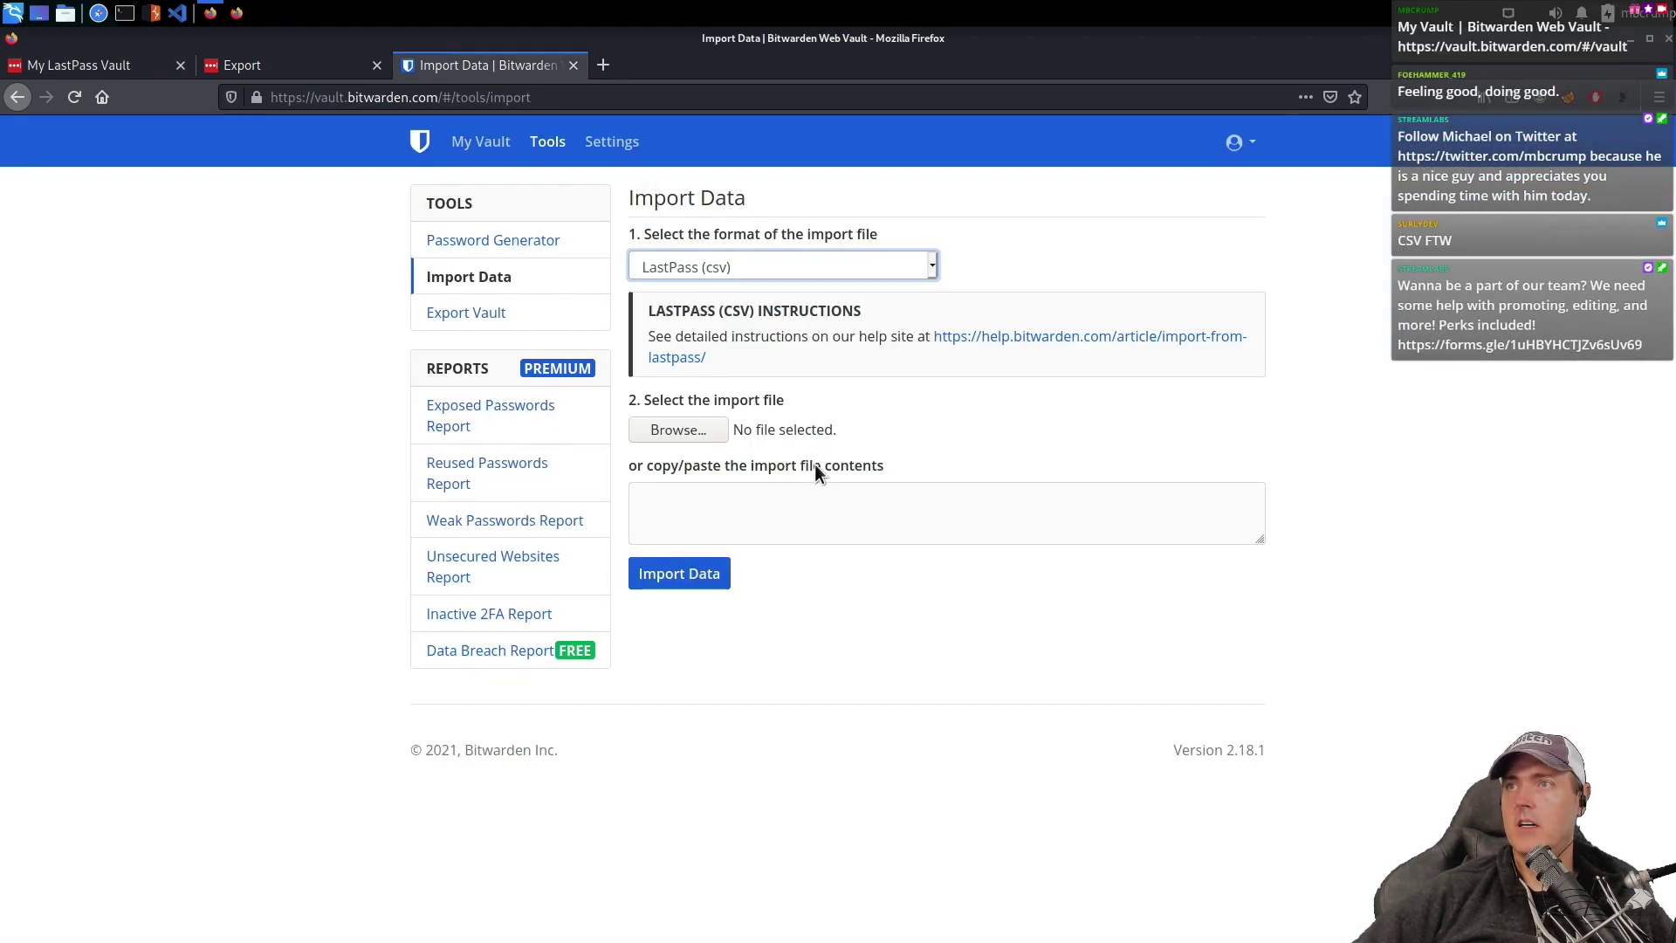
pyautogui.click(693, 513)
pyautogui.hotkey('ctrl', 'v')
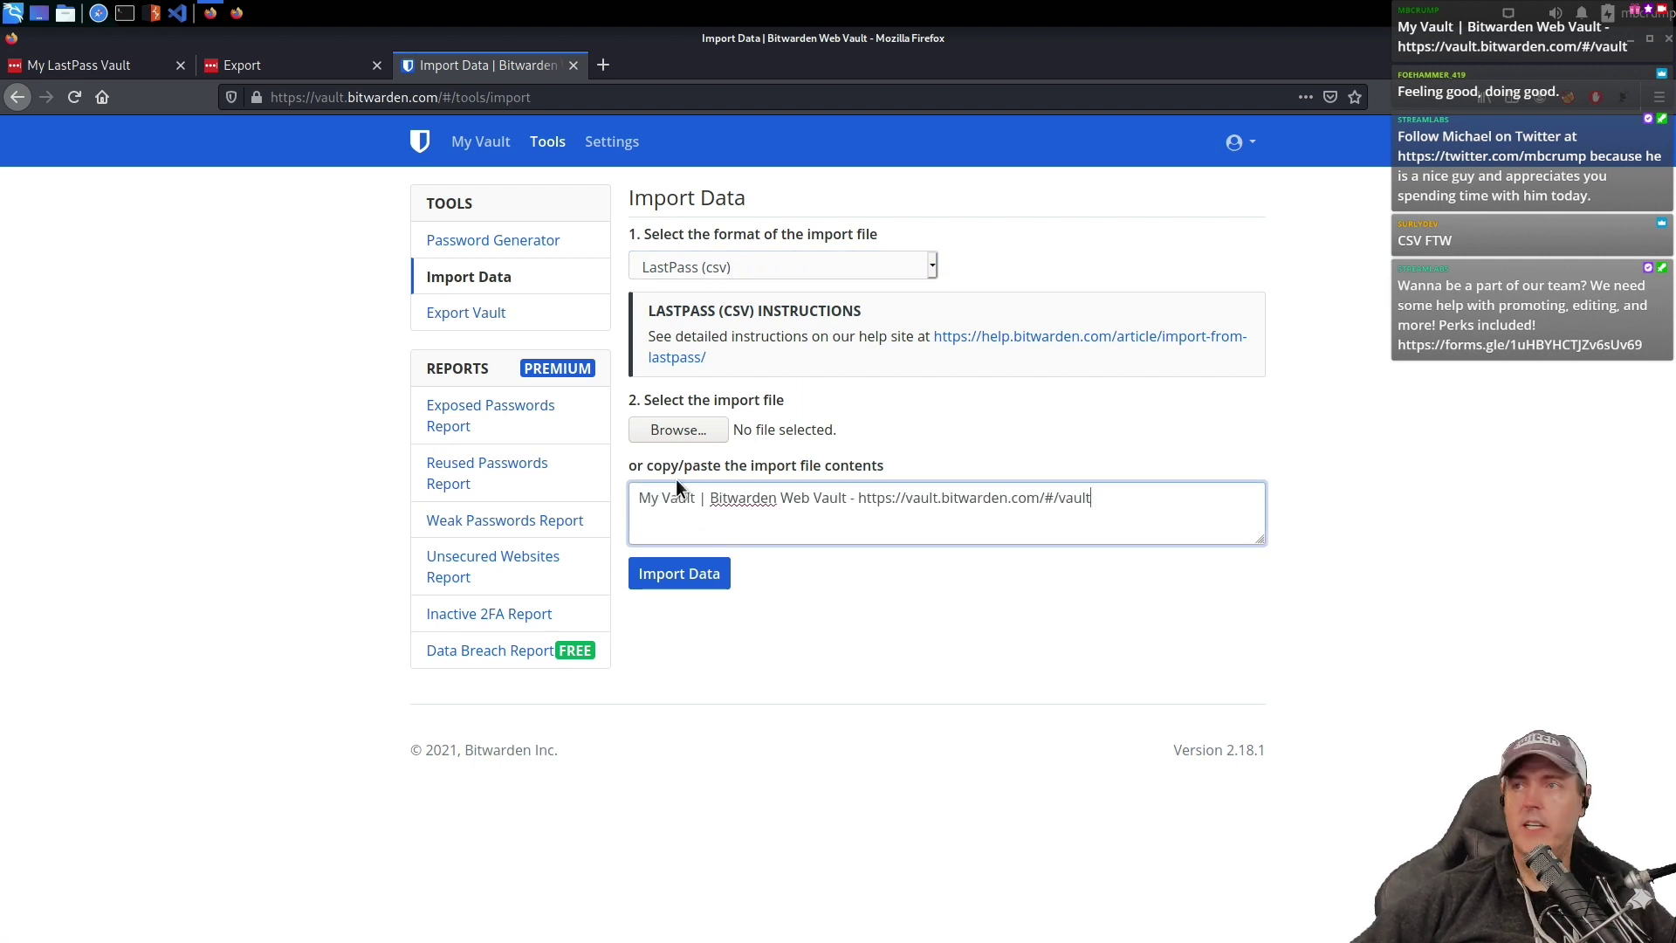
pyautogui.click(680, 581)
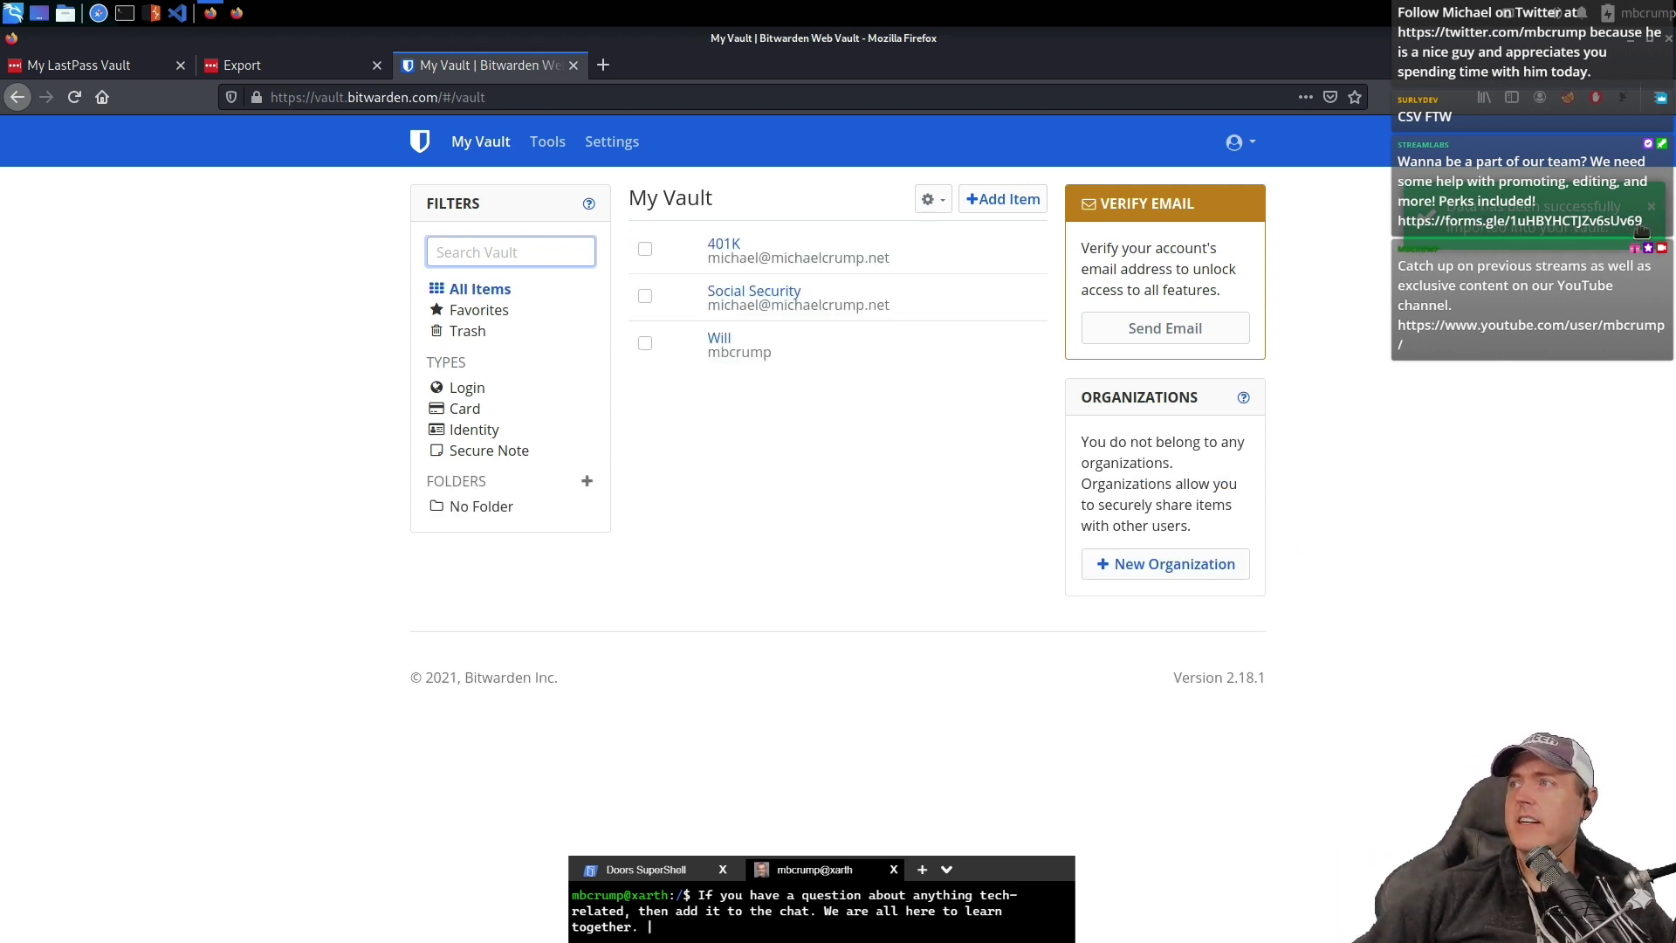
# - Compare Bitwarden's imported 401K entry with LastPass's, revealing its password
pyautogui.click(995, 431)
pyautogui.moveTo(725, 249)
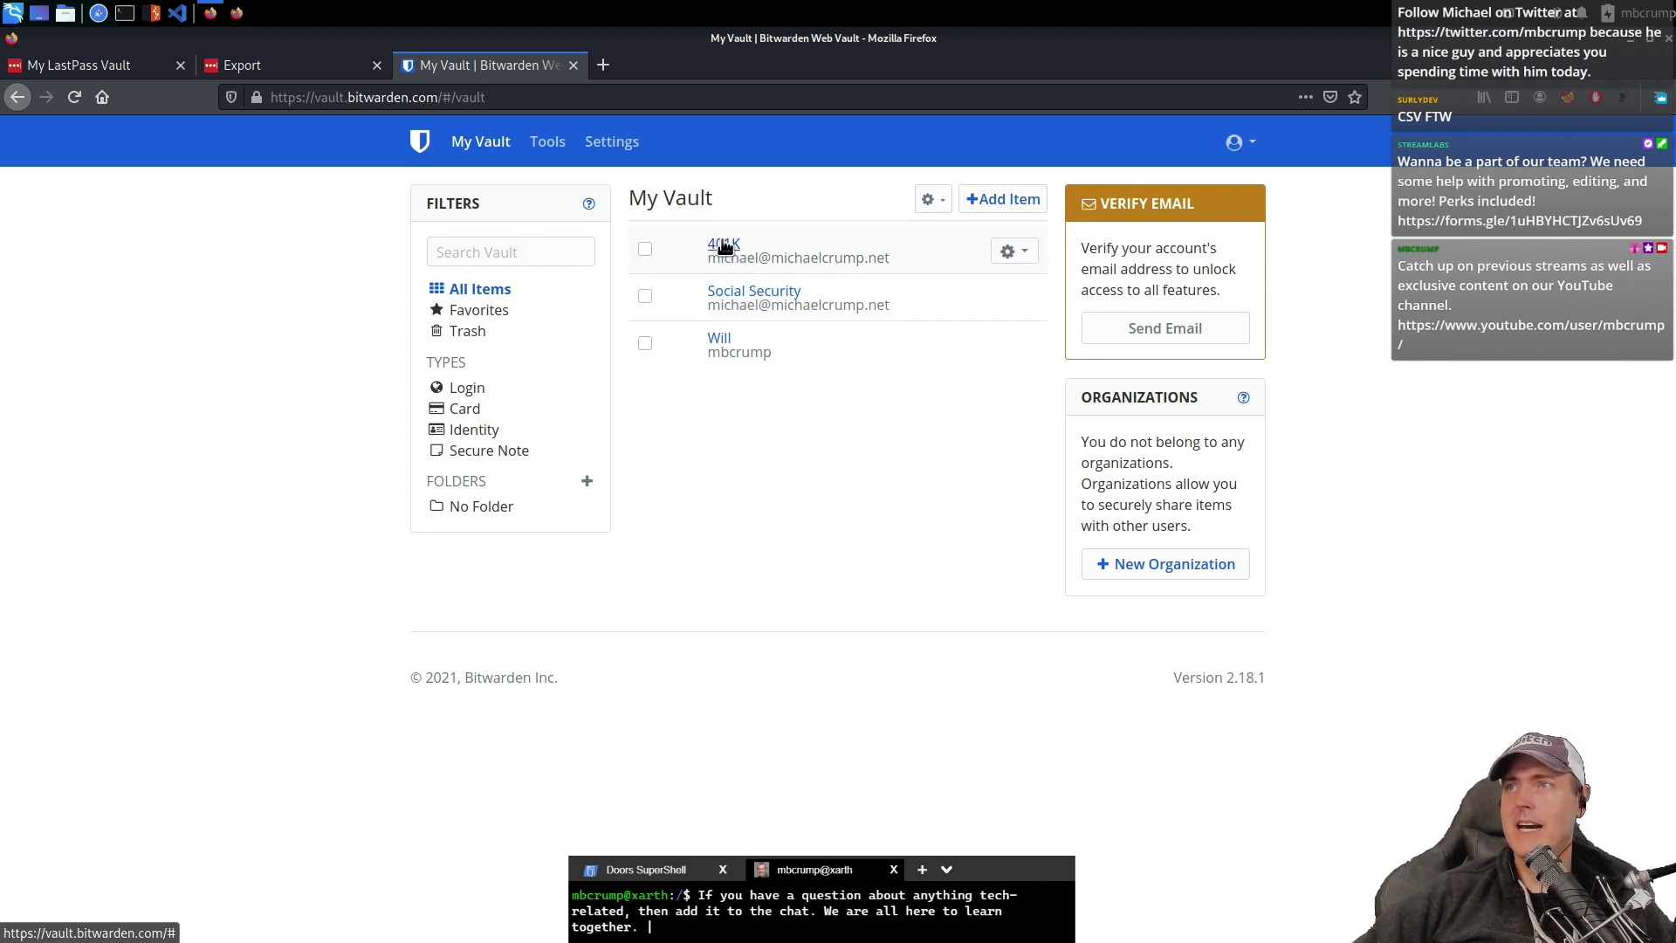
pyautogui.click(724, 245)
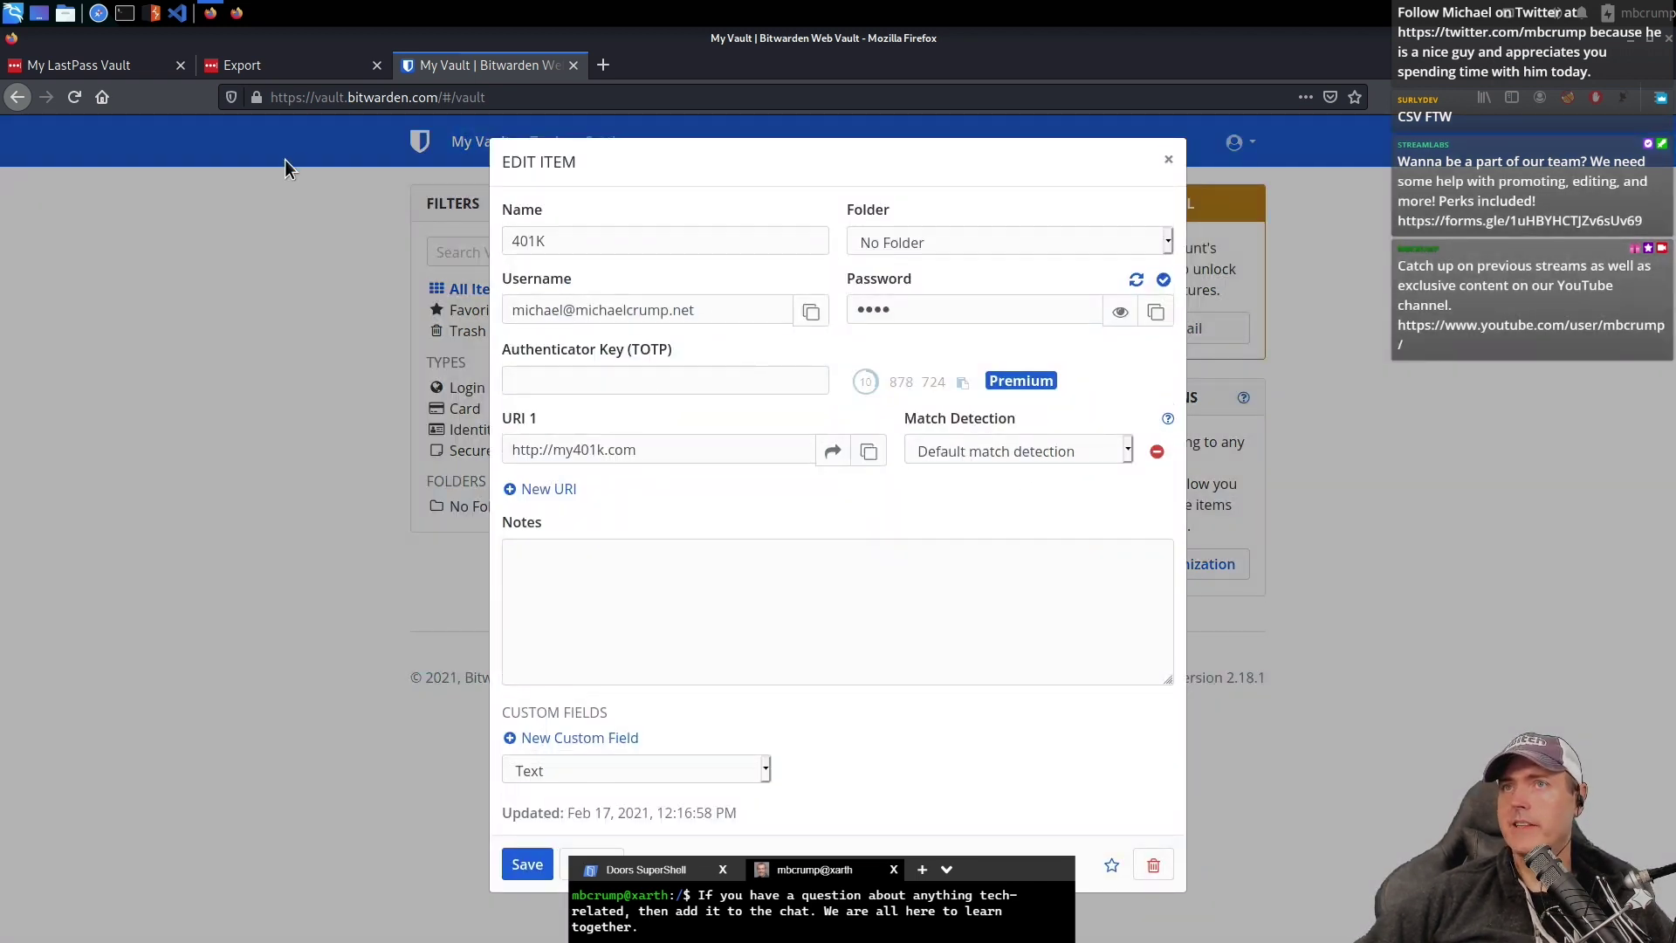
pyautogui.click(79, 64)
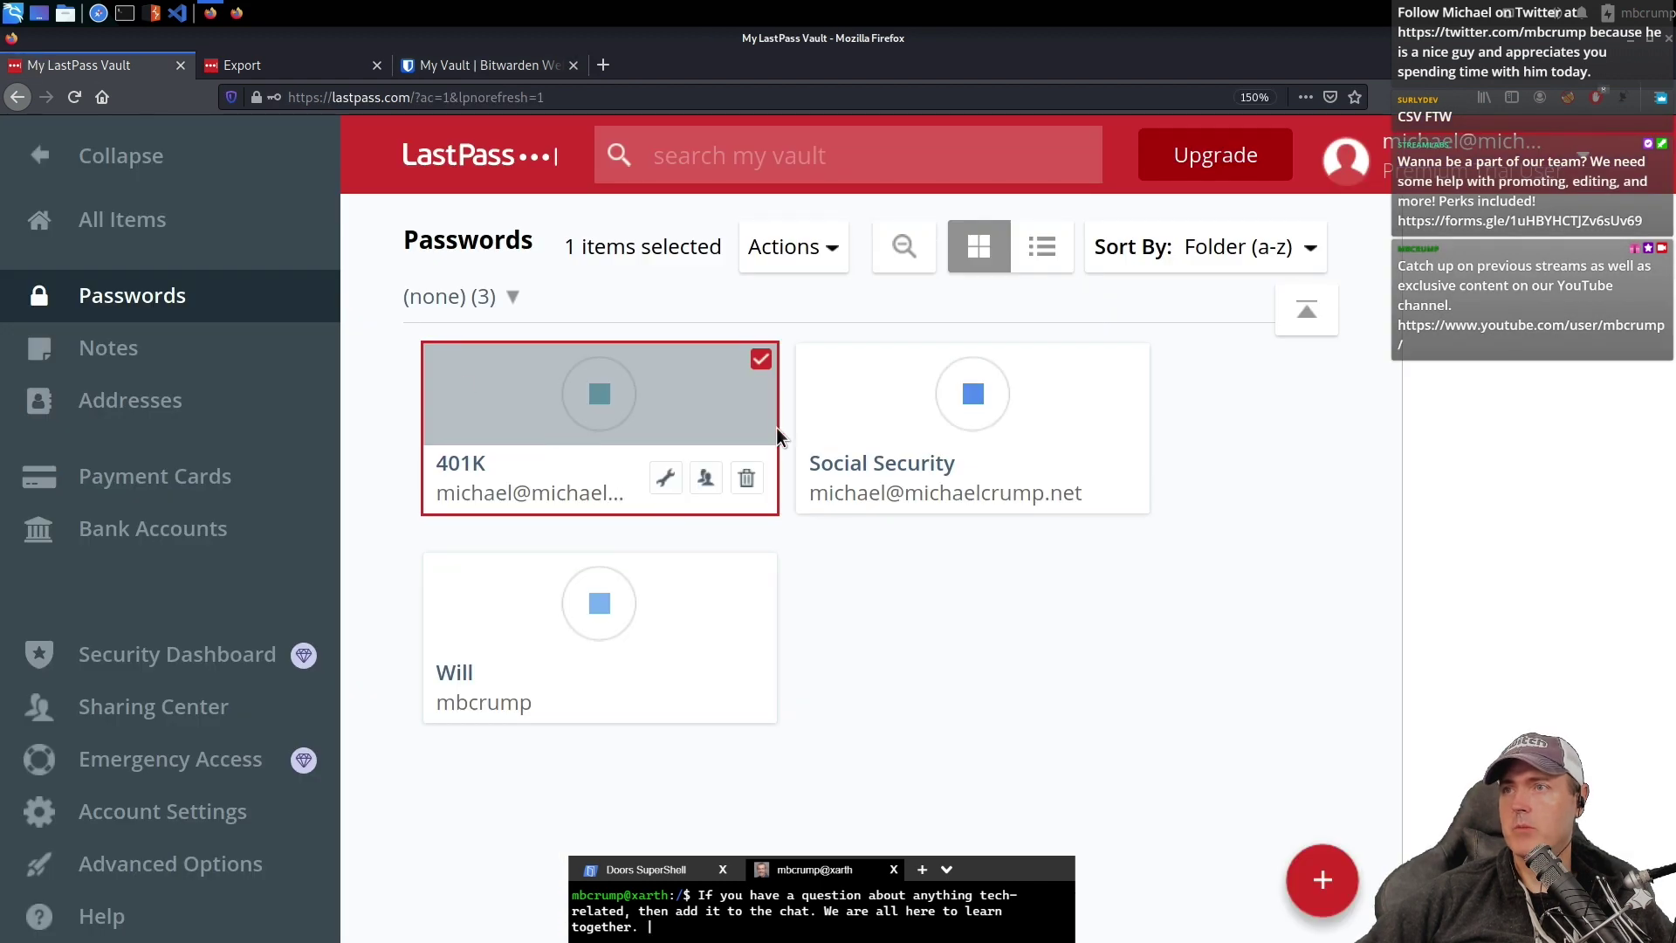
pyautogui.click(664, 477)
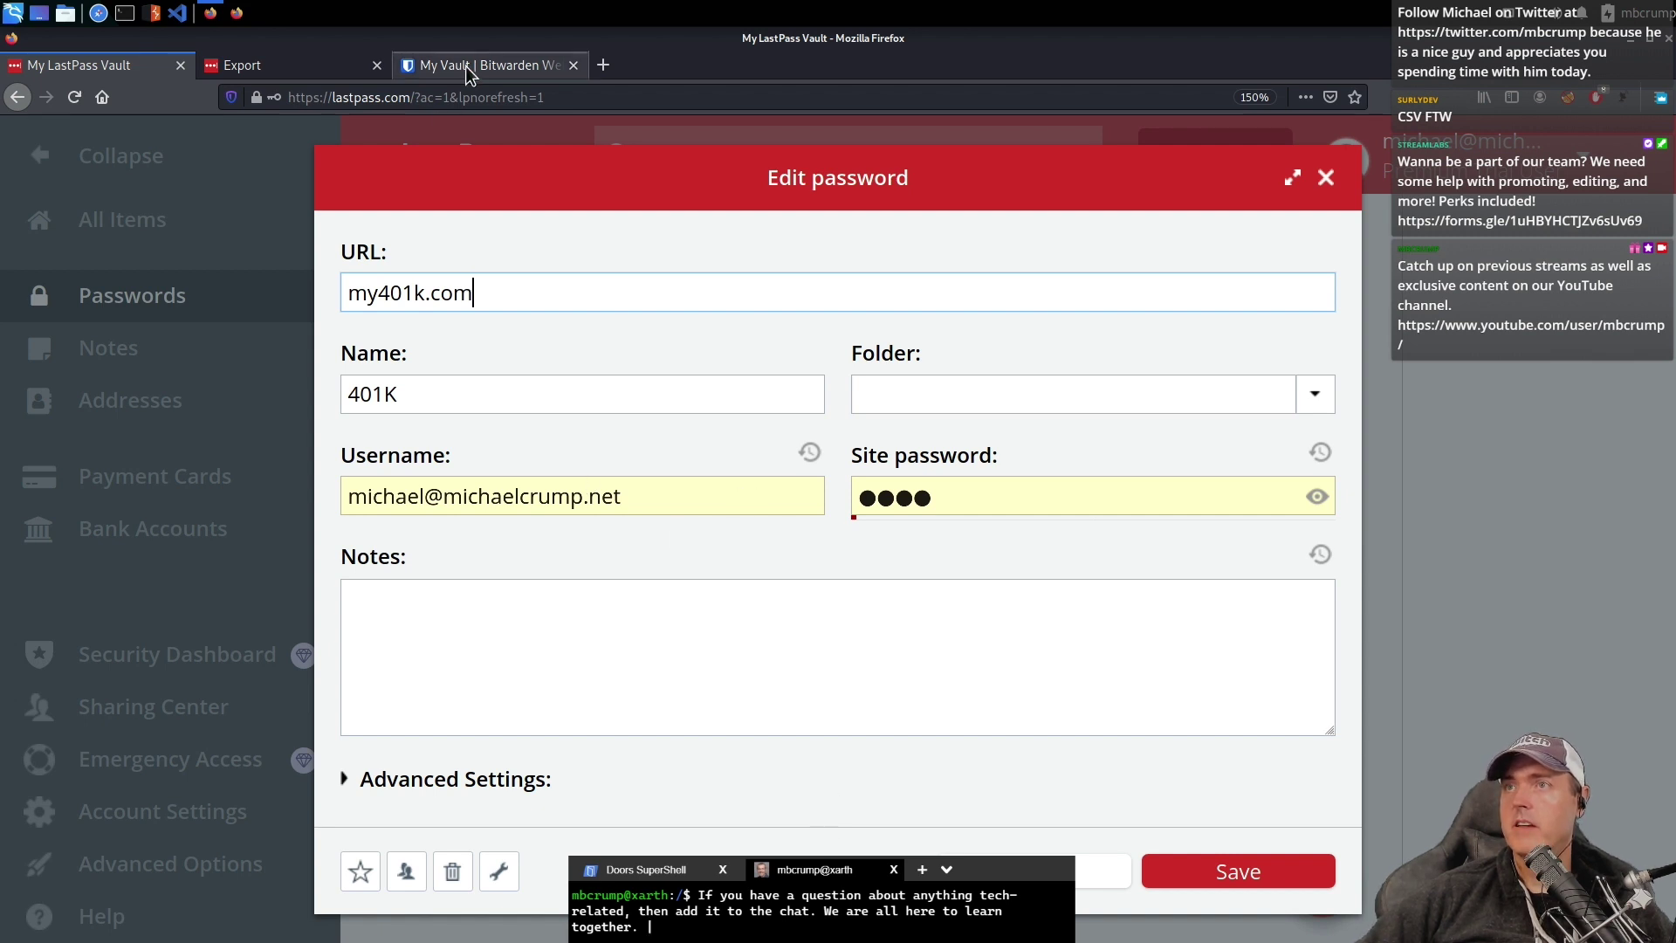
pyautogui.click(424, 62)
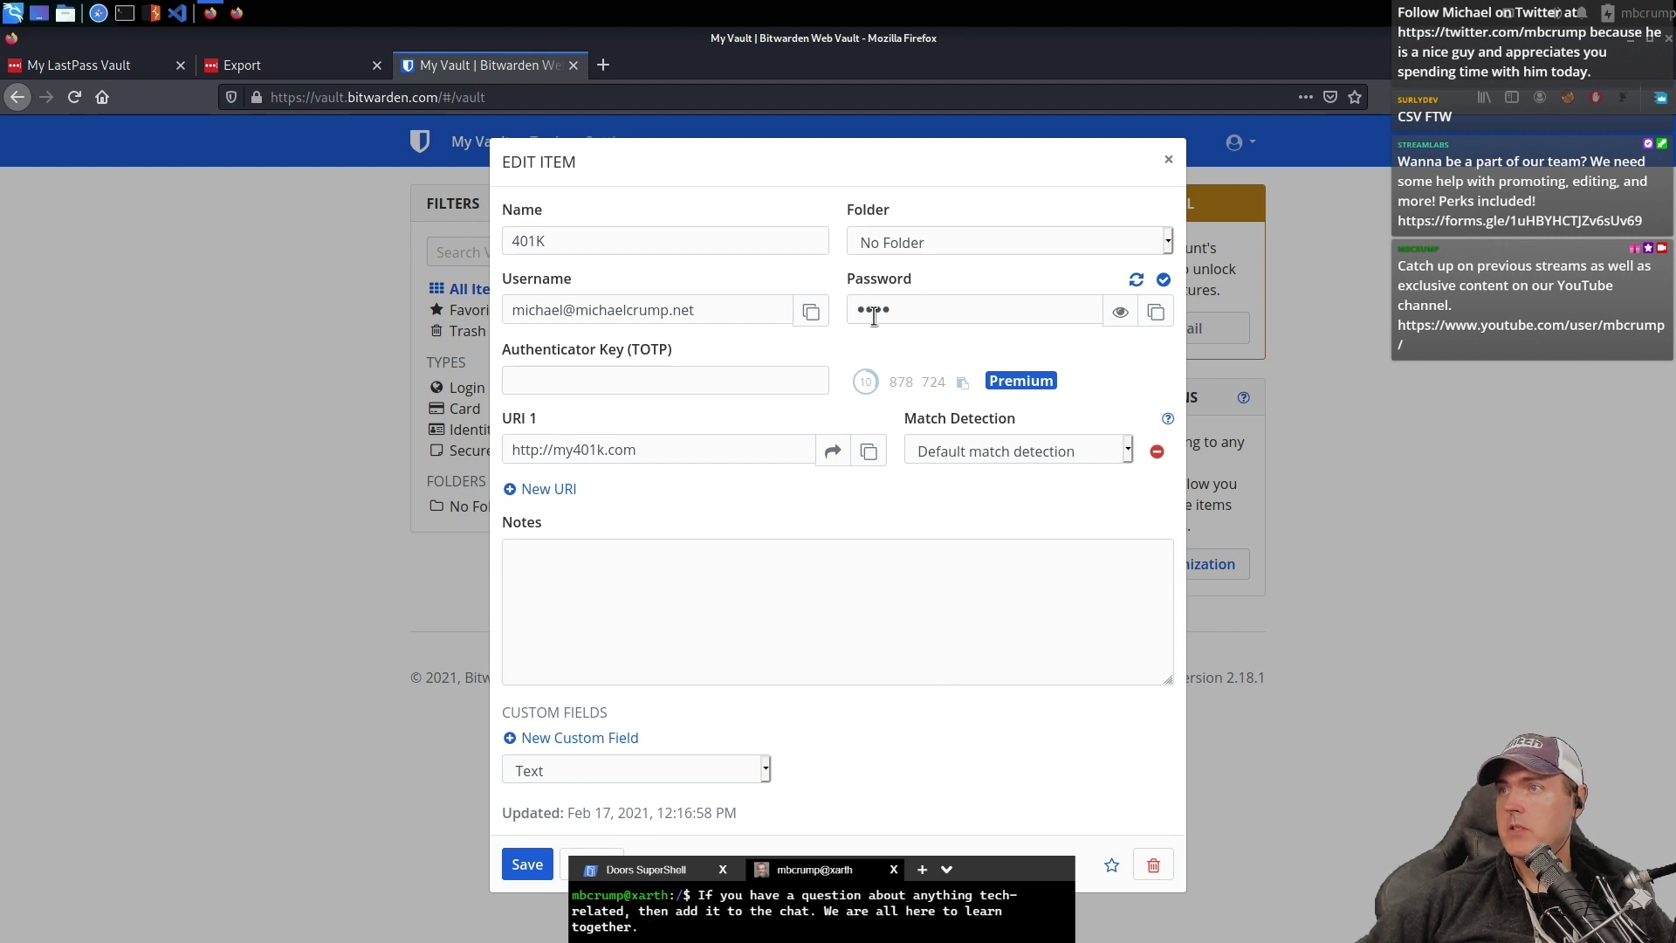
pyautogui.click(1120, 312)
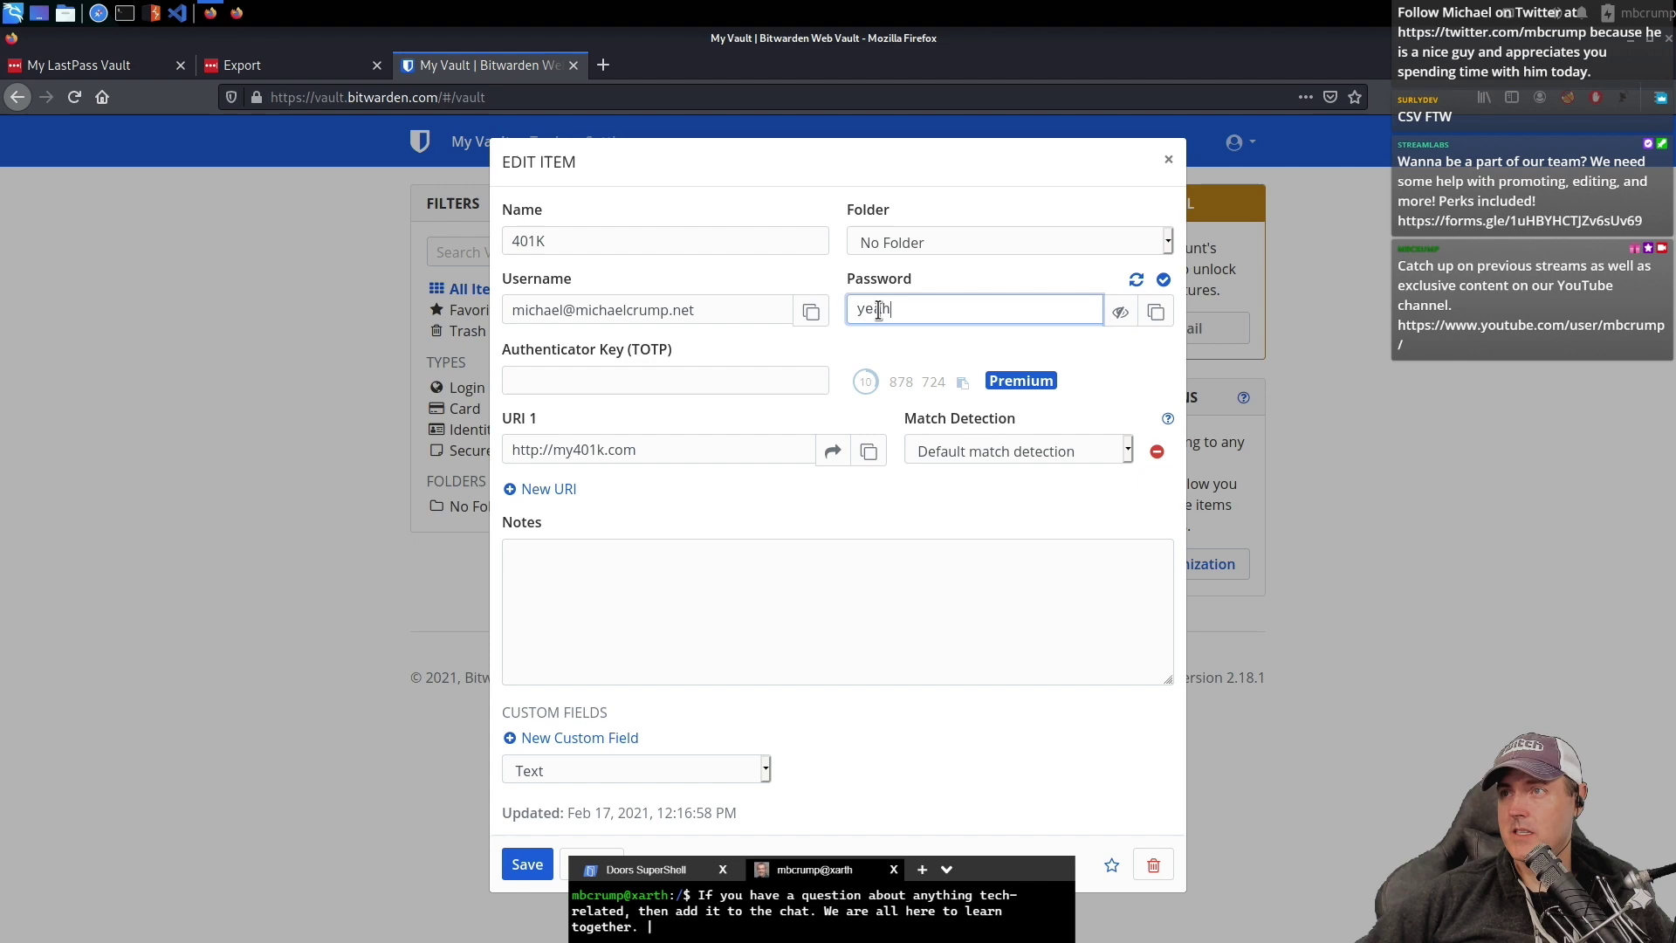
pyautogui.click(1168, 159)
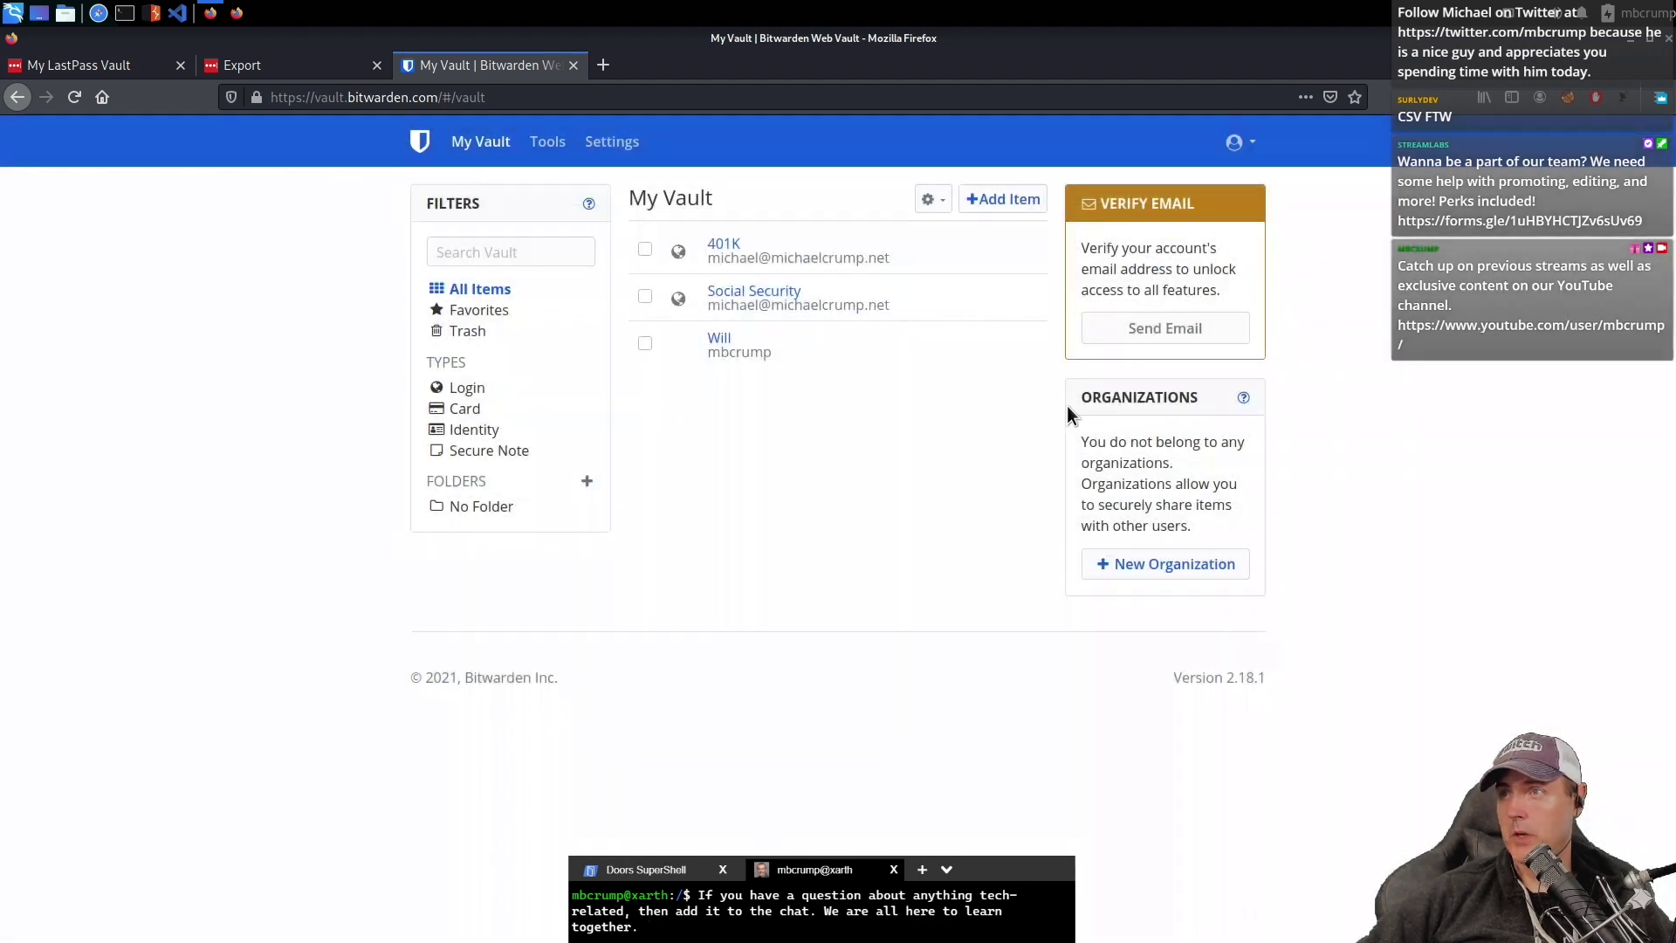
# - Check the imported Social Security entry, then return to the LastPass vault
pyautogui.click(751, 299)
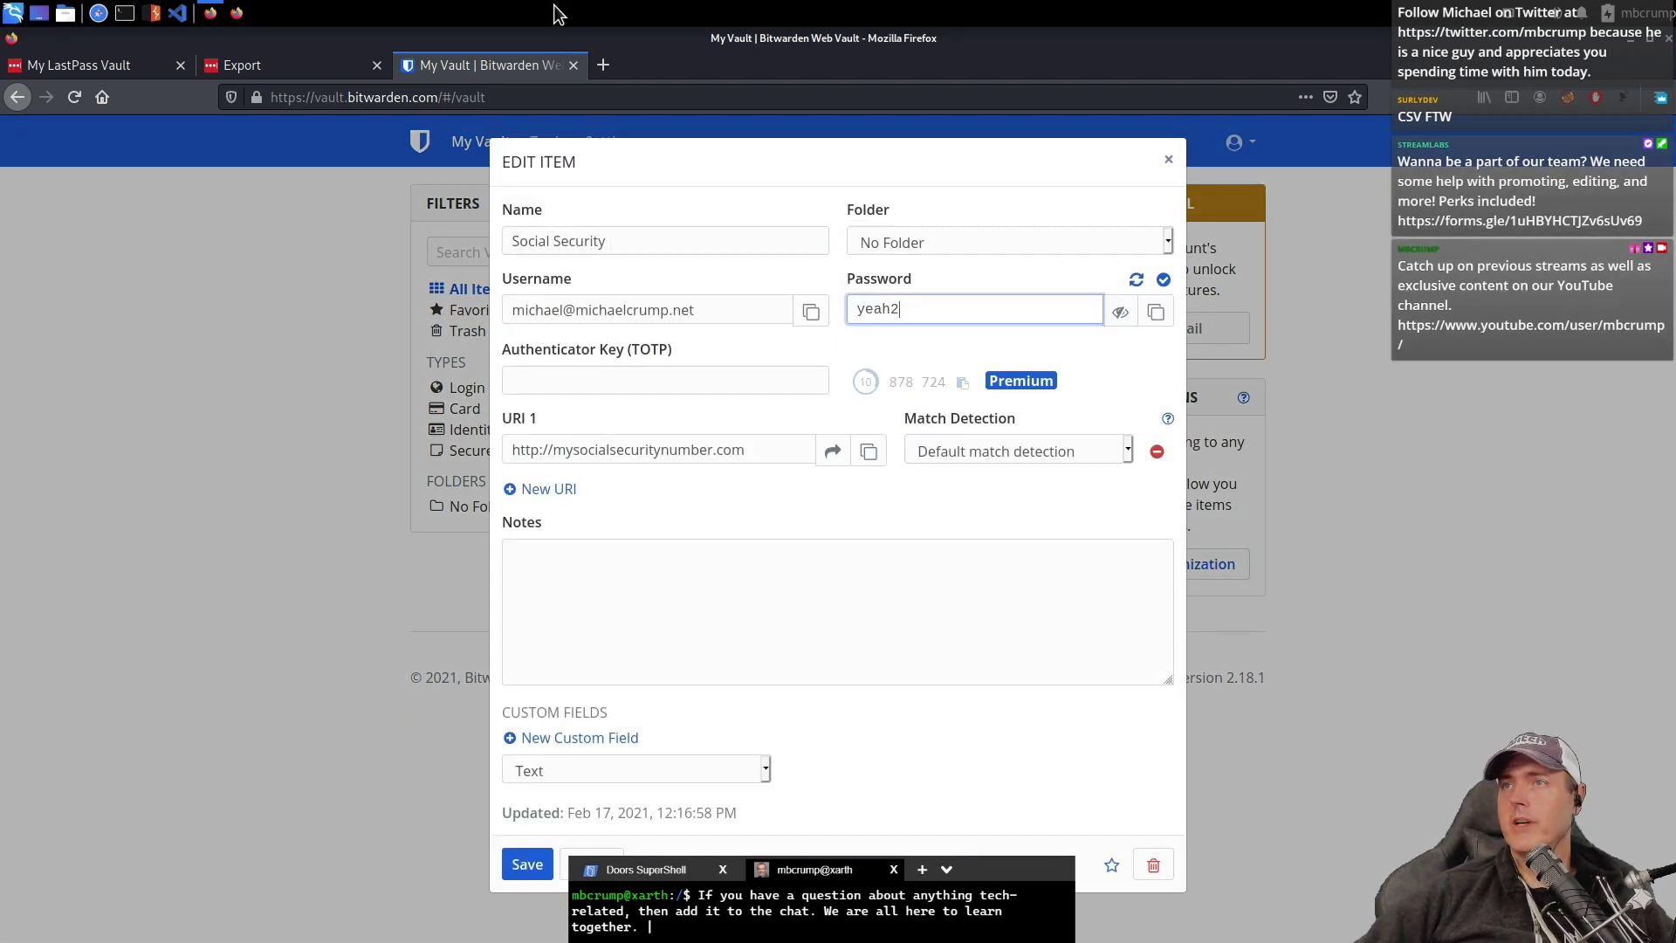
pyautogui.click(1168, 162)
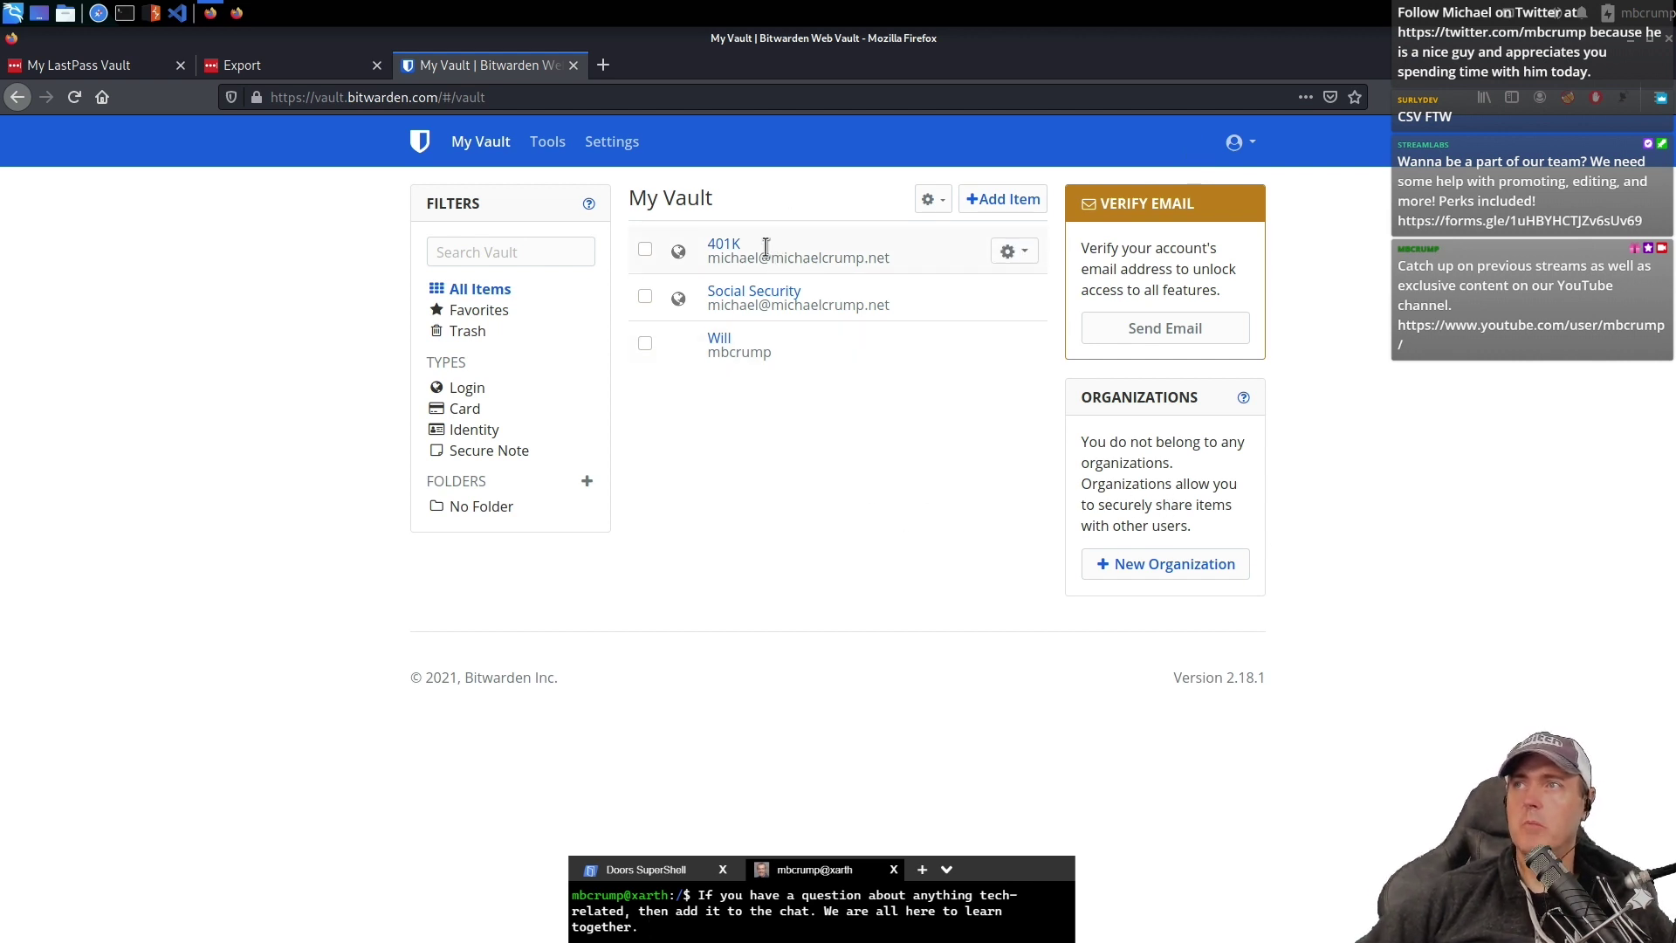
pyautogui.moveTo(735, 345)
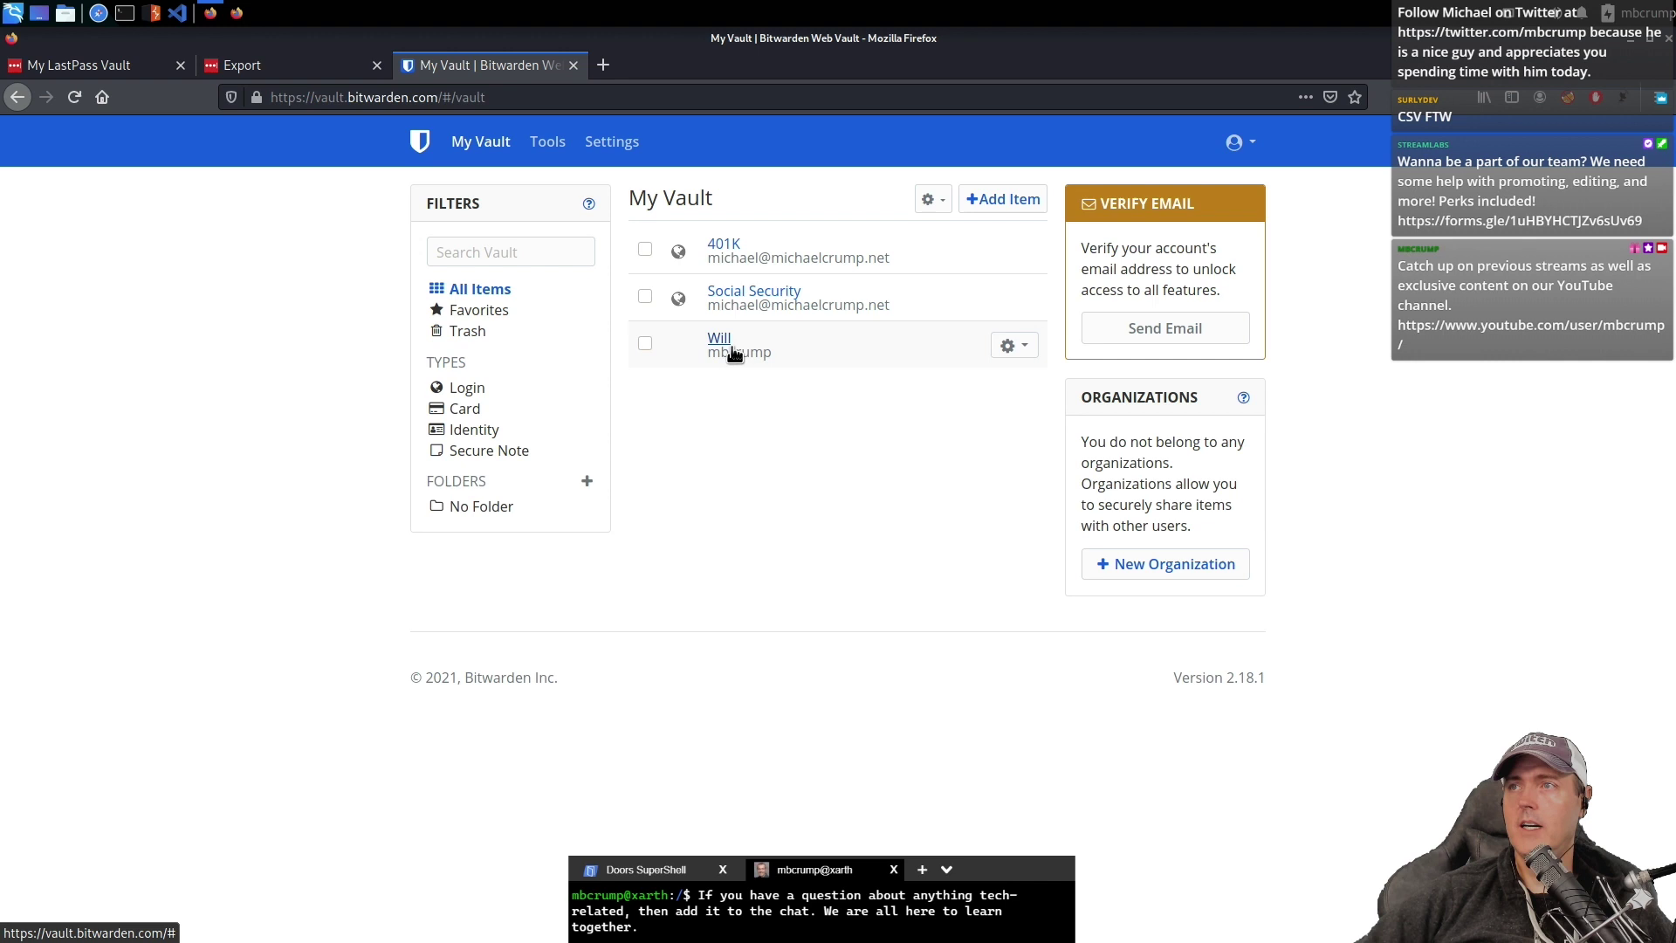
pyautogui.click(110, 69)
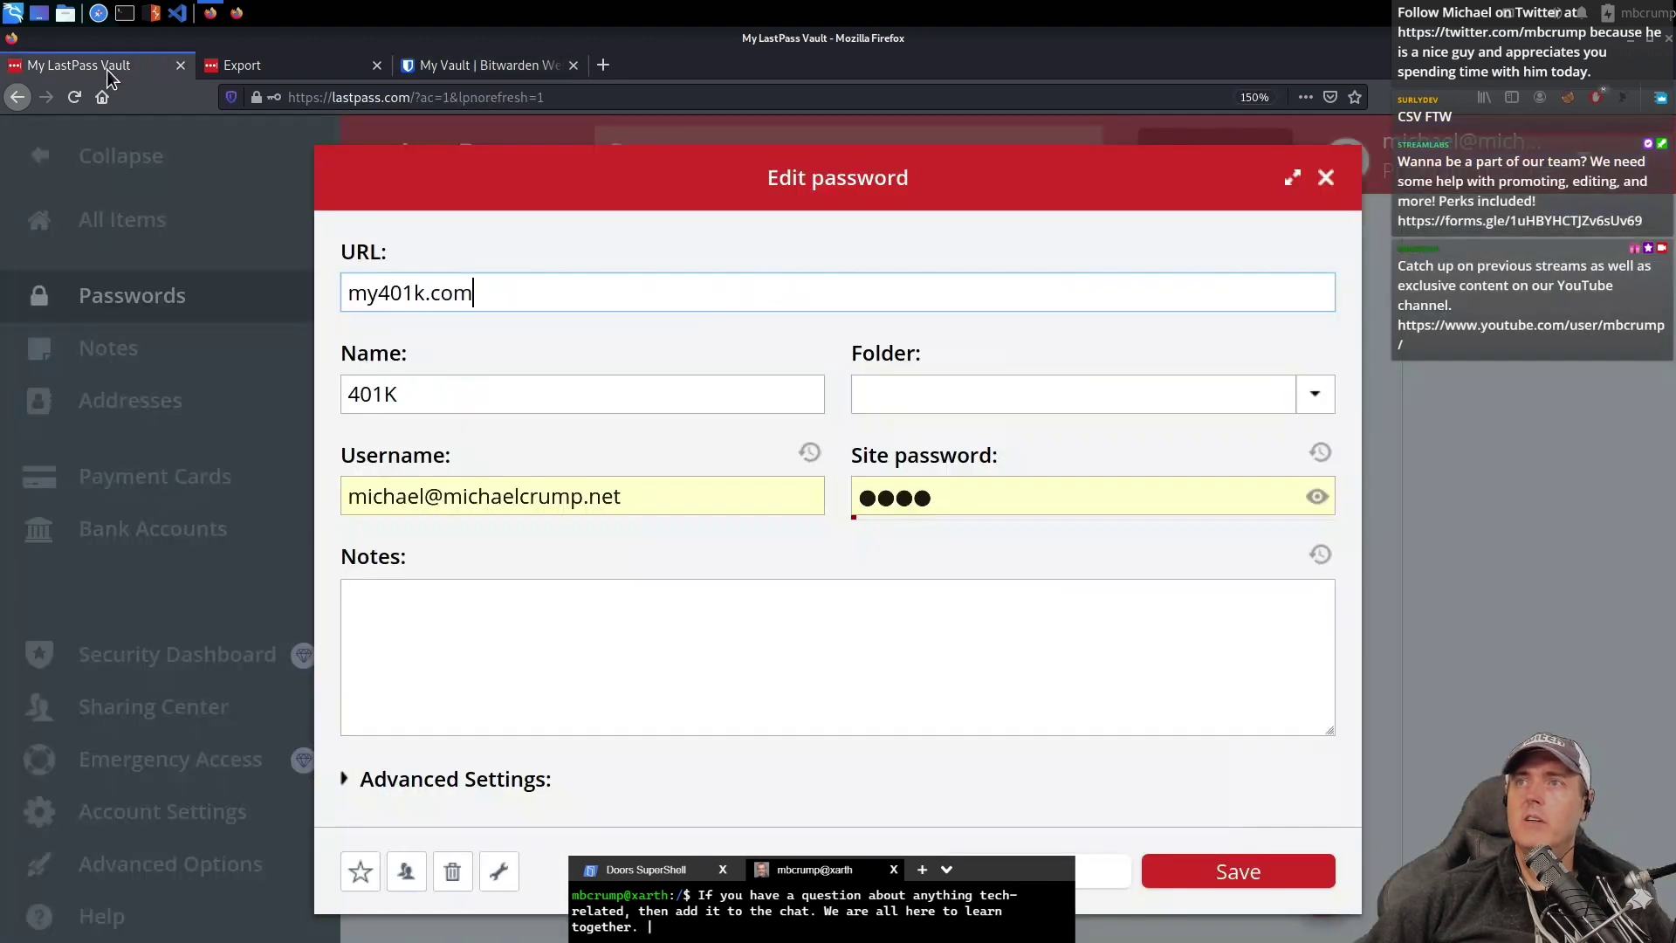
# - Close the 401K dialog, browse Advanced Options and the sidebar, then open Account Settings
pyautogui.click(1326, 178)
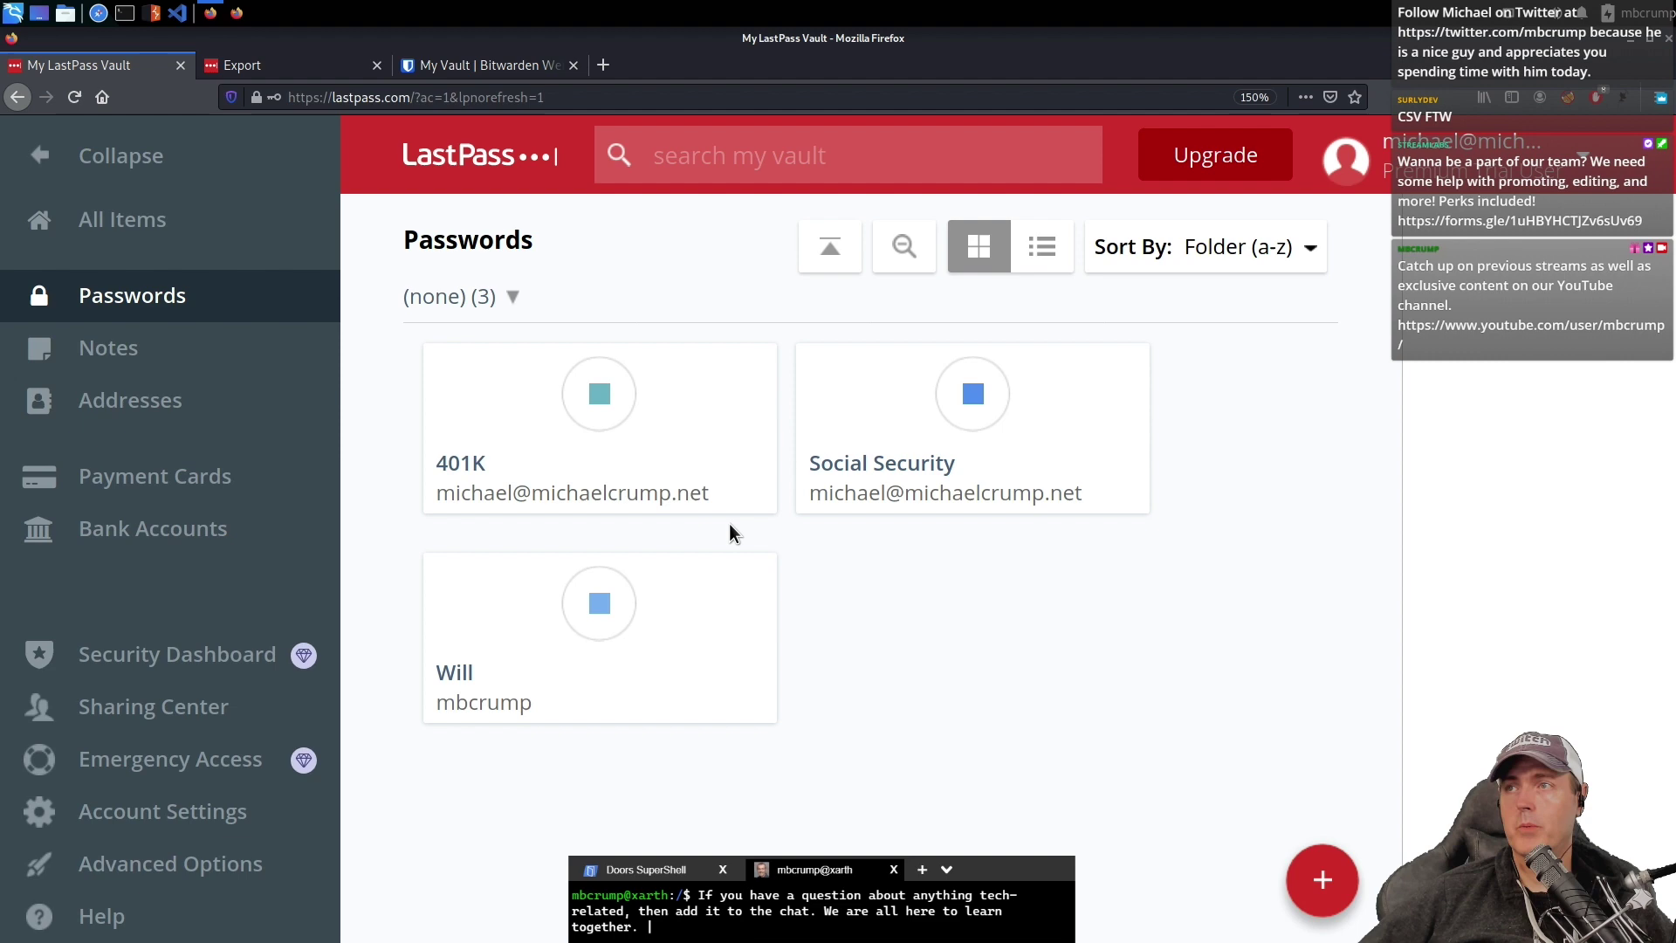
pyautogui.click(171, 863)
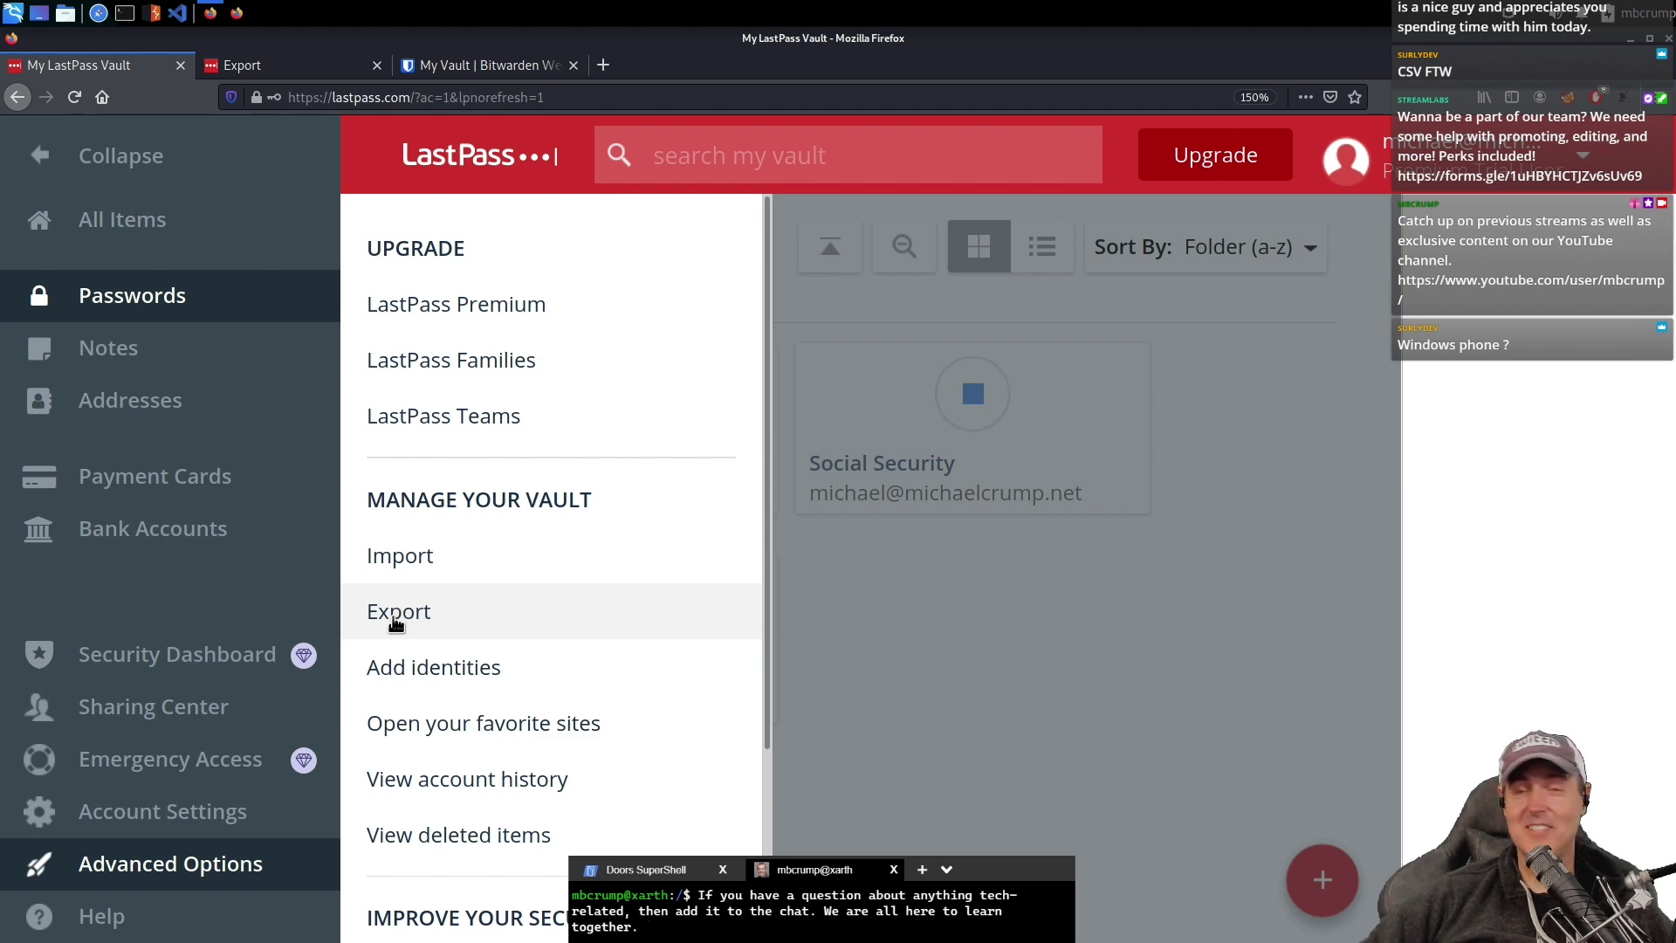
pyautogui.click(179, 577)
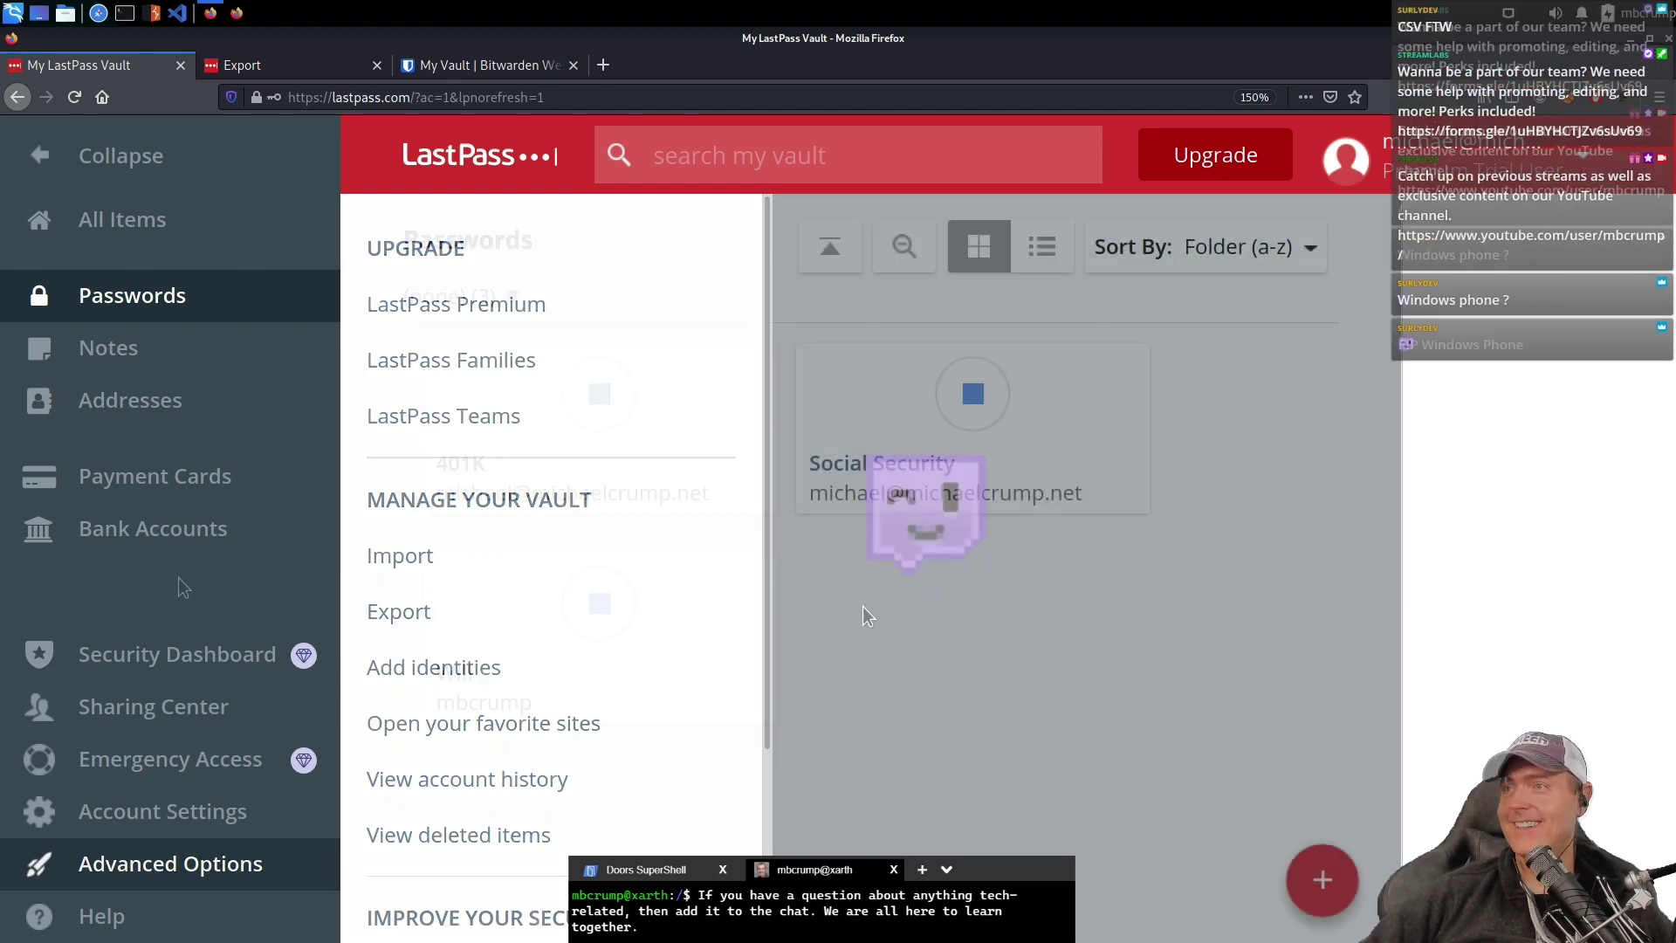
pyautogui.click(47, 170)
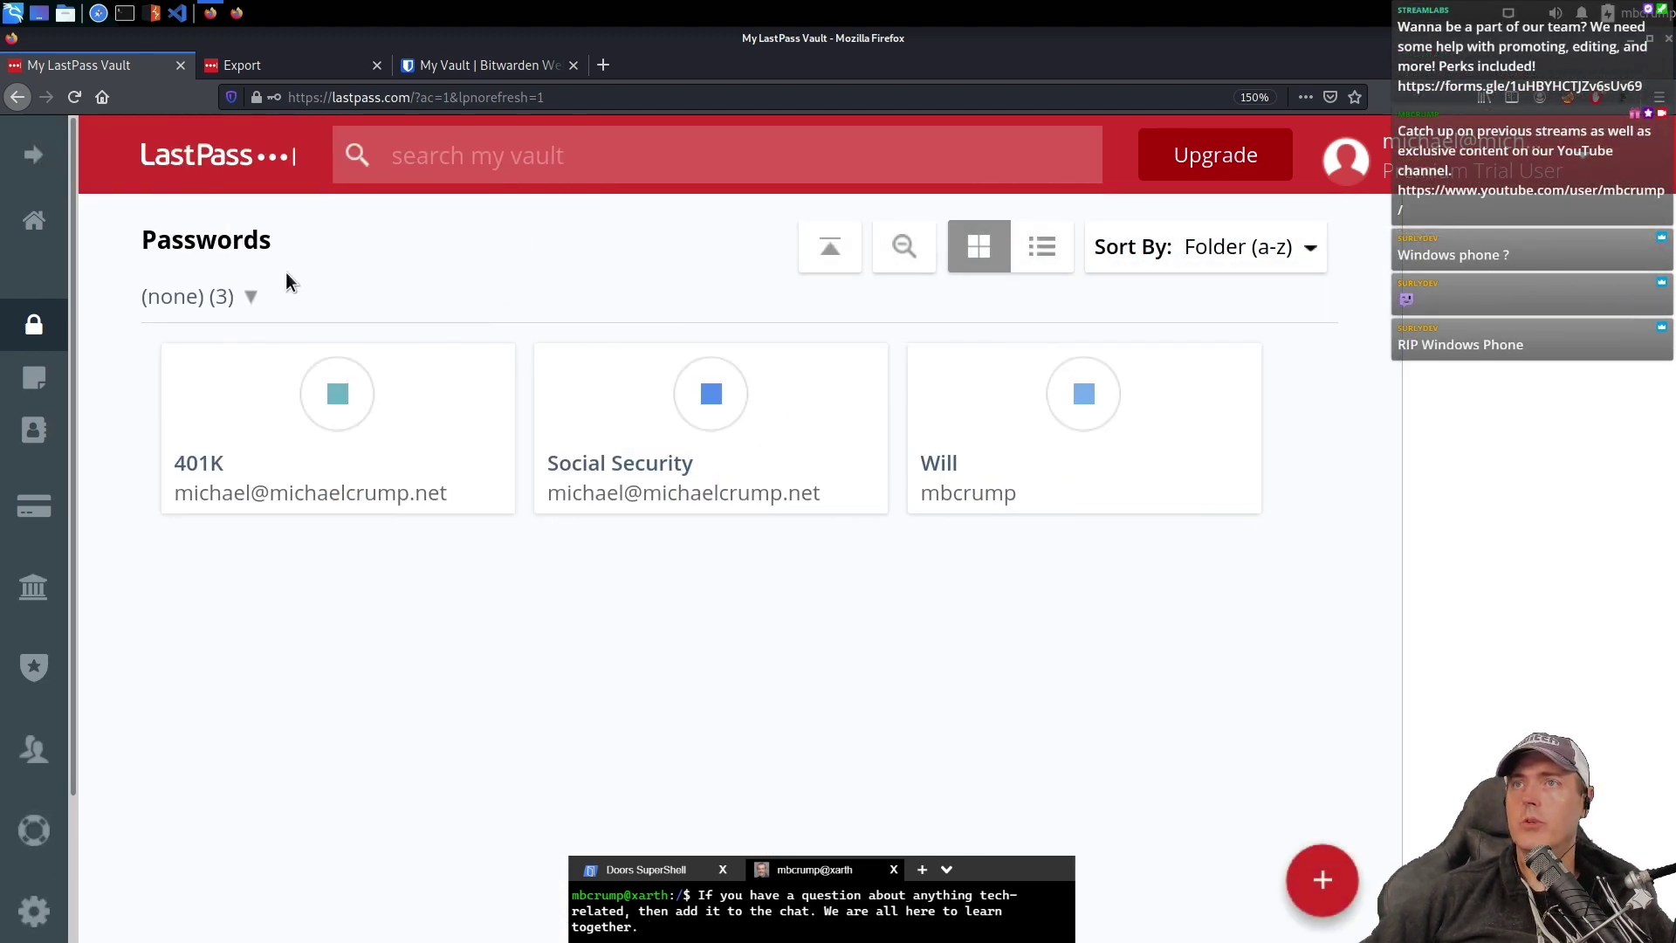
pyautogui.click(32, 171)
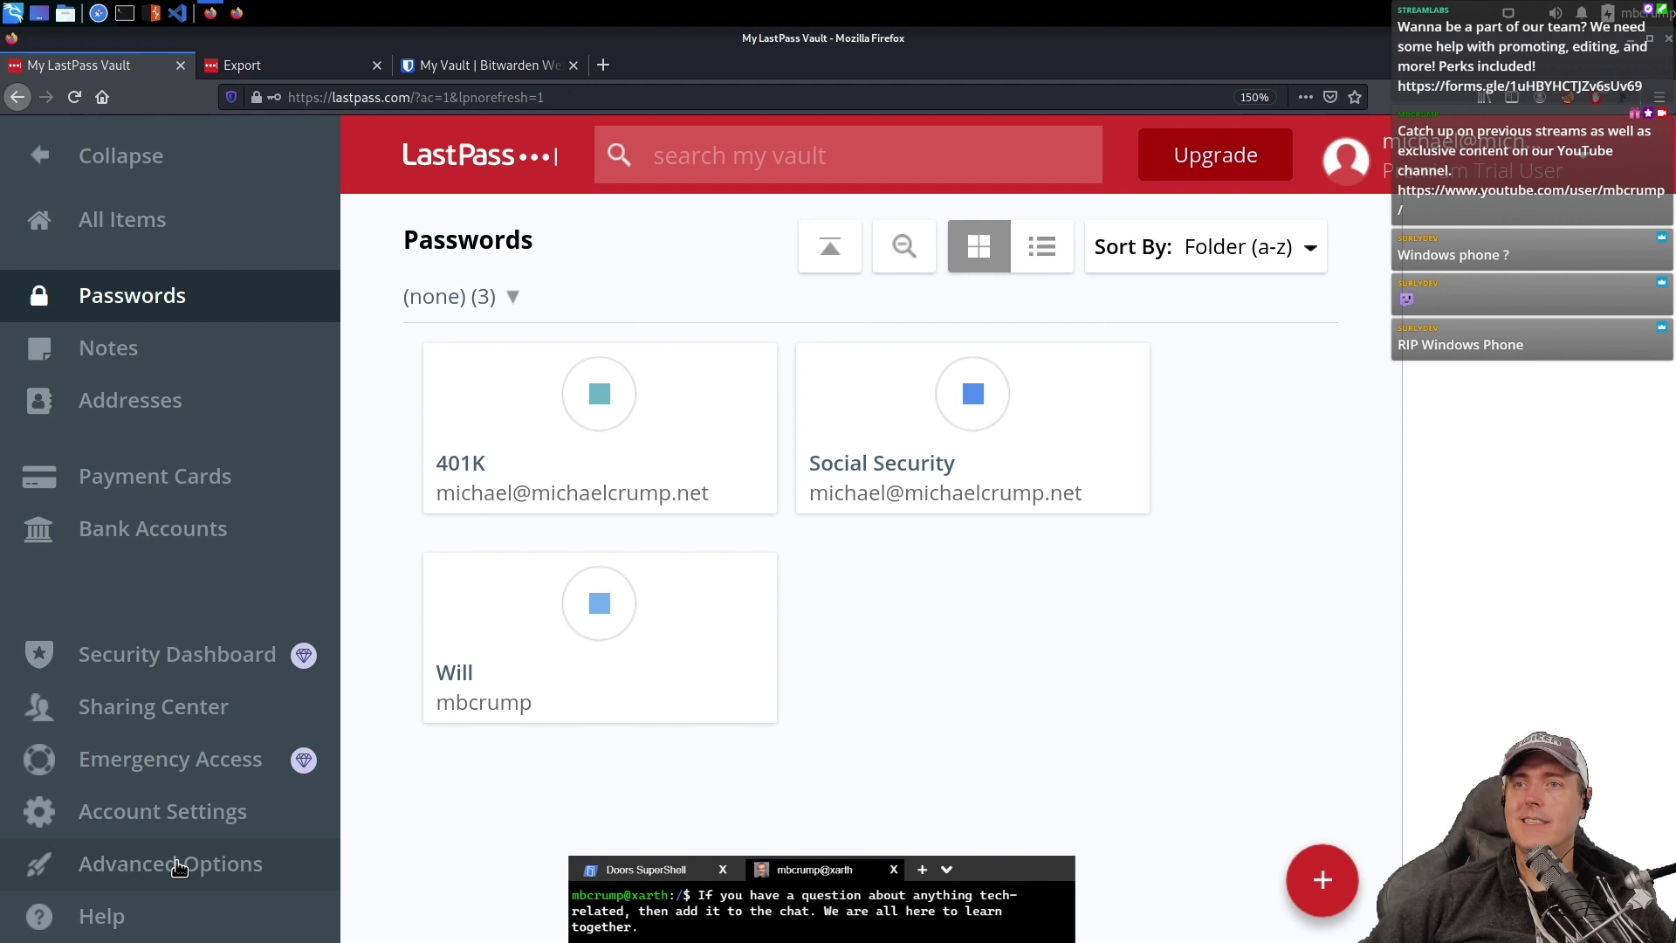
pyautogui.click(260, 807)
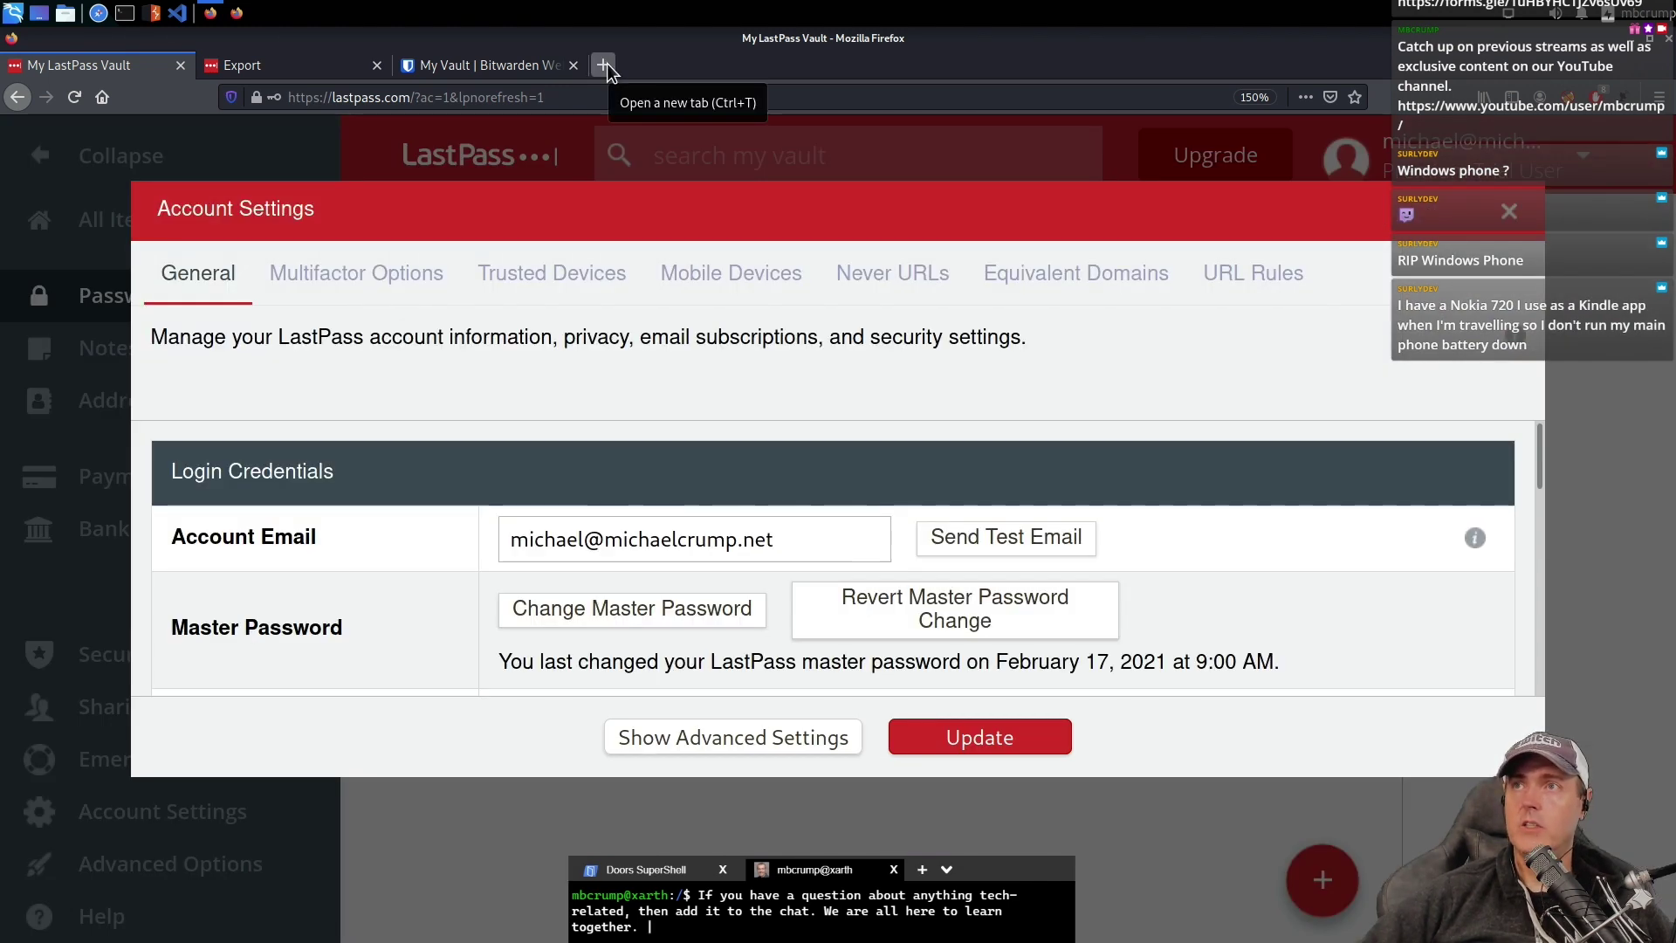
# - Search 'delete lastpass' in a new tab and open the Delete Your Account result
pyautogui.click(606, 63)
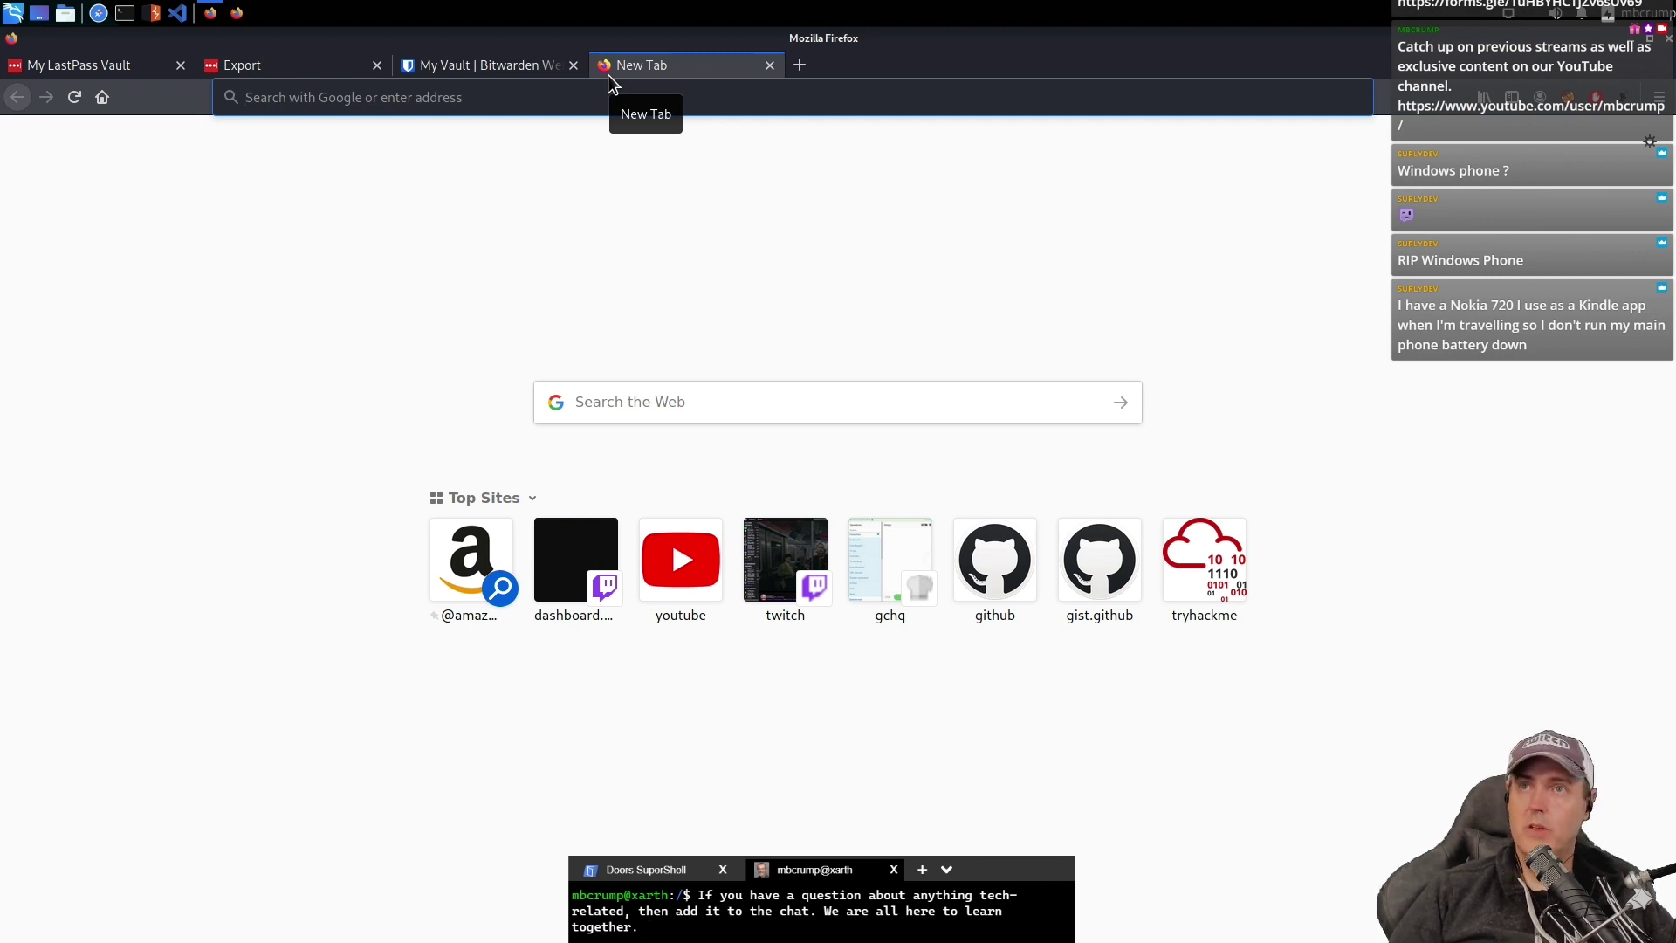
pyautogui.write('delete last')
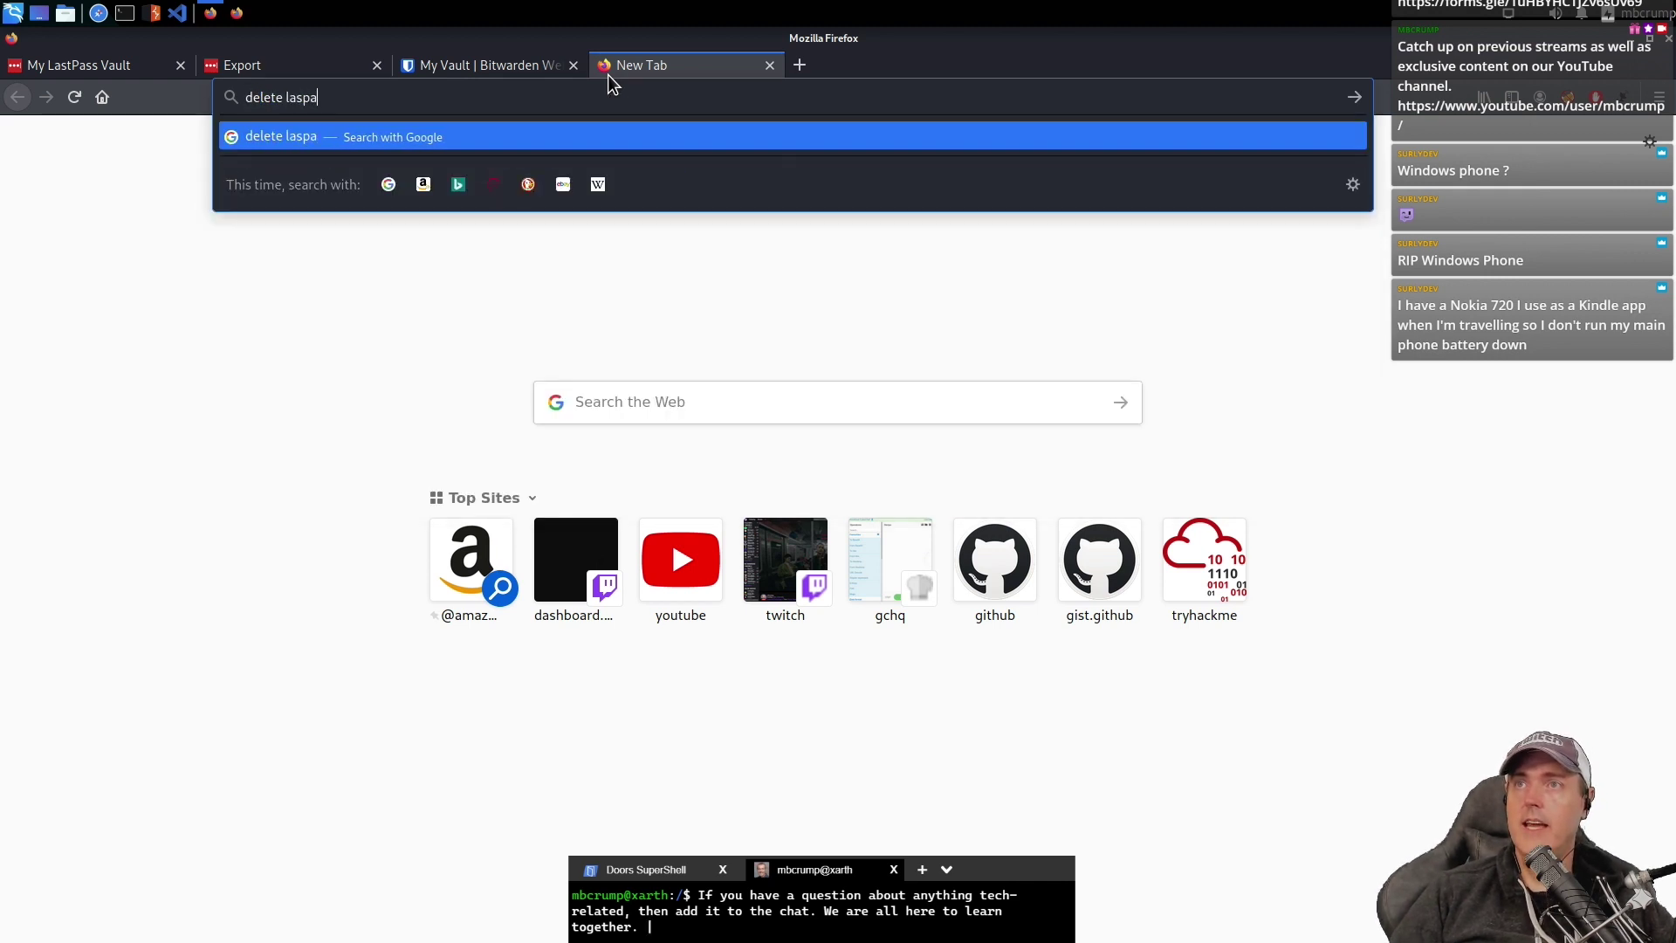
pyautogui.write('pass')
pyautogui.press('Return')
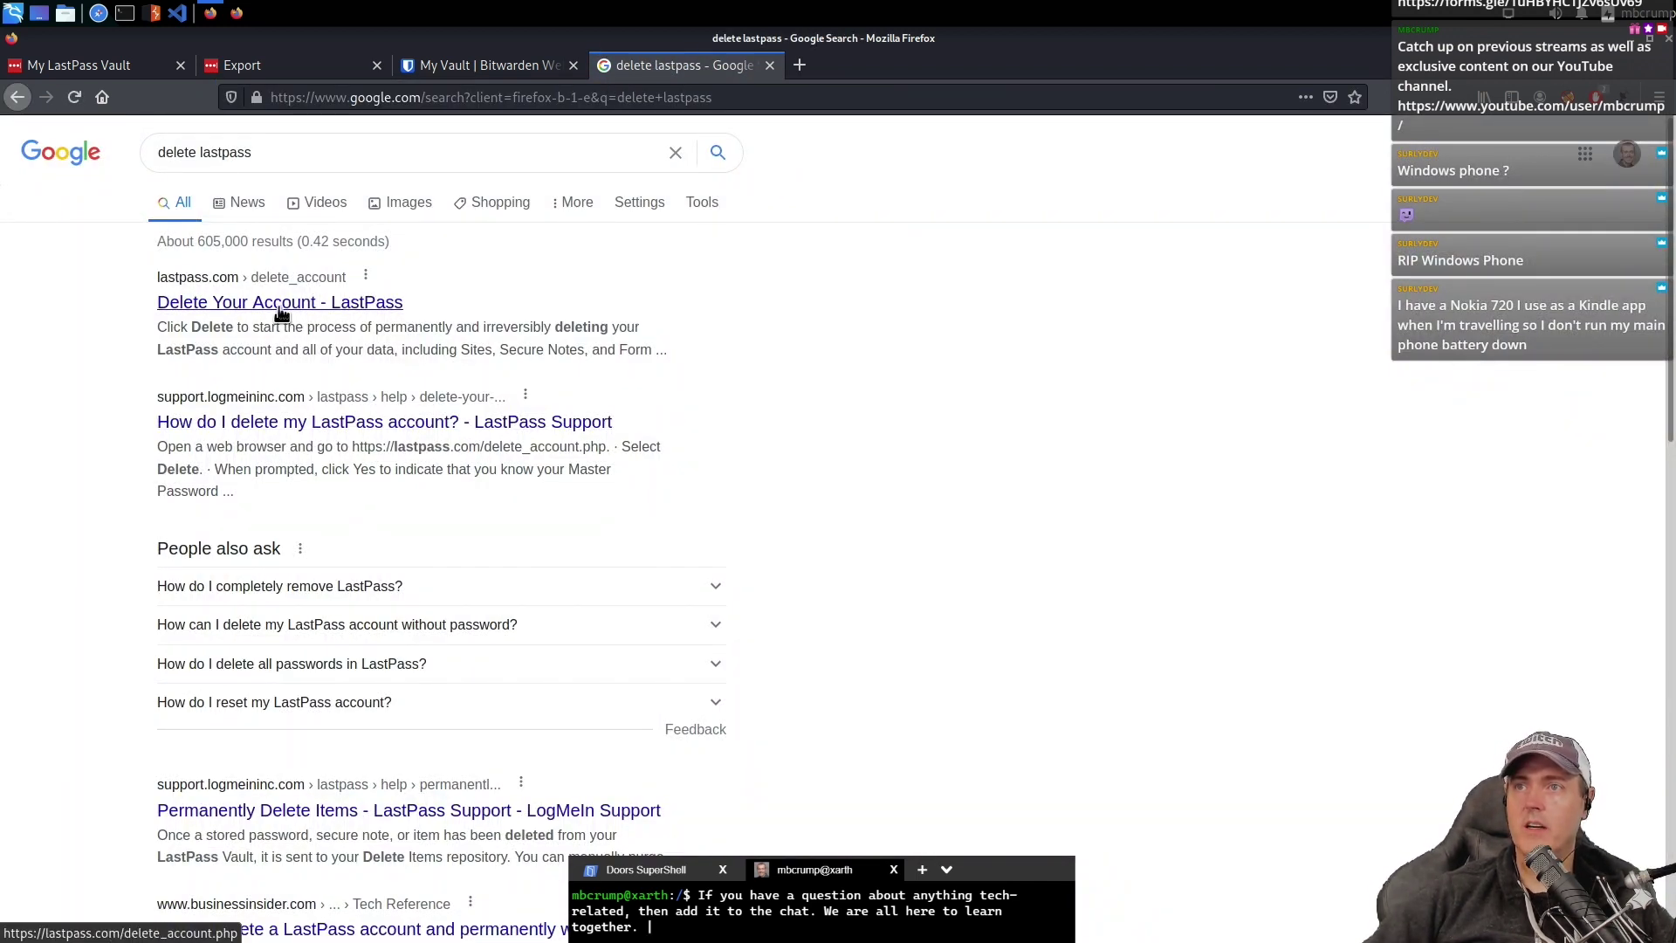
pyautogui.click(267, 306)
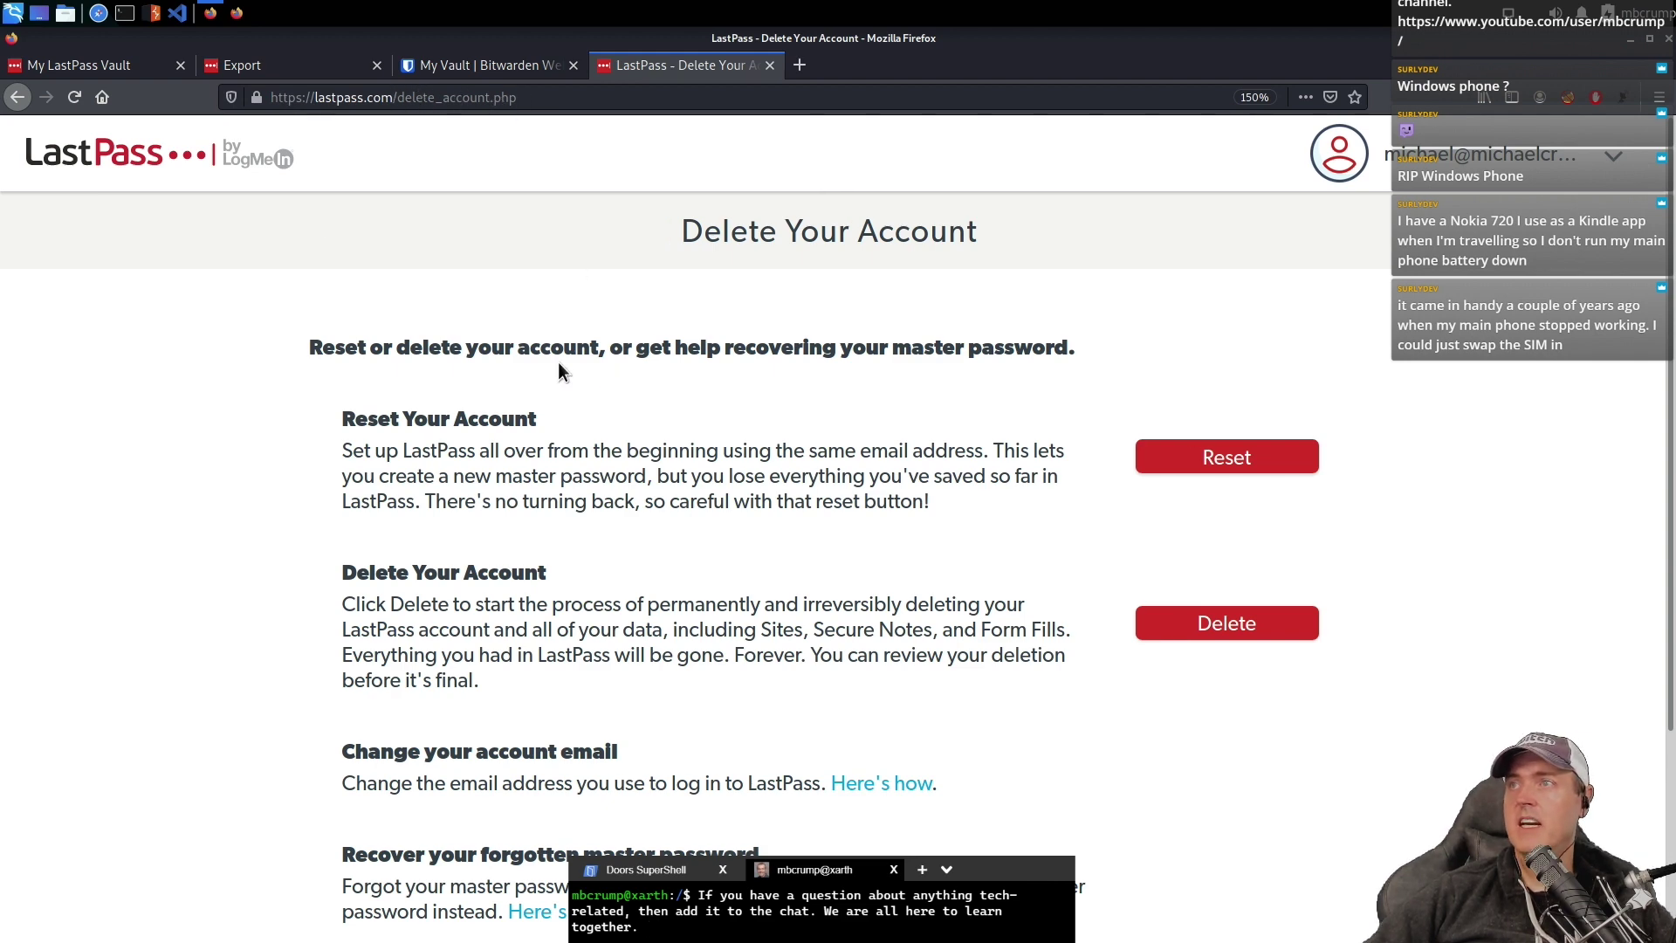
pyautogui.click(108, 59)
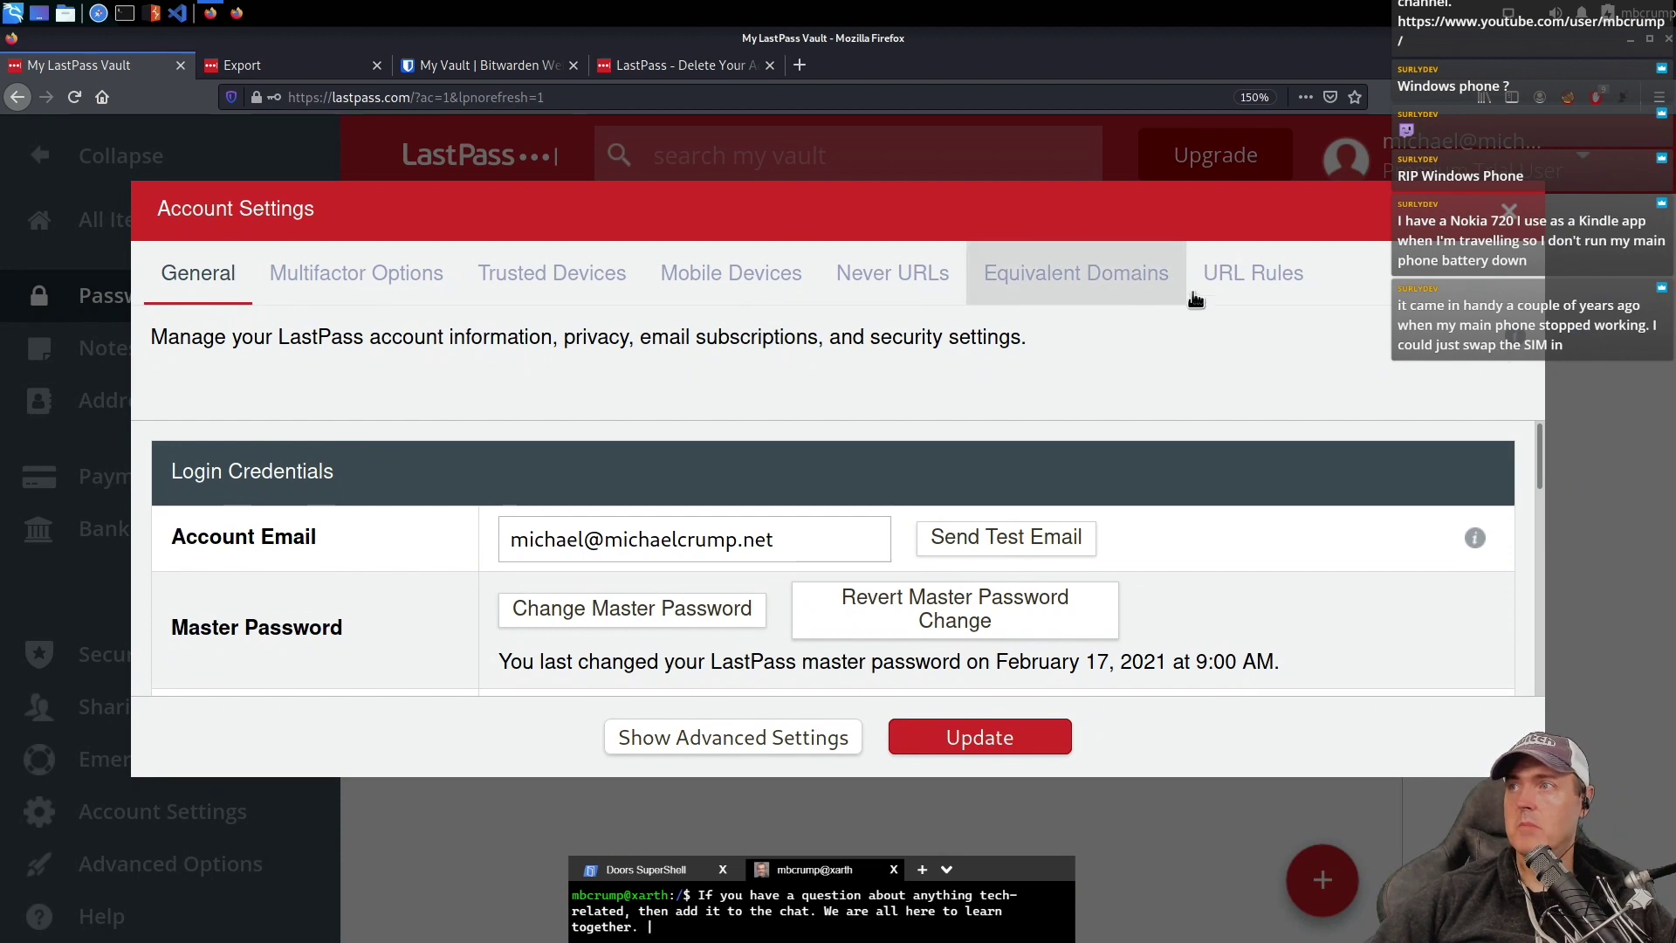
pyautogui.click(714, 66)
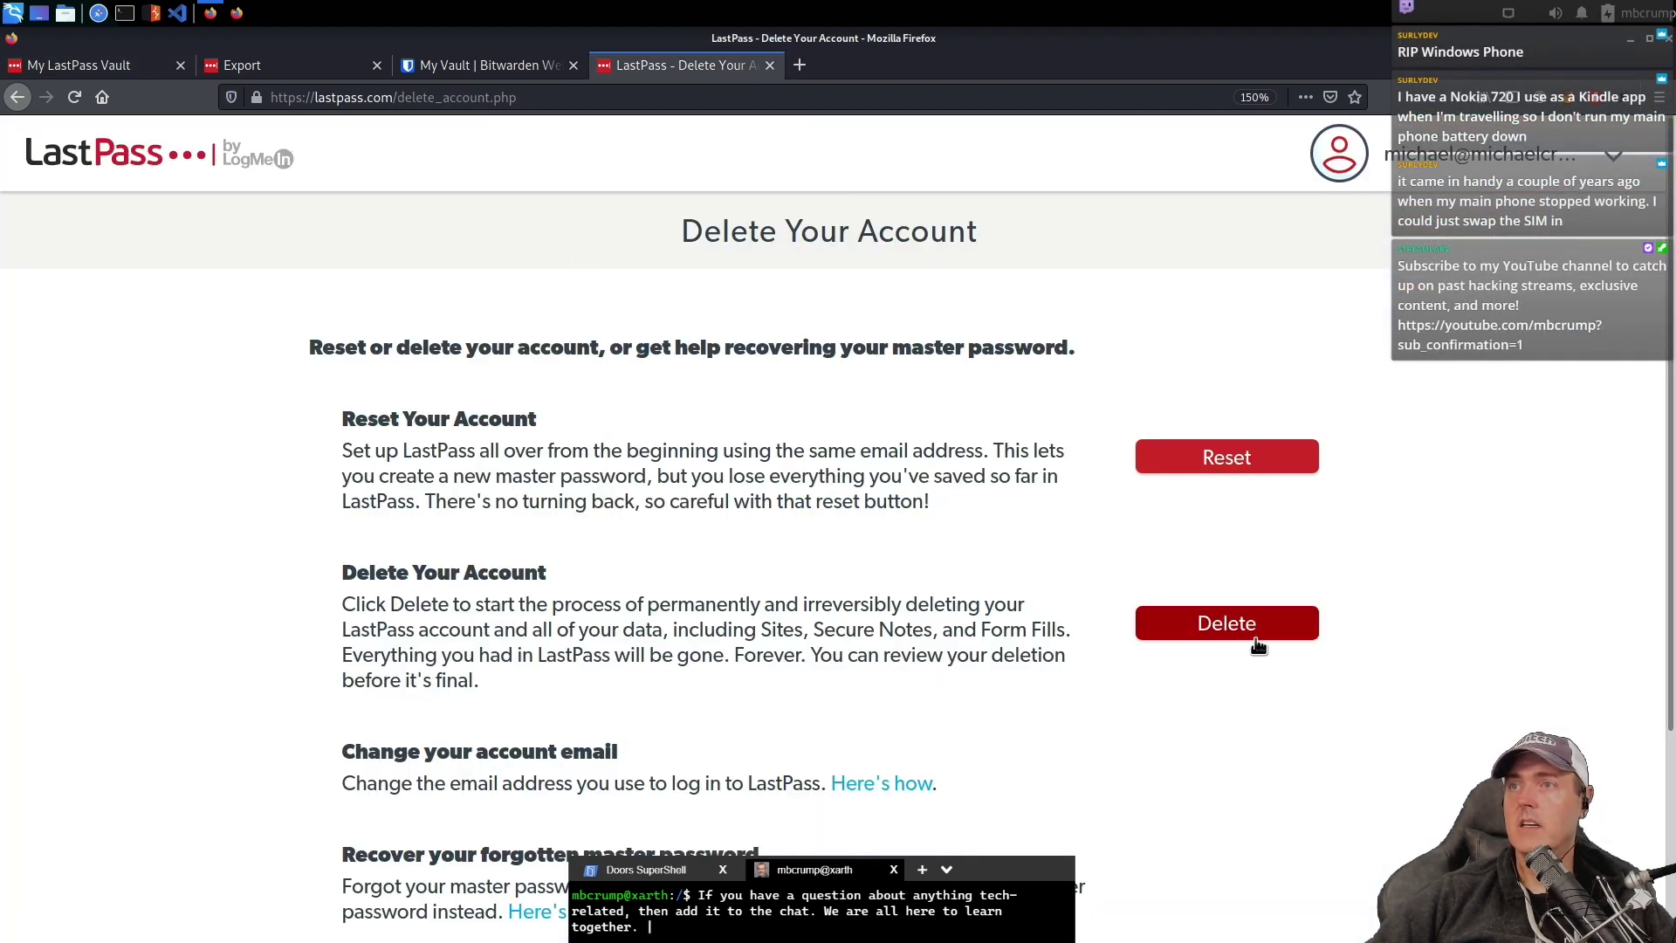
pyautogui.scroll(-1, 952, 691)
pyautogui.scroll(-2, 951, 692)
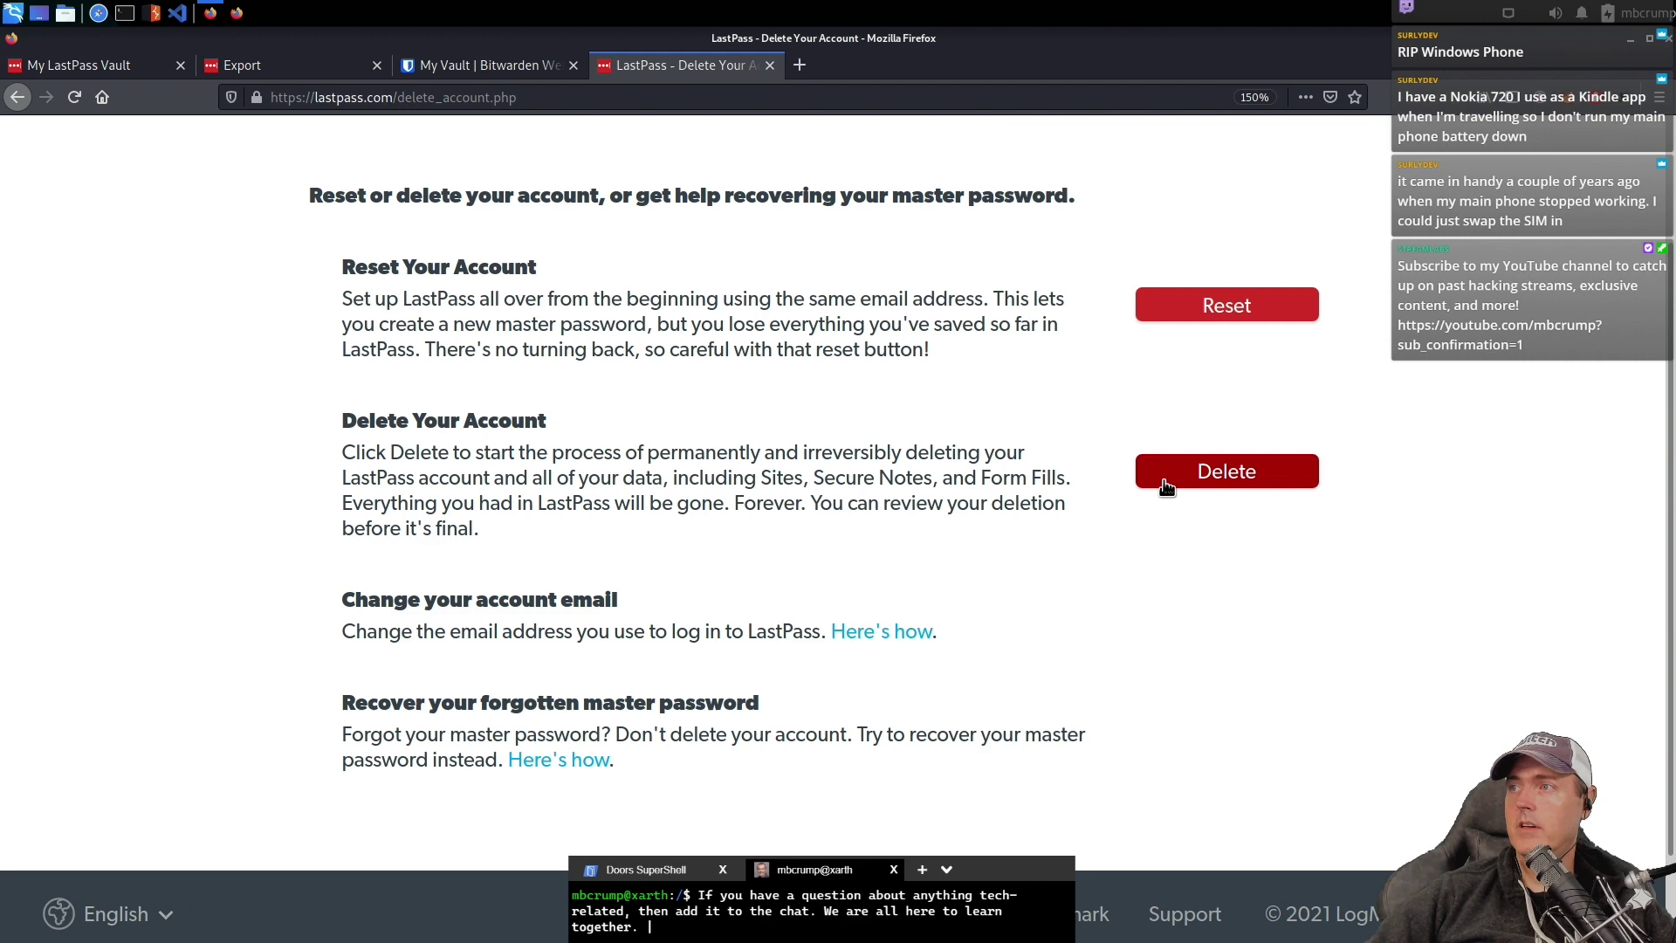
pyautogui.scroll(3, 1091, 556)
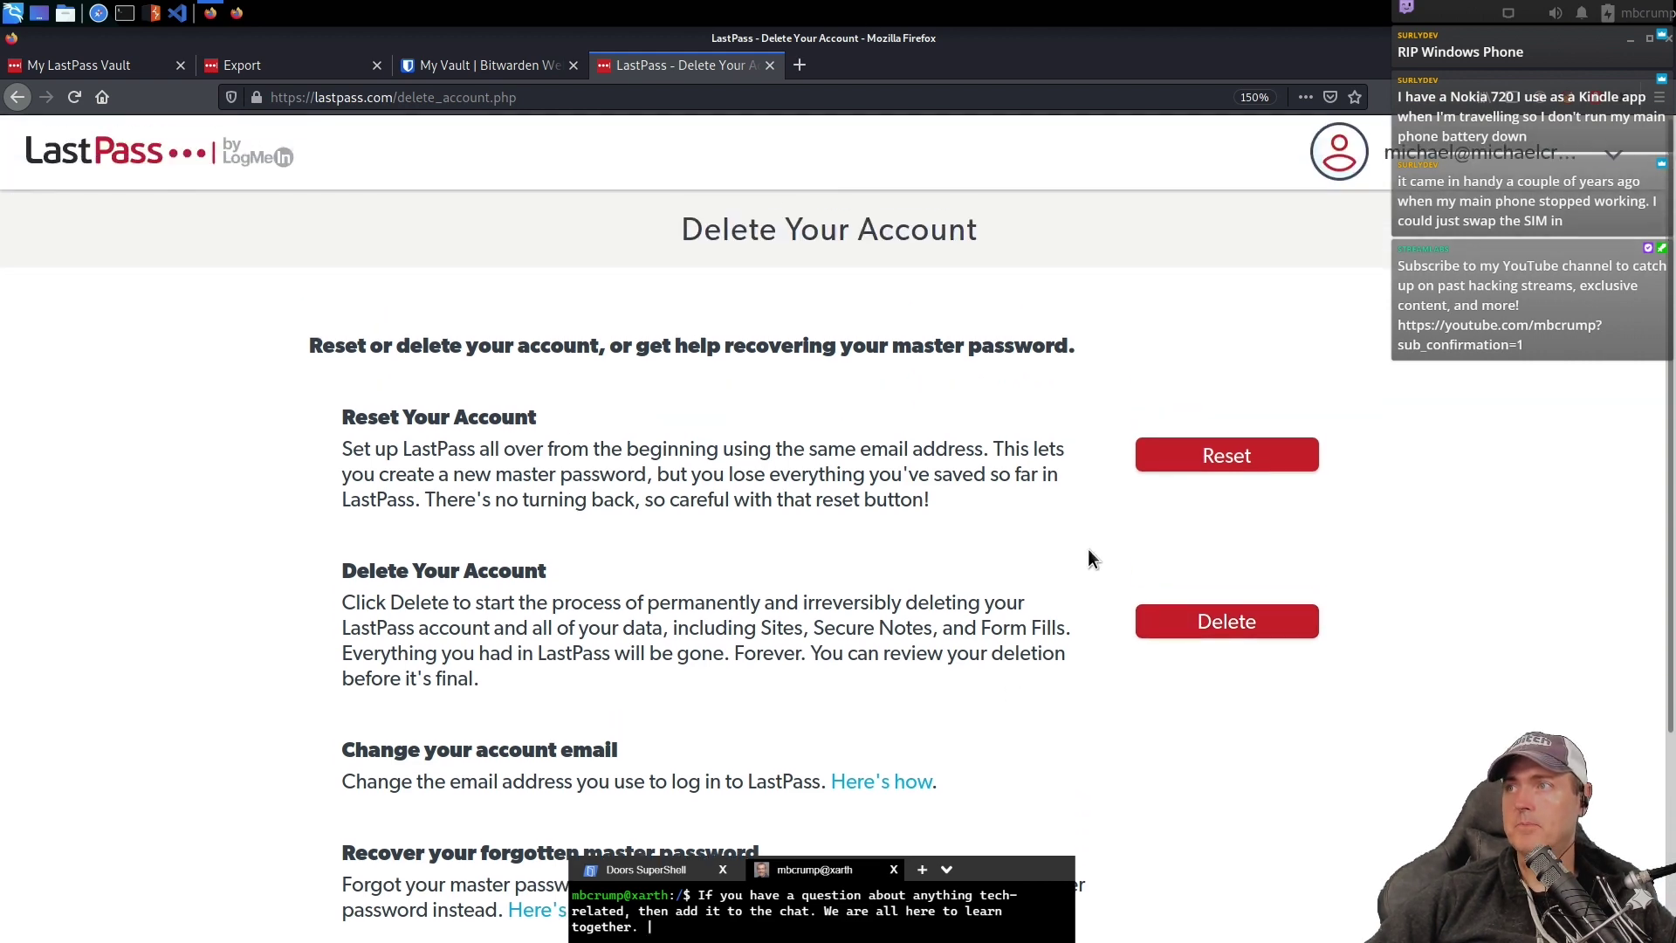
pyautogui.hotkey('ctrl', 'shift', 'Tab')
pyautogui.scroll(-5, 992, 804)
pyautogui.scroll(-3, 991, 834)
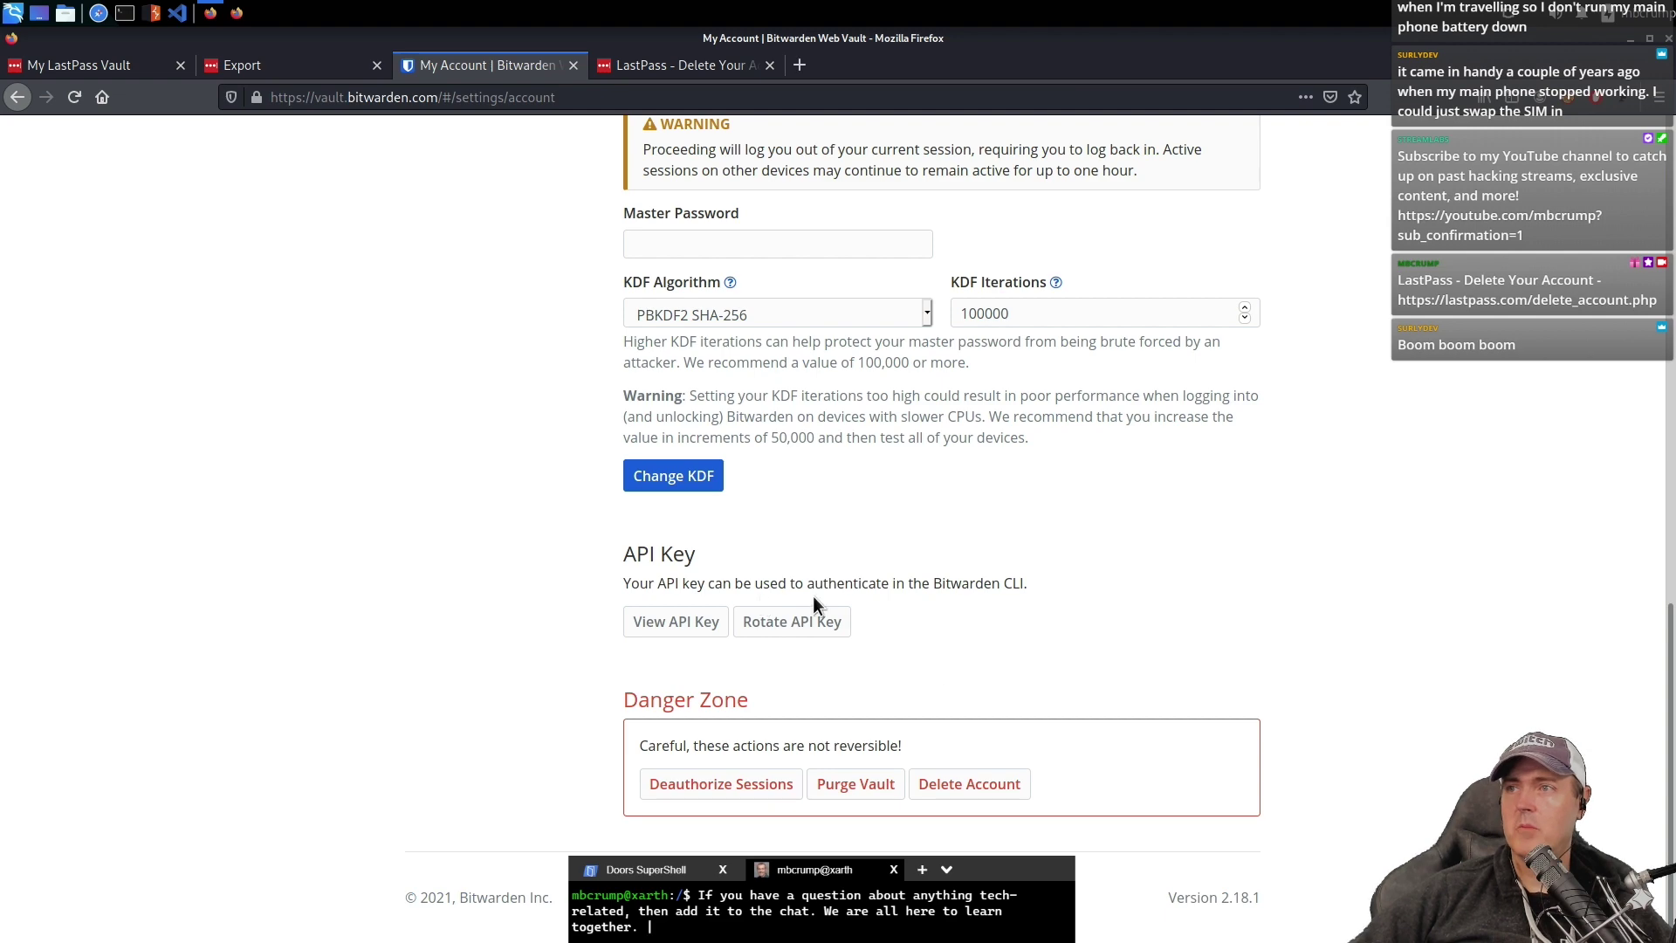
pyautogui.scroll(5, 1209, 830)
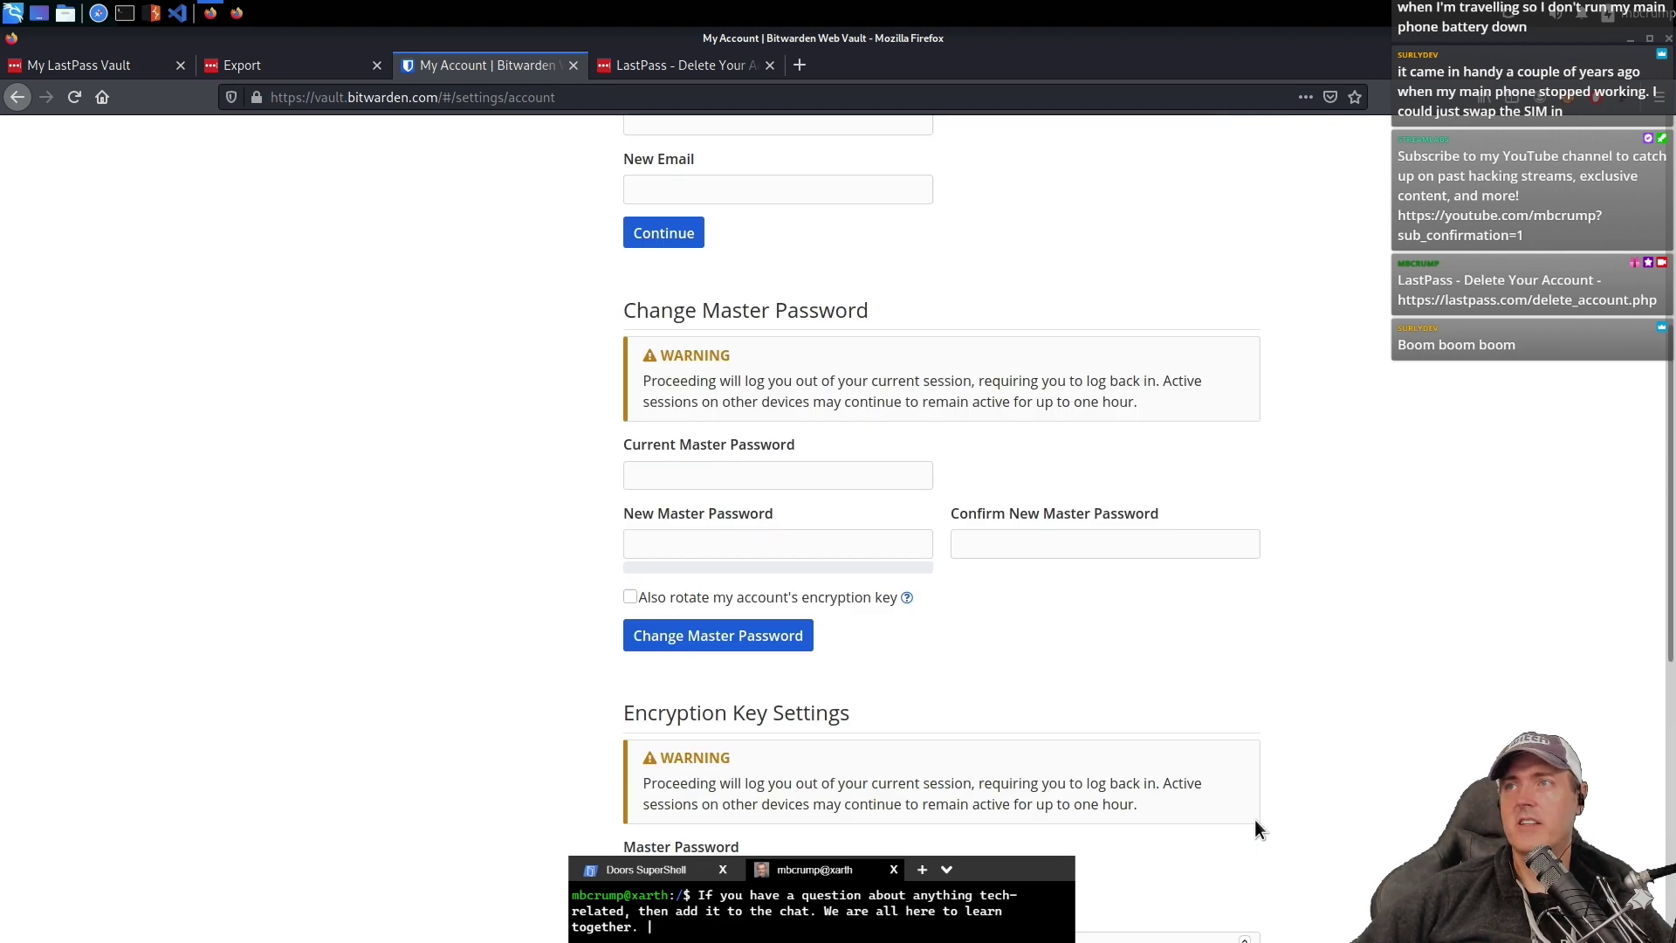
pyautogui.scroll(4, 1254, 818)
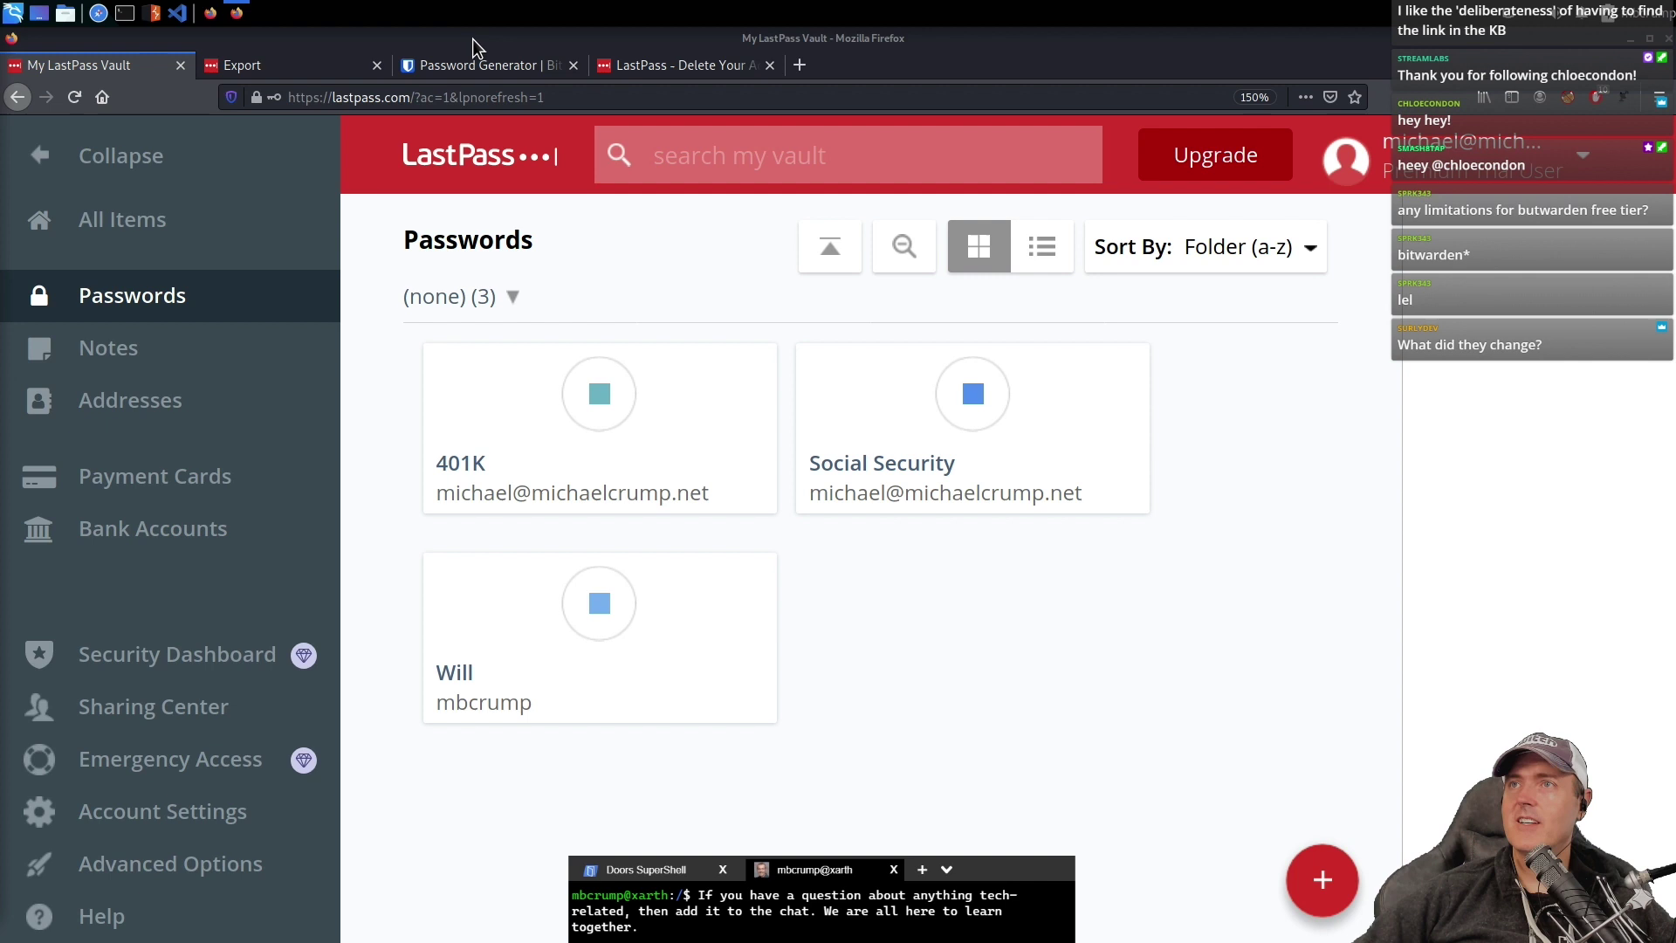
# - Open Bitwarden's Get the Apps page and highlight the command-line tools description
pyautogui.click(478, 67)
pyautogui.click(1230, 144)
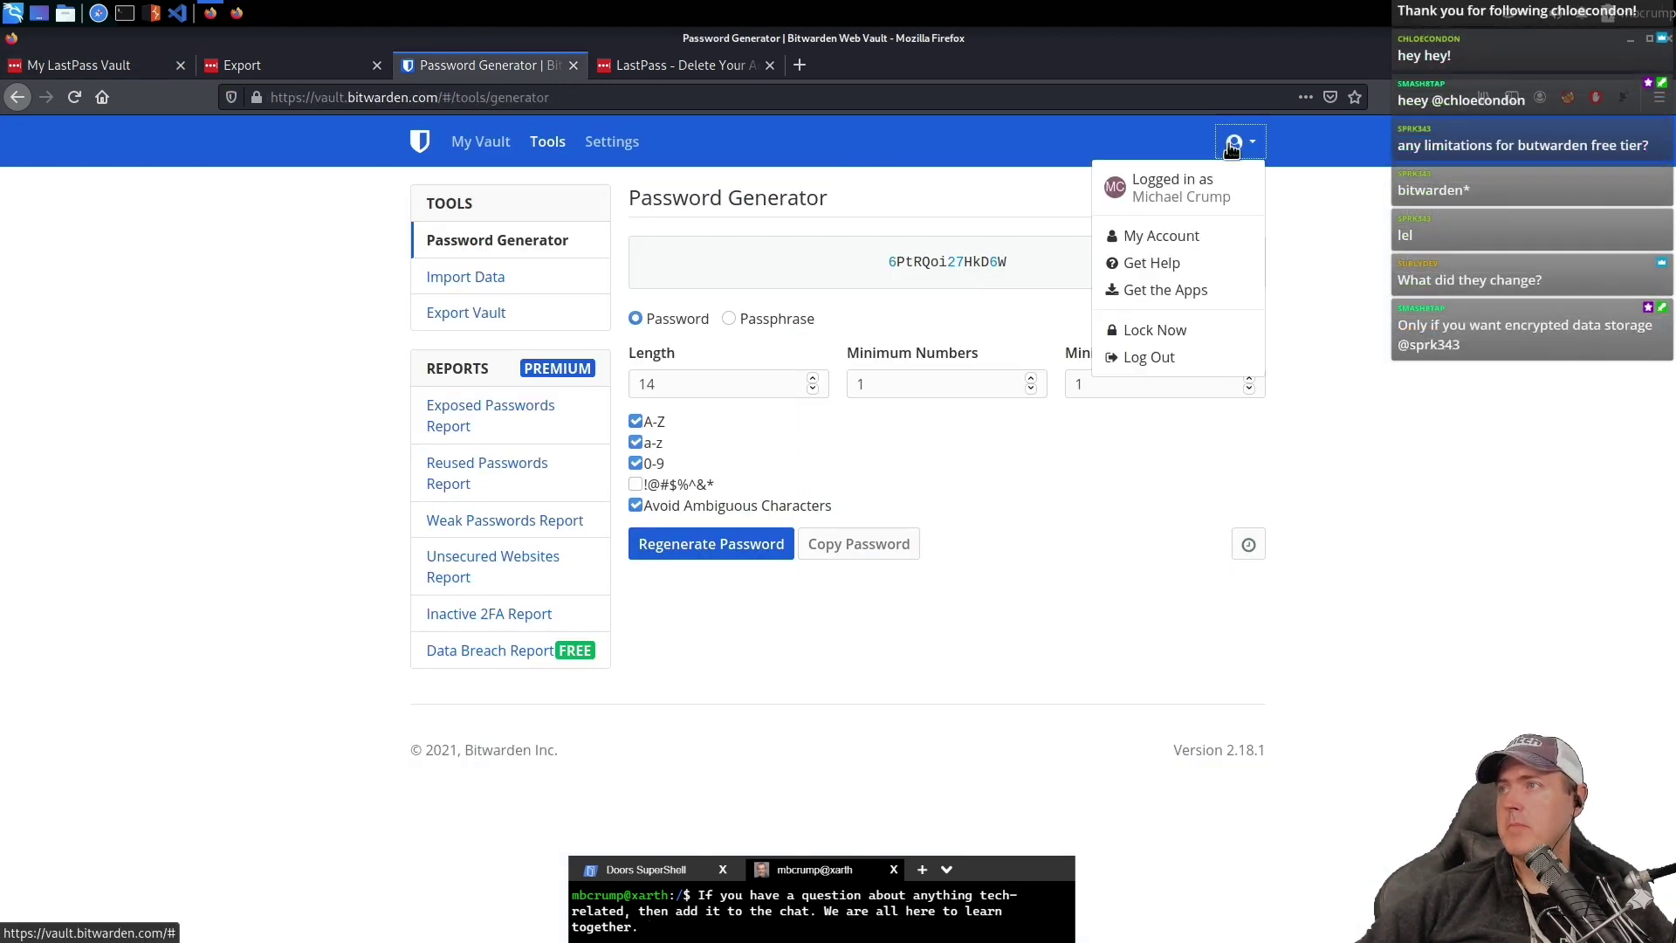
pyautogui.click(1167, 290)
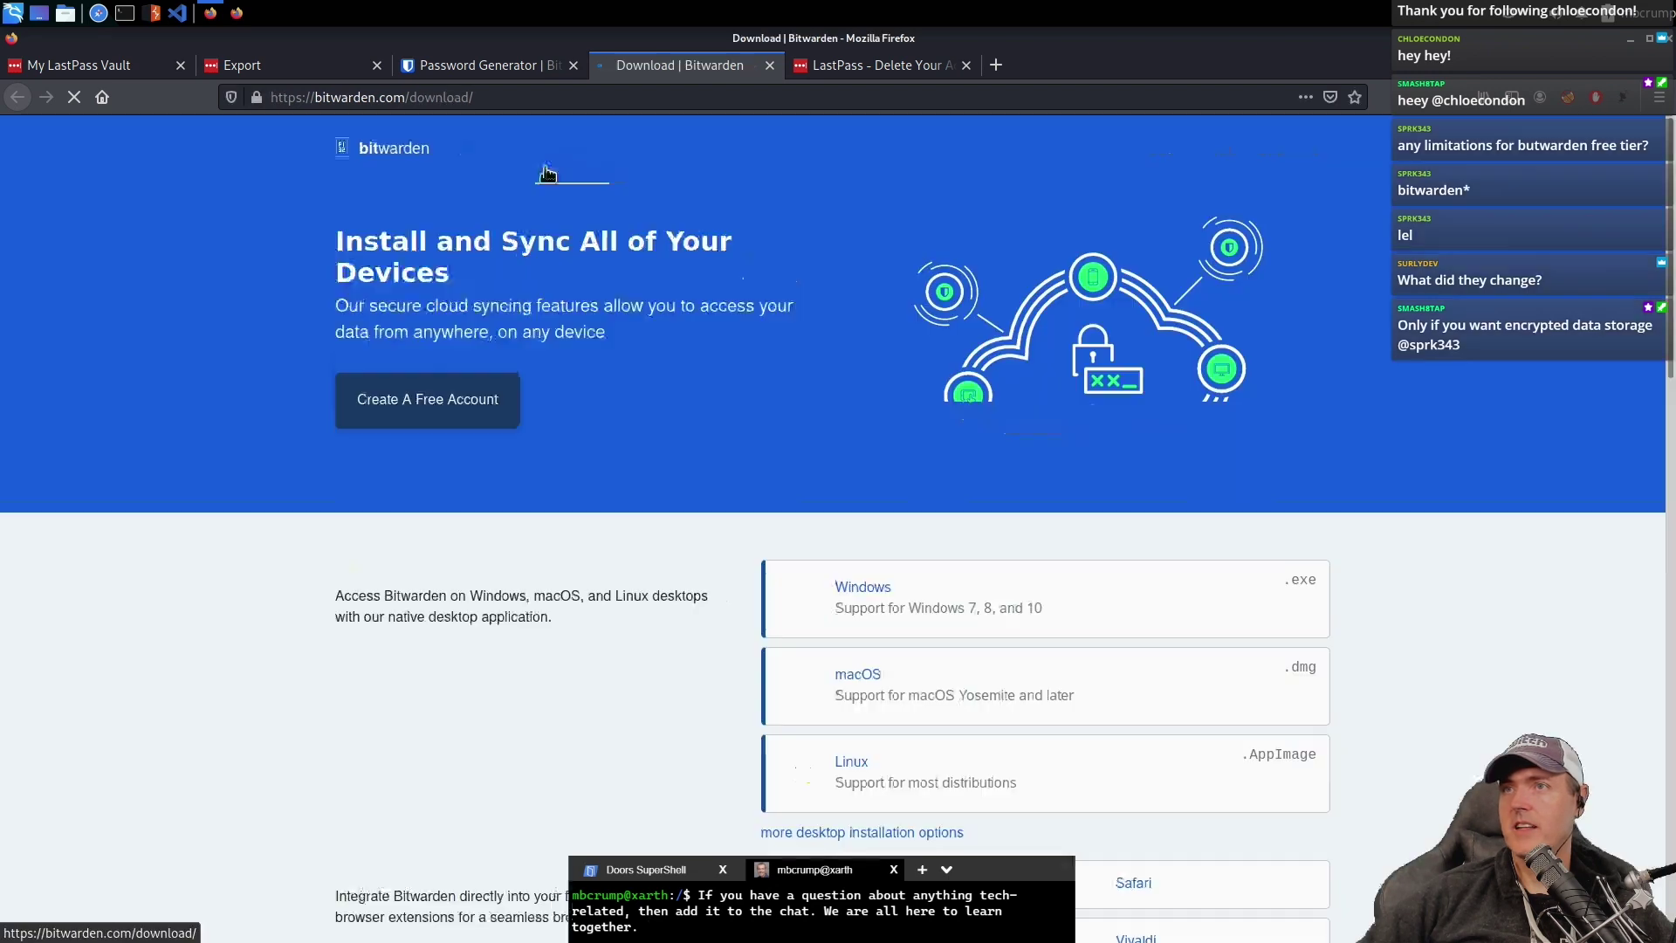
pyautogui.scroll(-2, 410, 509)
pyautogui.scroll(-2, 659, 401)
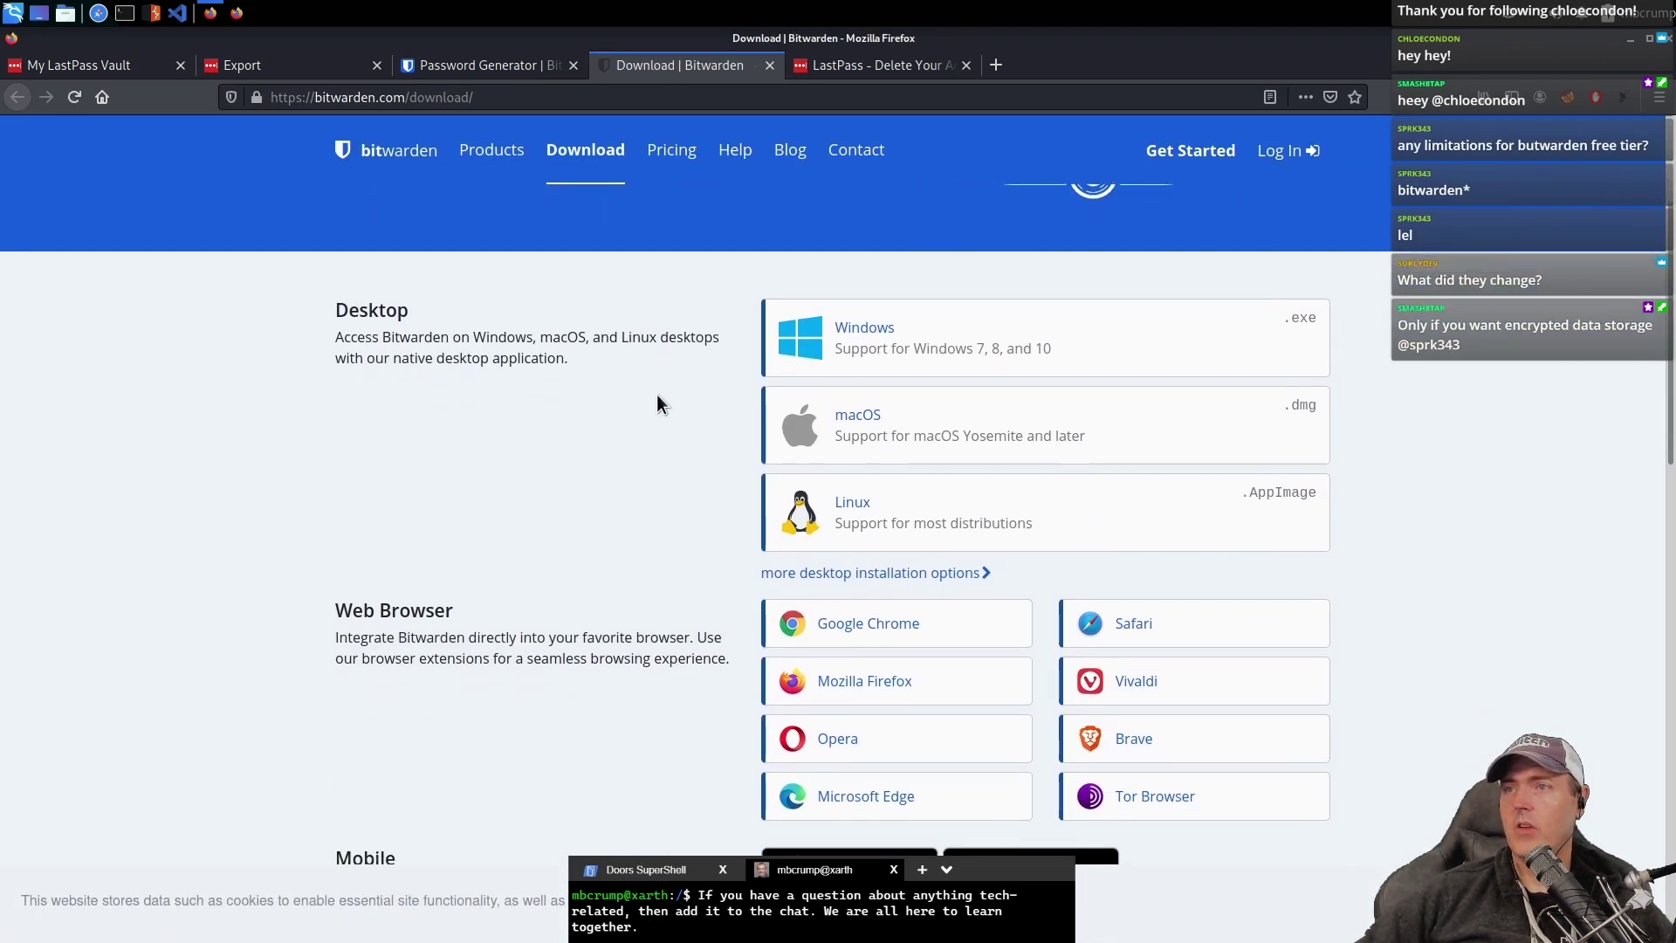
pyautogui.scroll(-2, 947, 419)
pyautogui.scroll(-1, 853, 537)
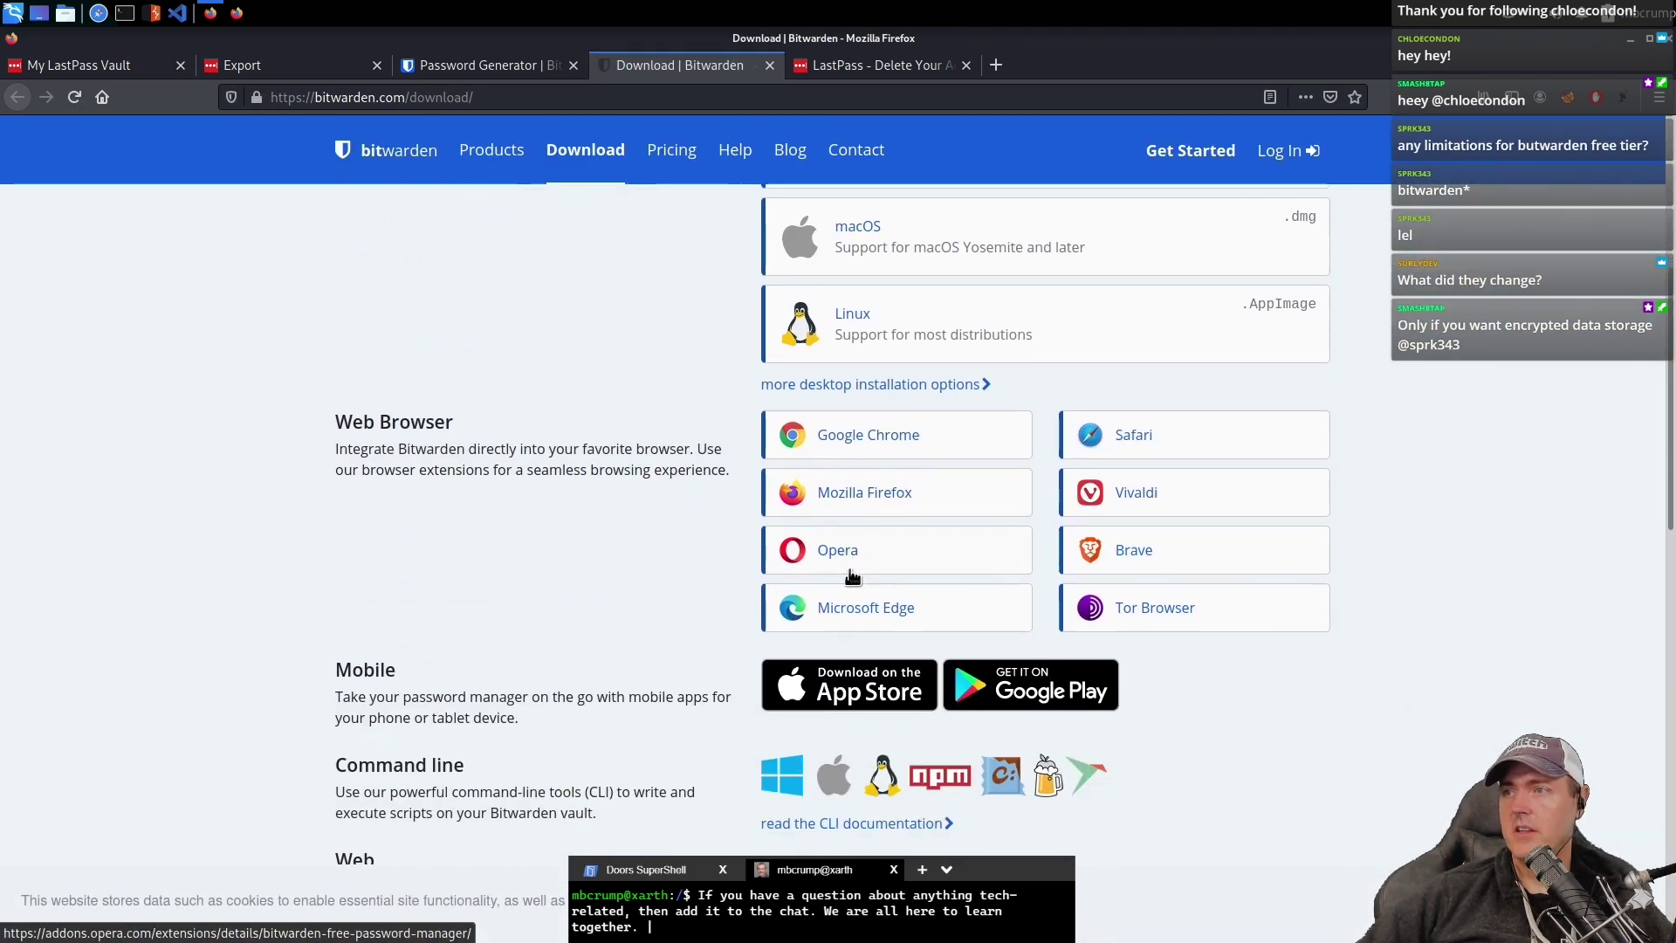
pyautogui.scroll(-2, 852, 577)
pyautogui.scroll(-2, 391, 643)
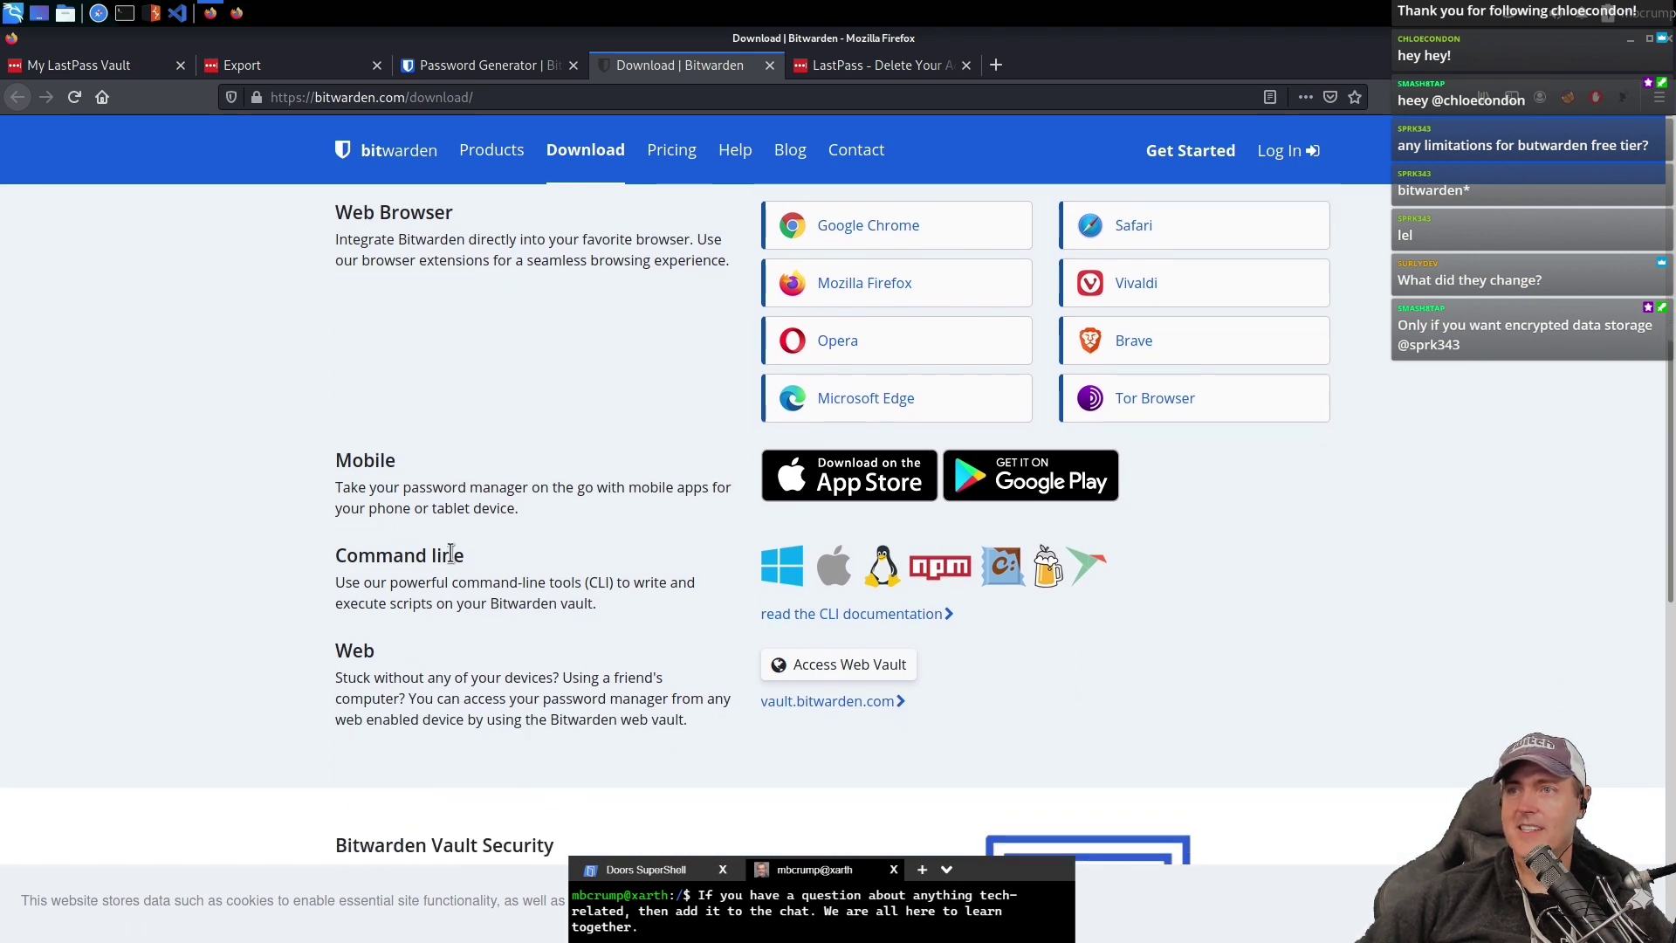
pyautogui.moveTo(363, 584); pyautogui.dragTo(656, 581)
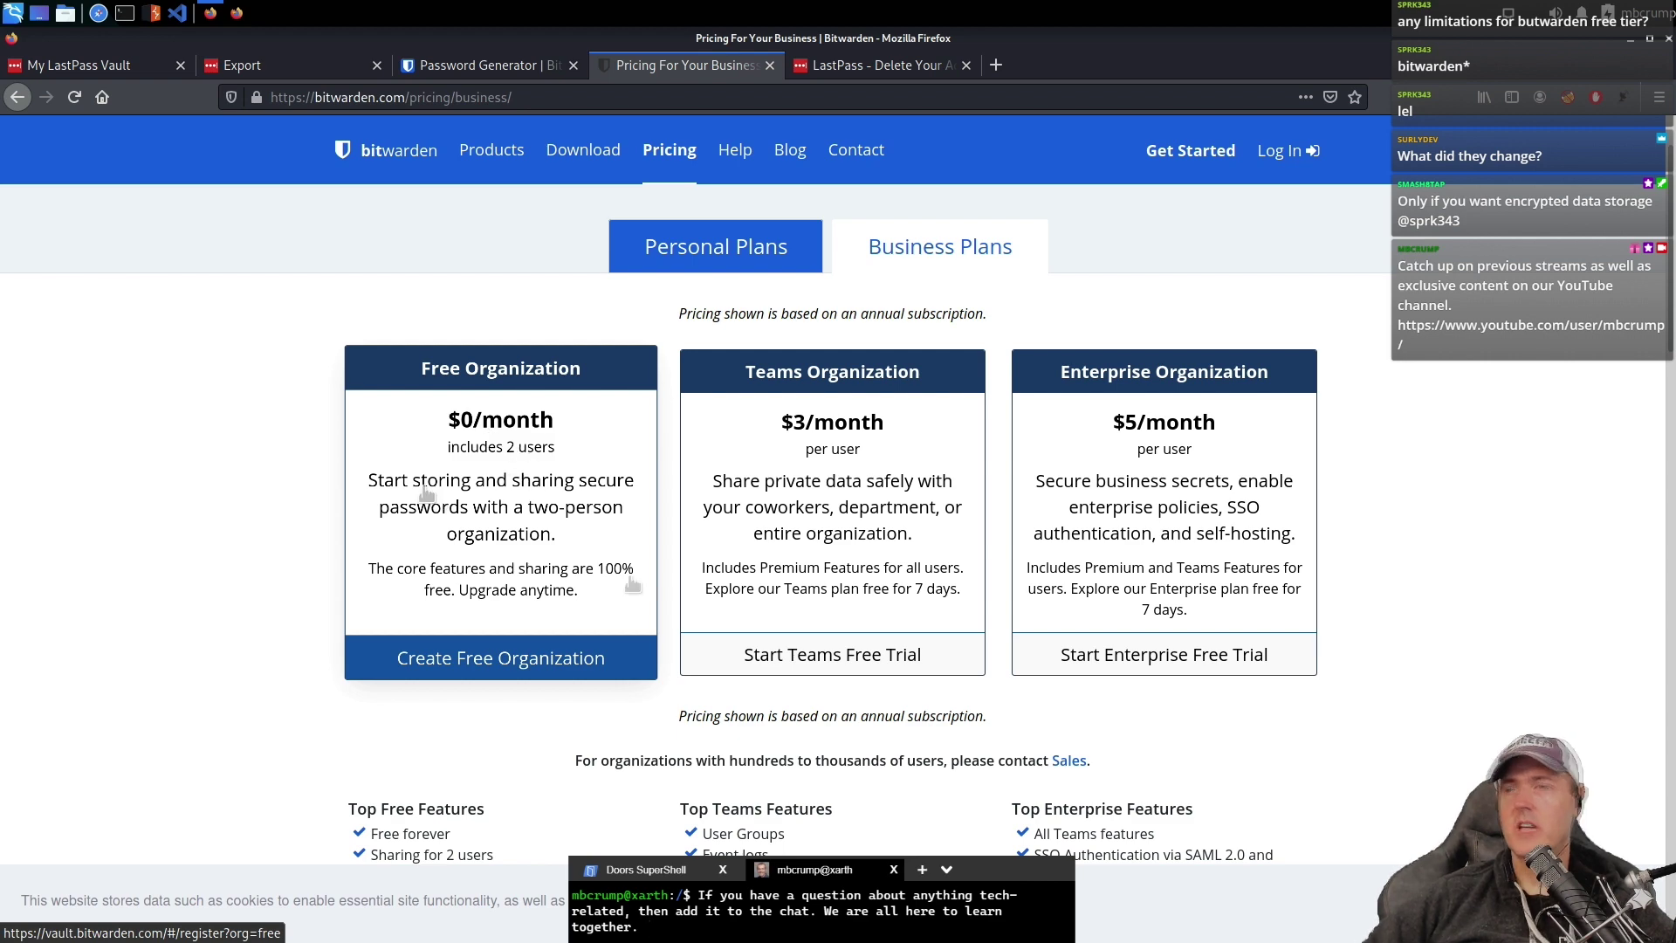
pyautogui.scroll(-2, 535, 702)
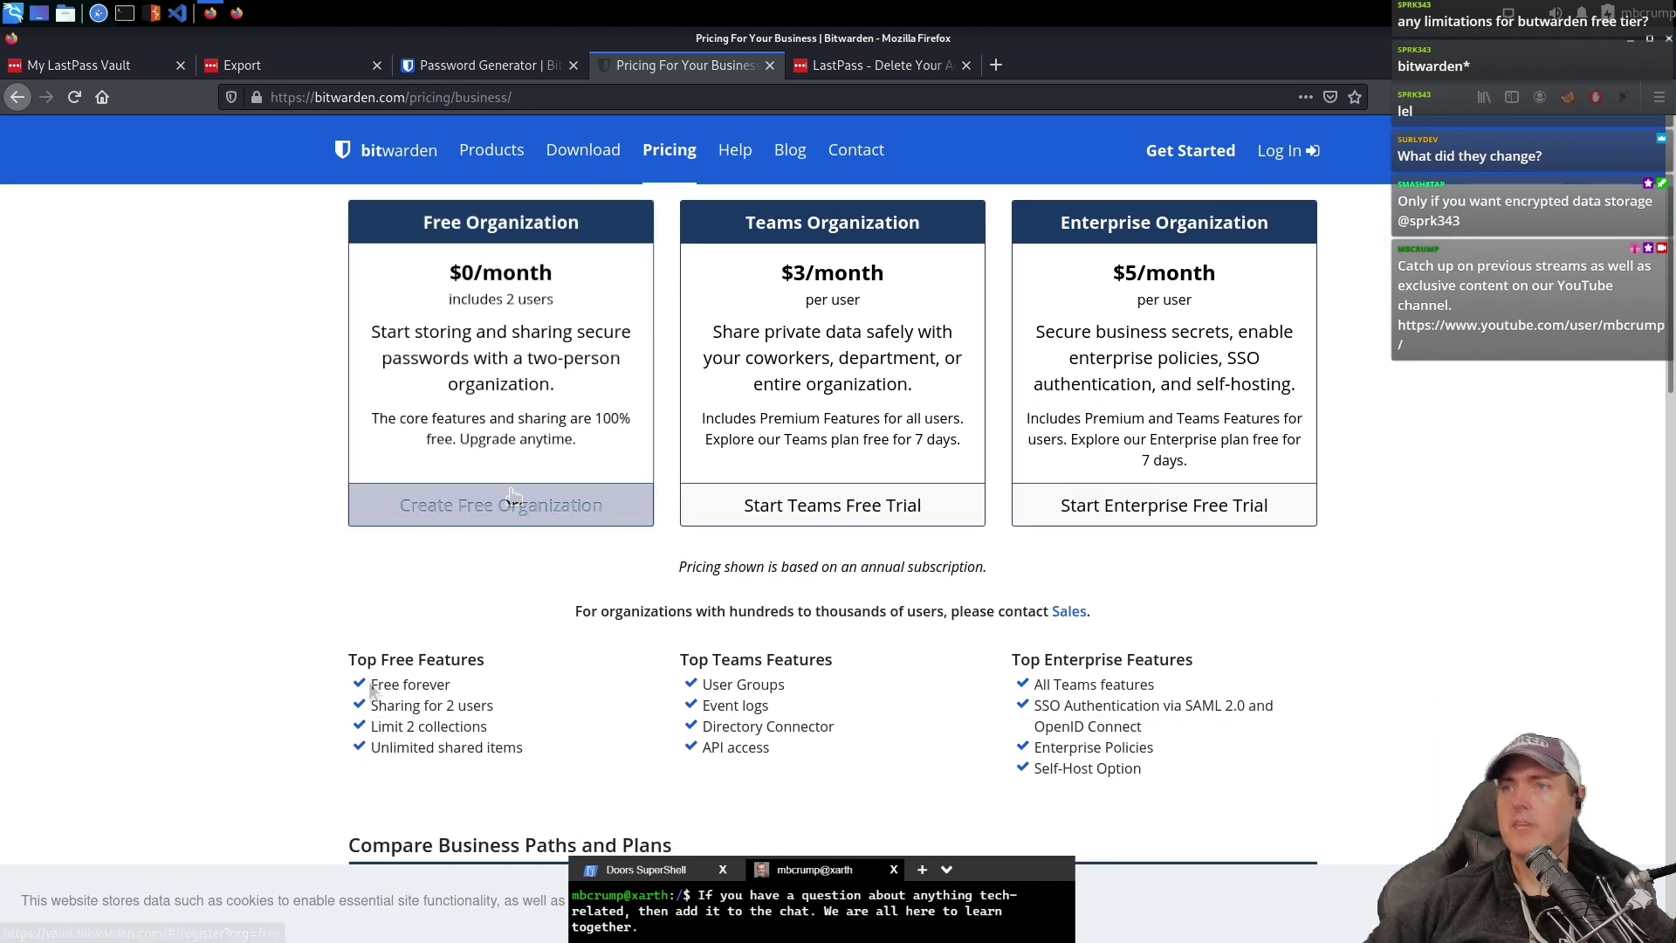
pyautogui.scroll(-5, 388, 691)
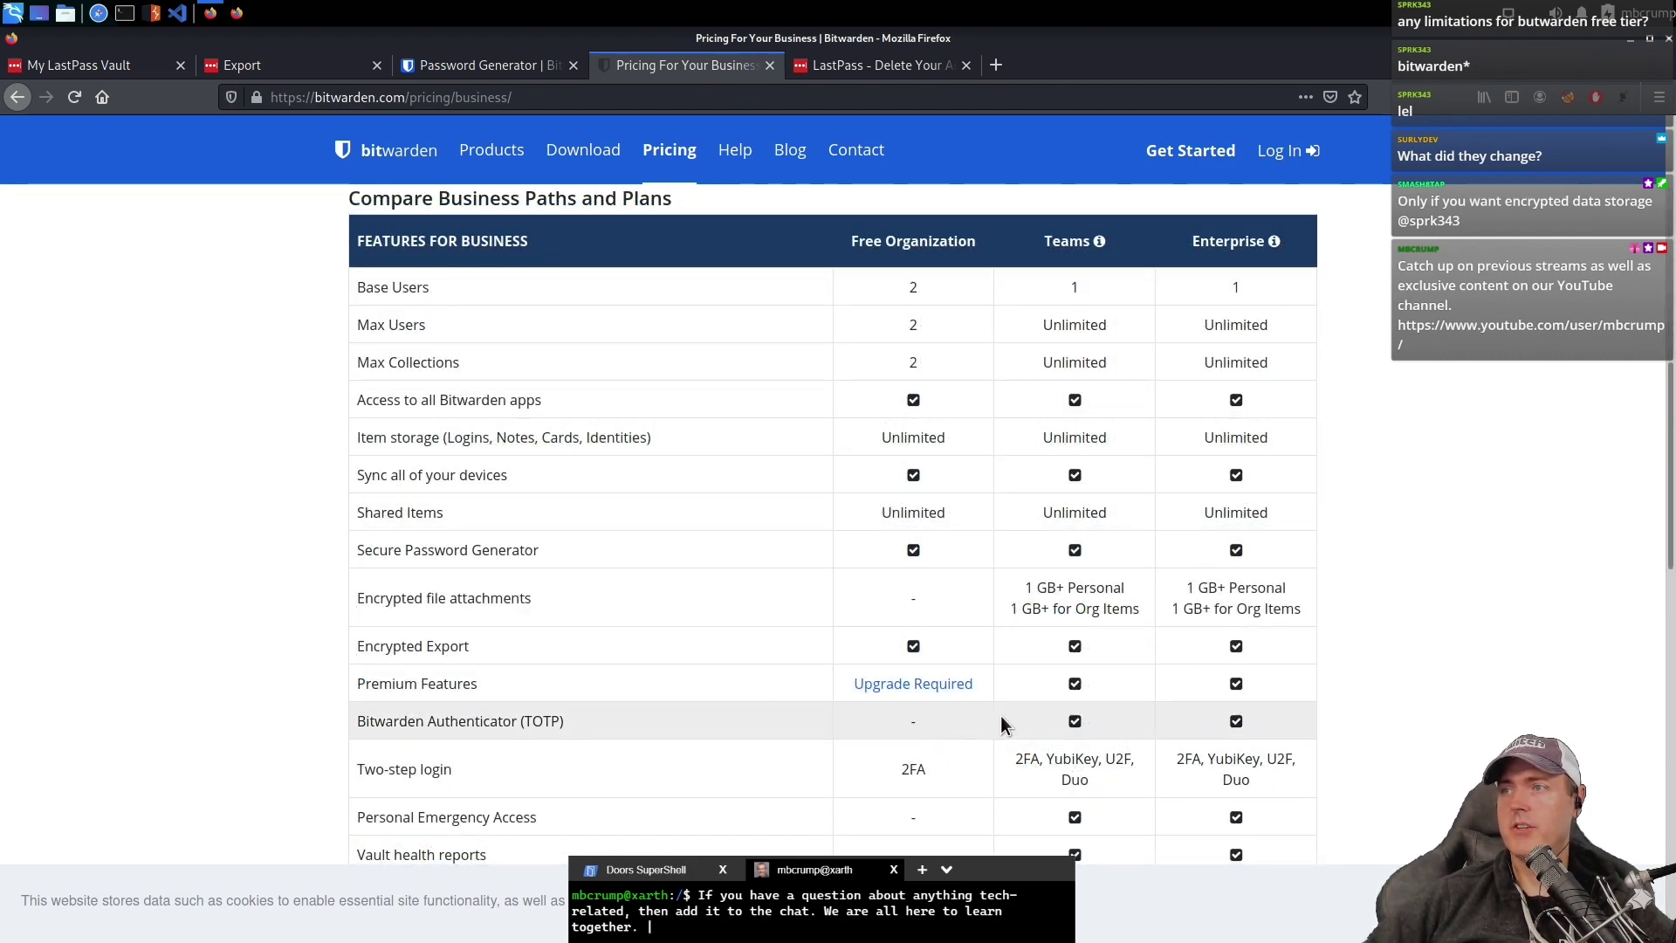
# - Return to the Bitwarden Open Source page and bring up github.com/bitwarden in a new tab
pyautogui.hotkey('ctrl', 'Tab')
pyautogui.hotkey('ctrl', 'shift', 't')
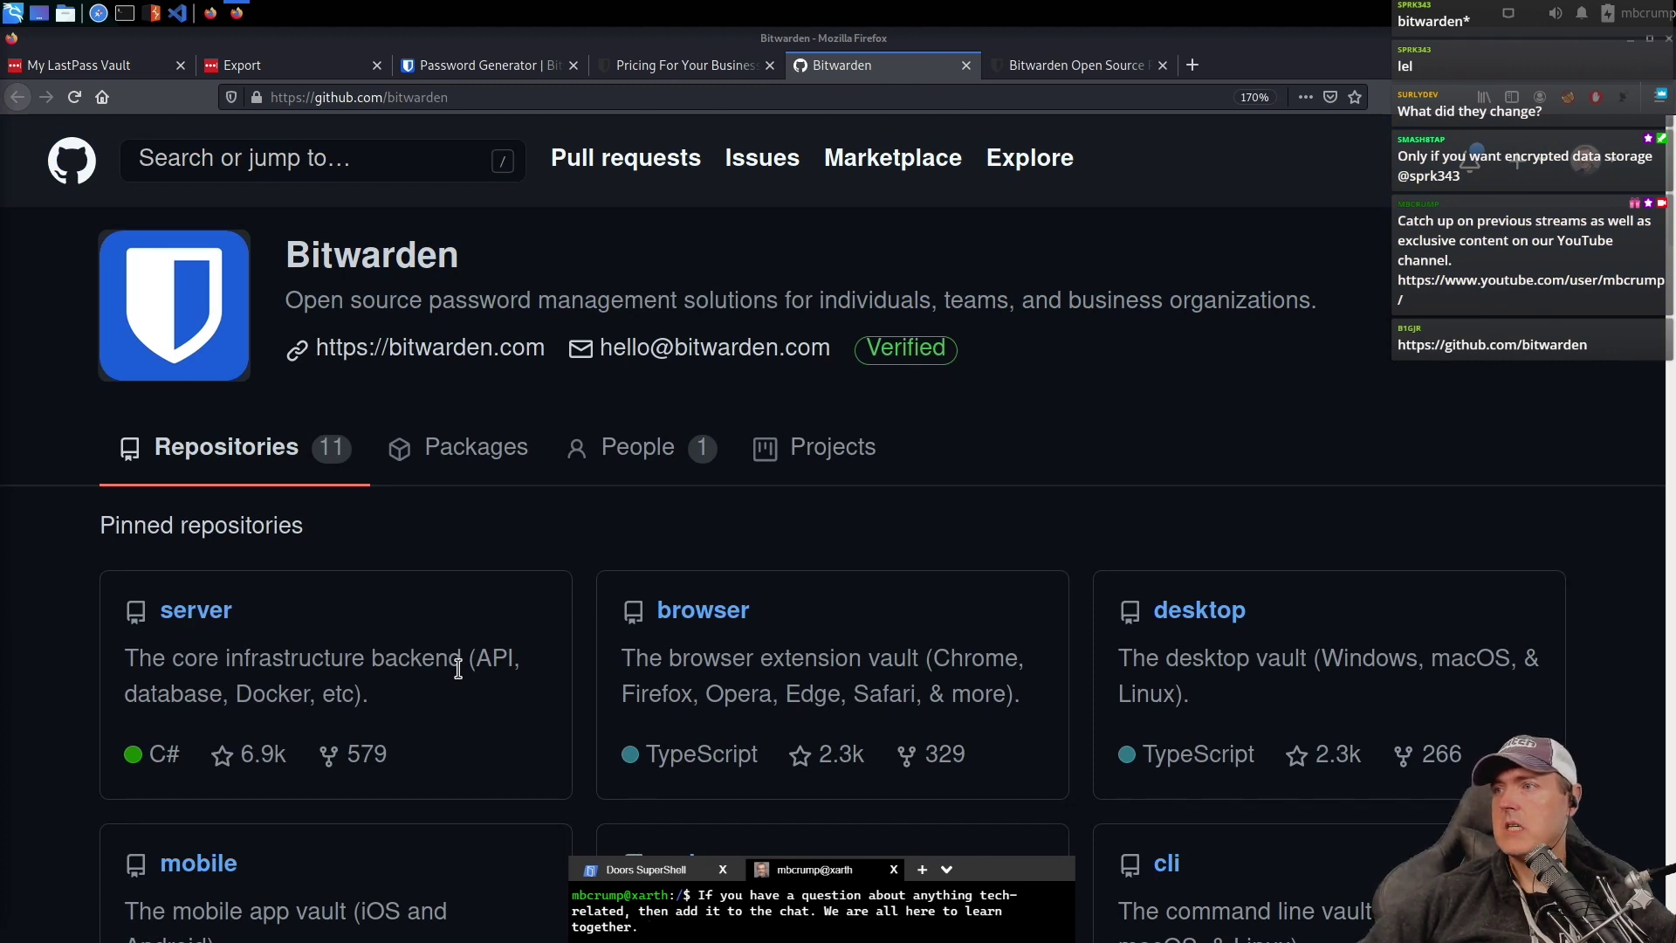
pyautogui.scroll(-2, 445, 704)
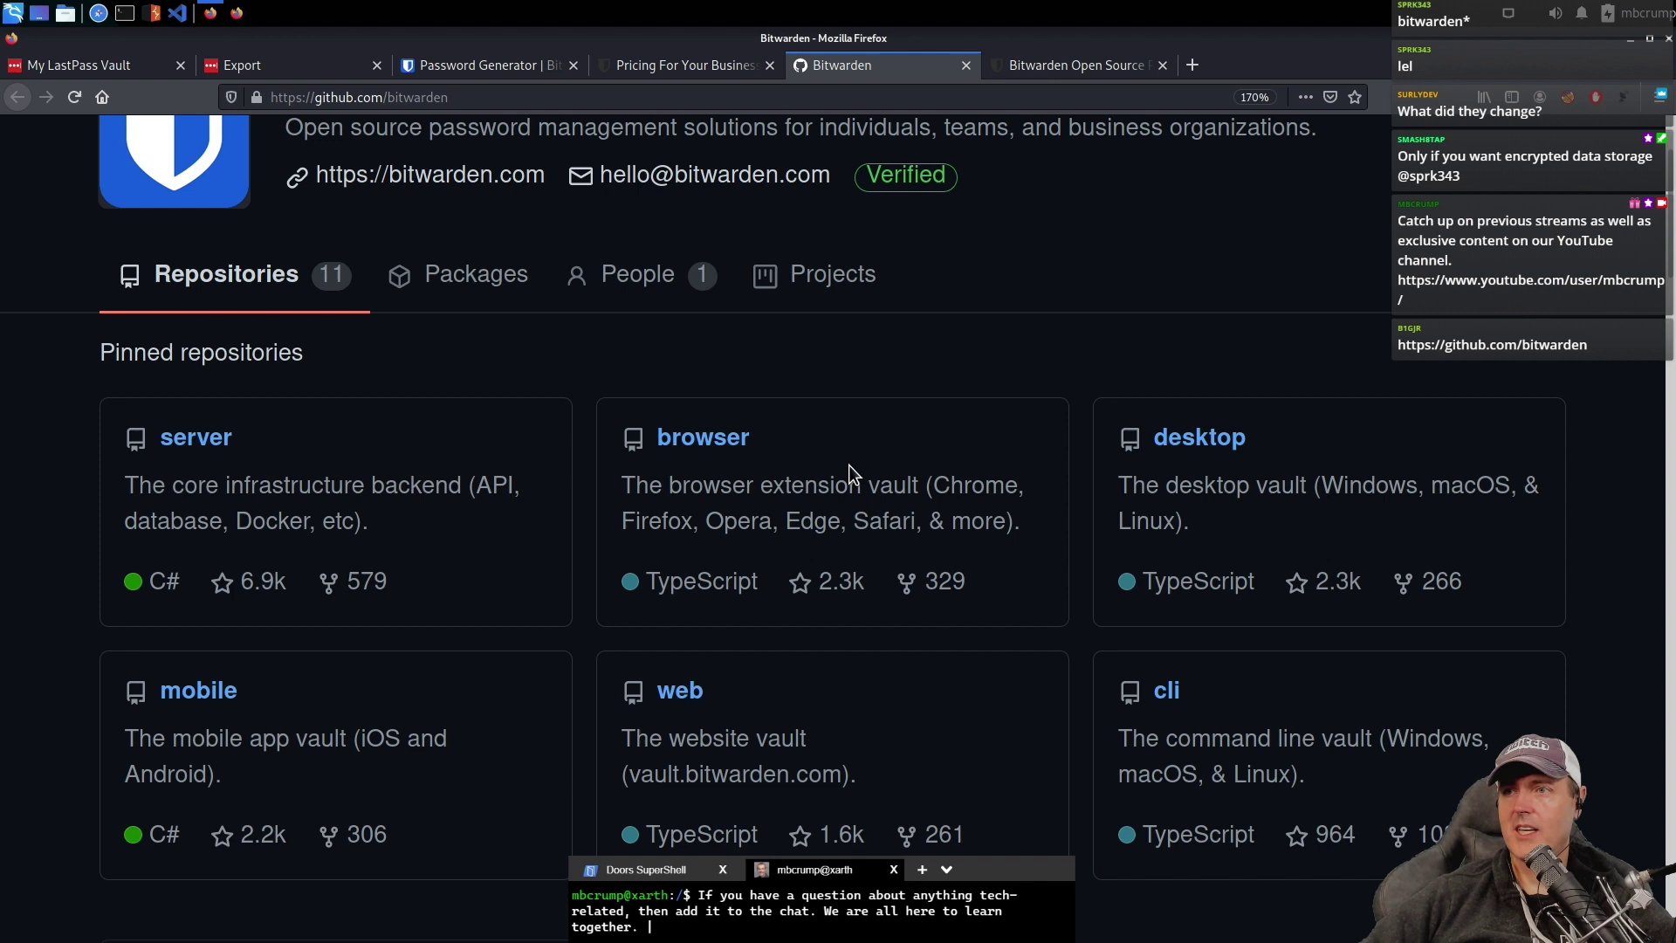
pyautogui.scroll(-1, 738, 645)
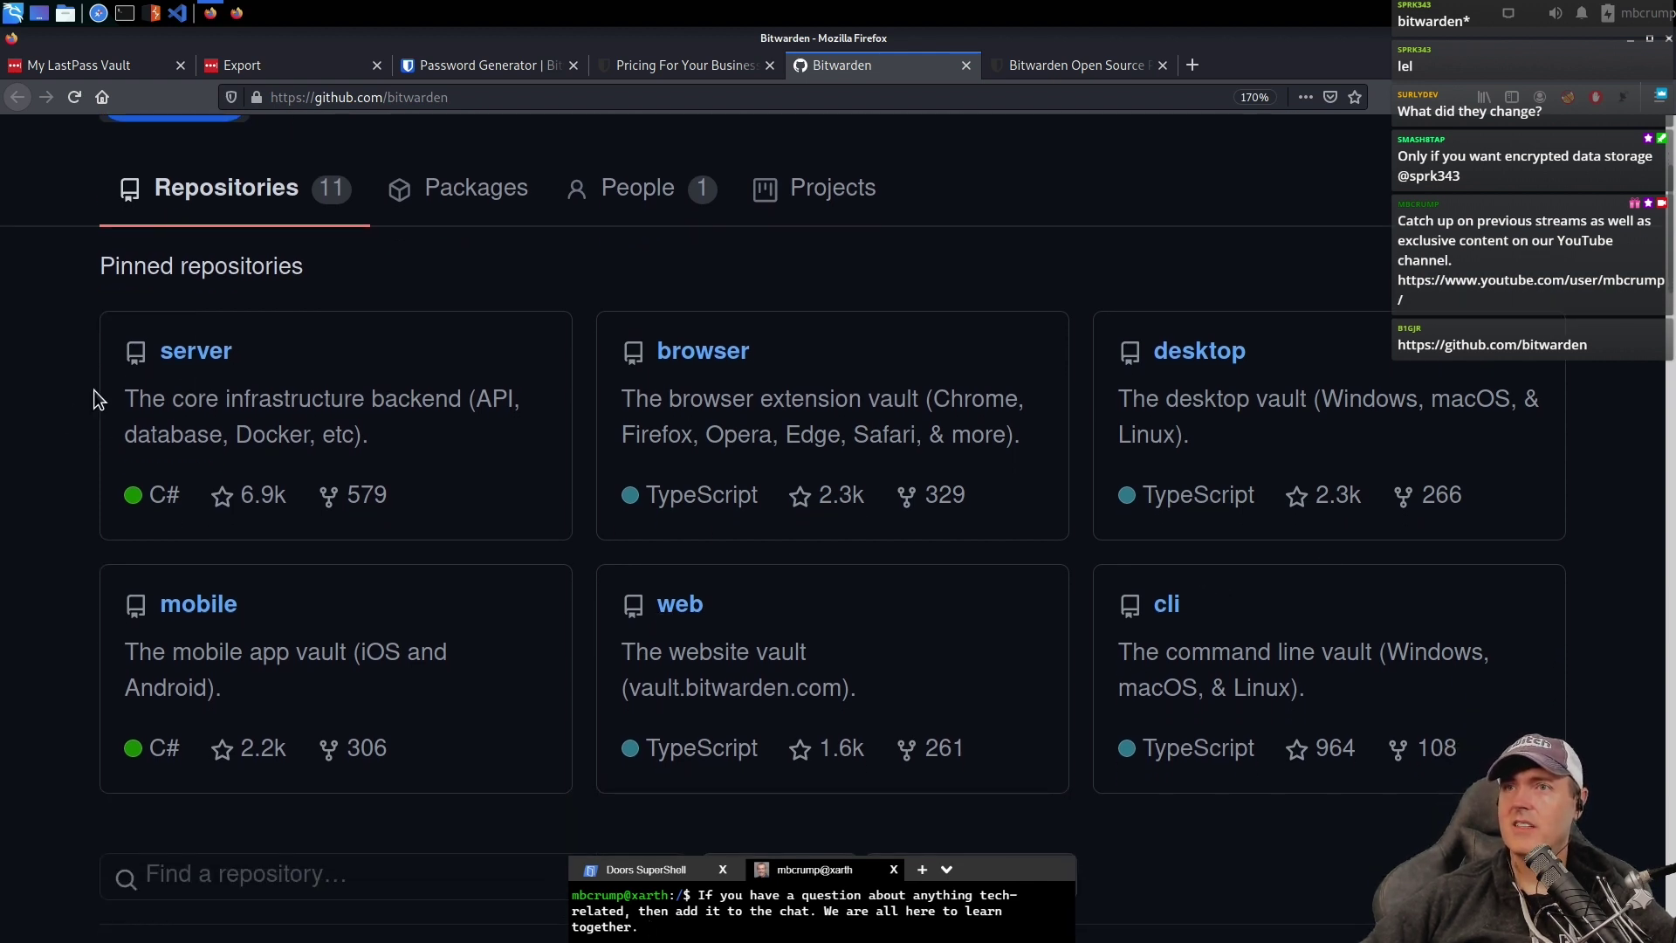
# - Go into the pinned bitwarden/server repository to read its README
pyautogui.click(179, 356)
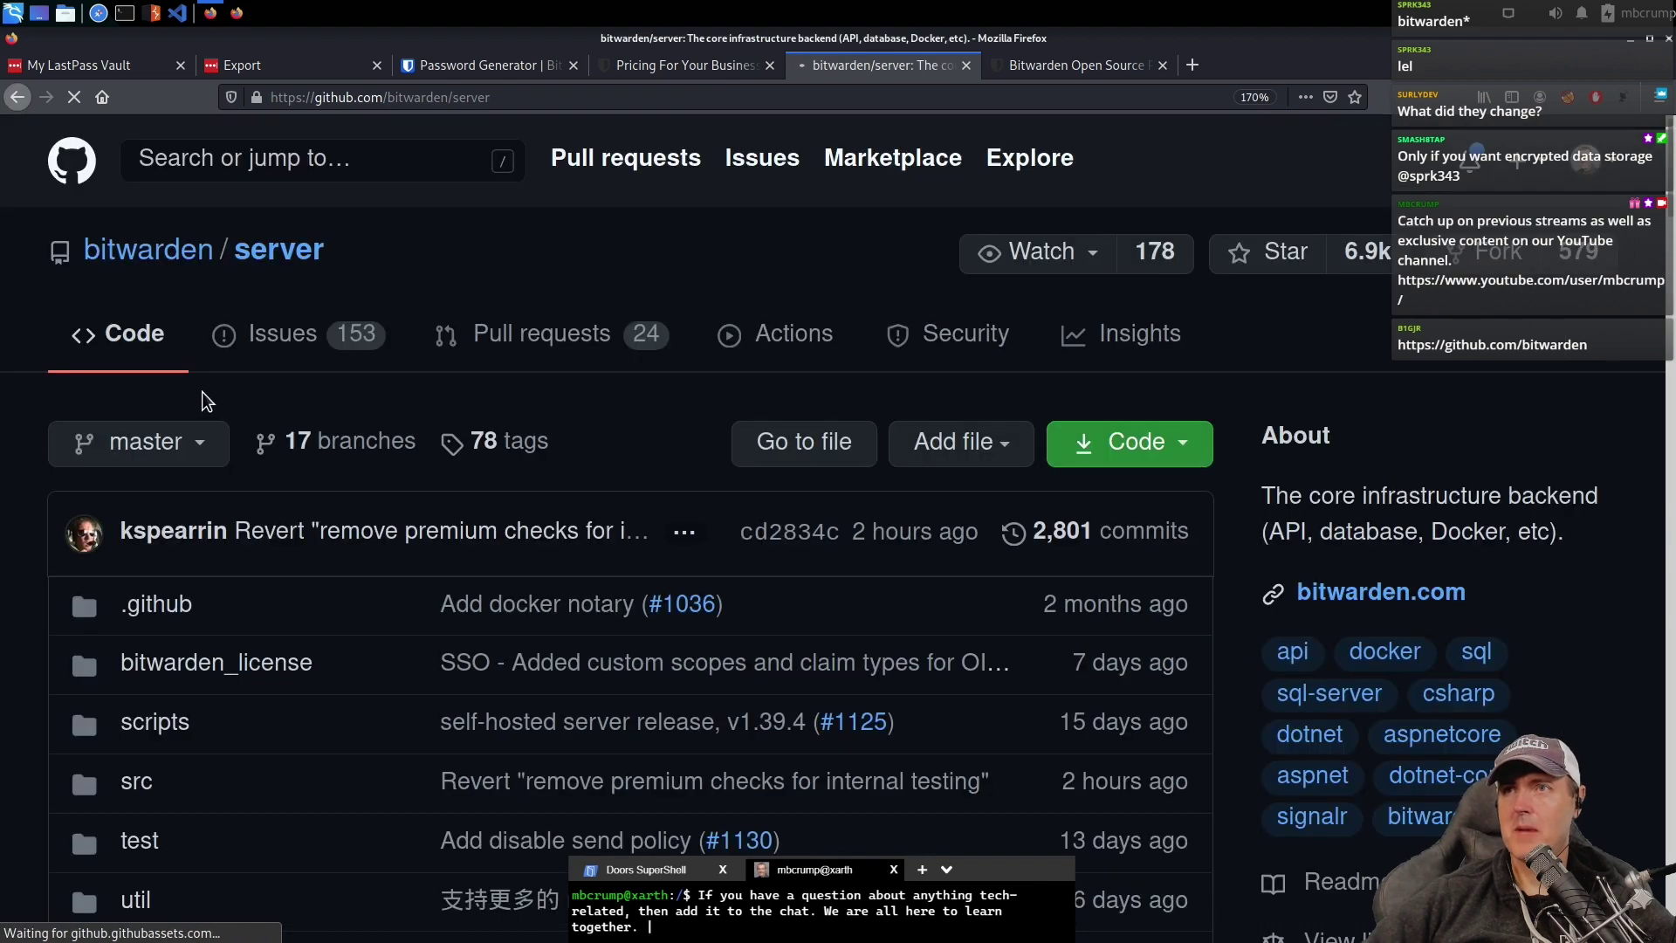
pyautogui.scroll(-1, 327, 674)
pyautogui.scroll(-2, 332, 672)
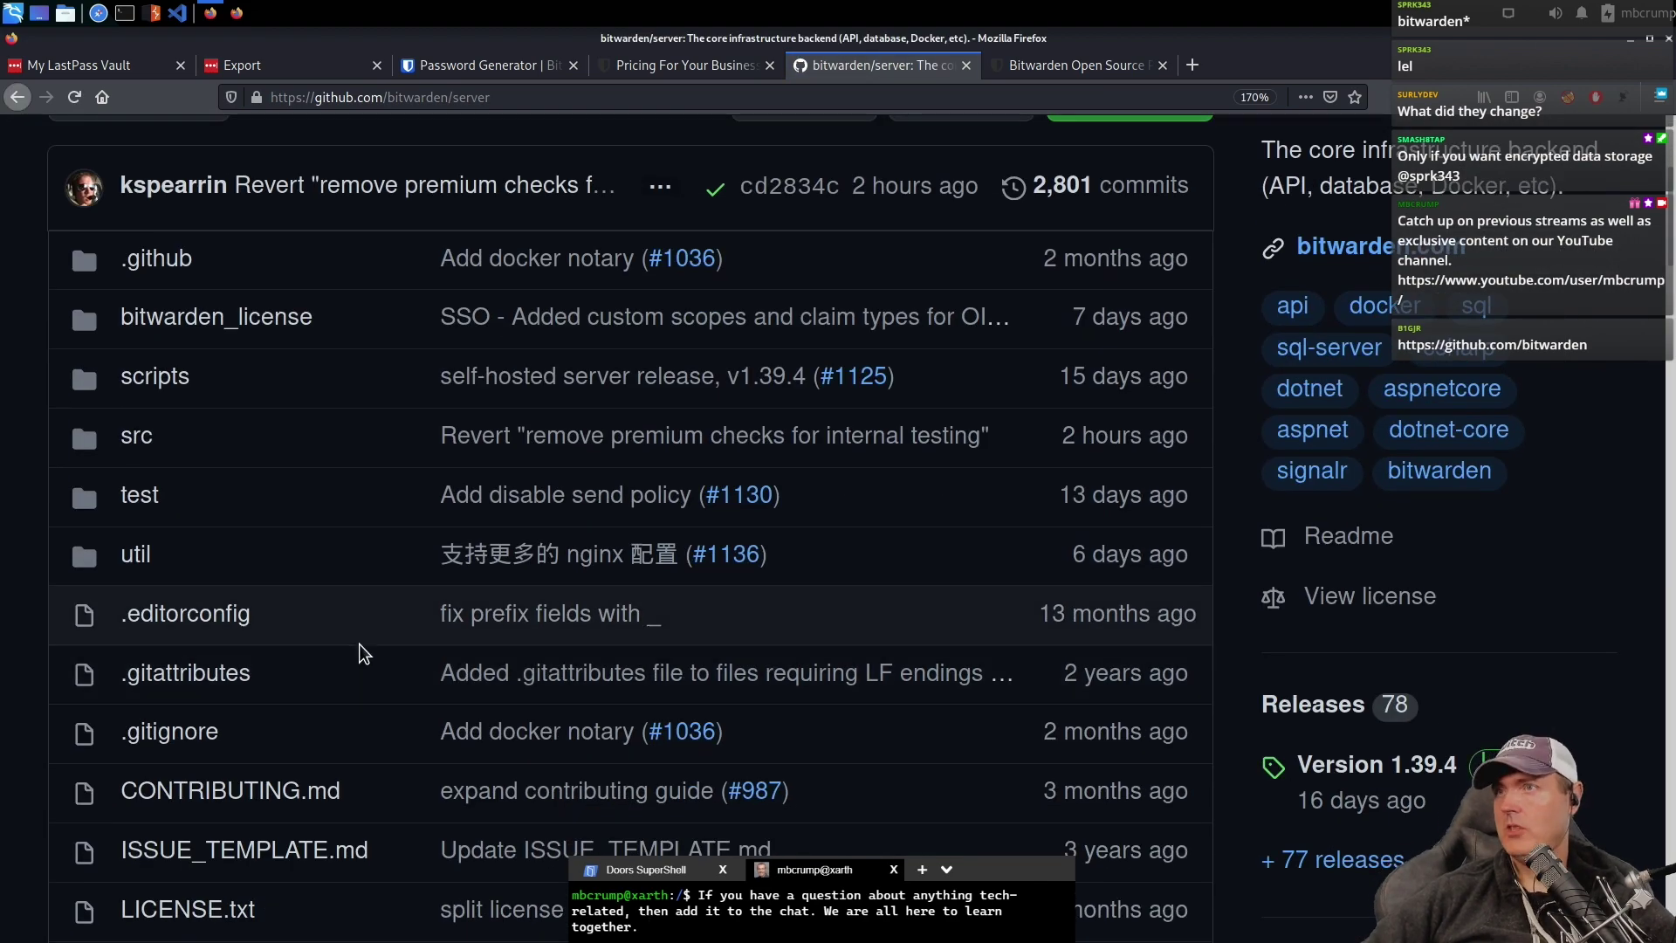
pyautogui.scroll(-2, 354, 629)
pyautogui.scroll(-5, 363, 644)
pyautogui.scroll(-4, 371, 638)
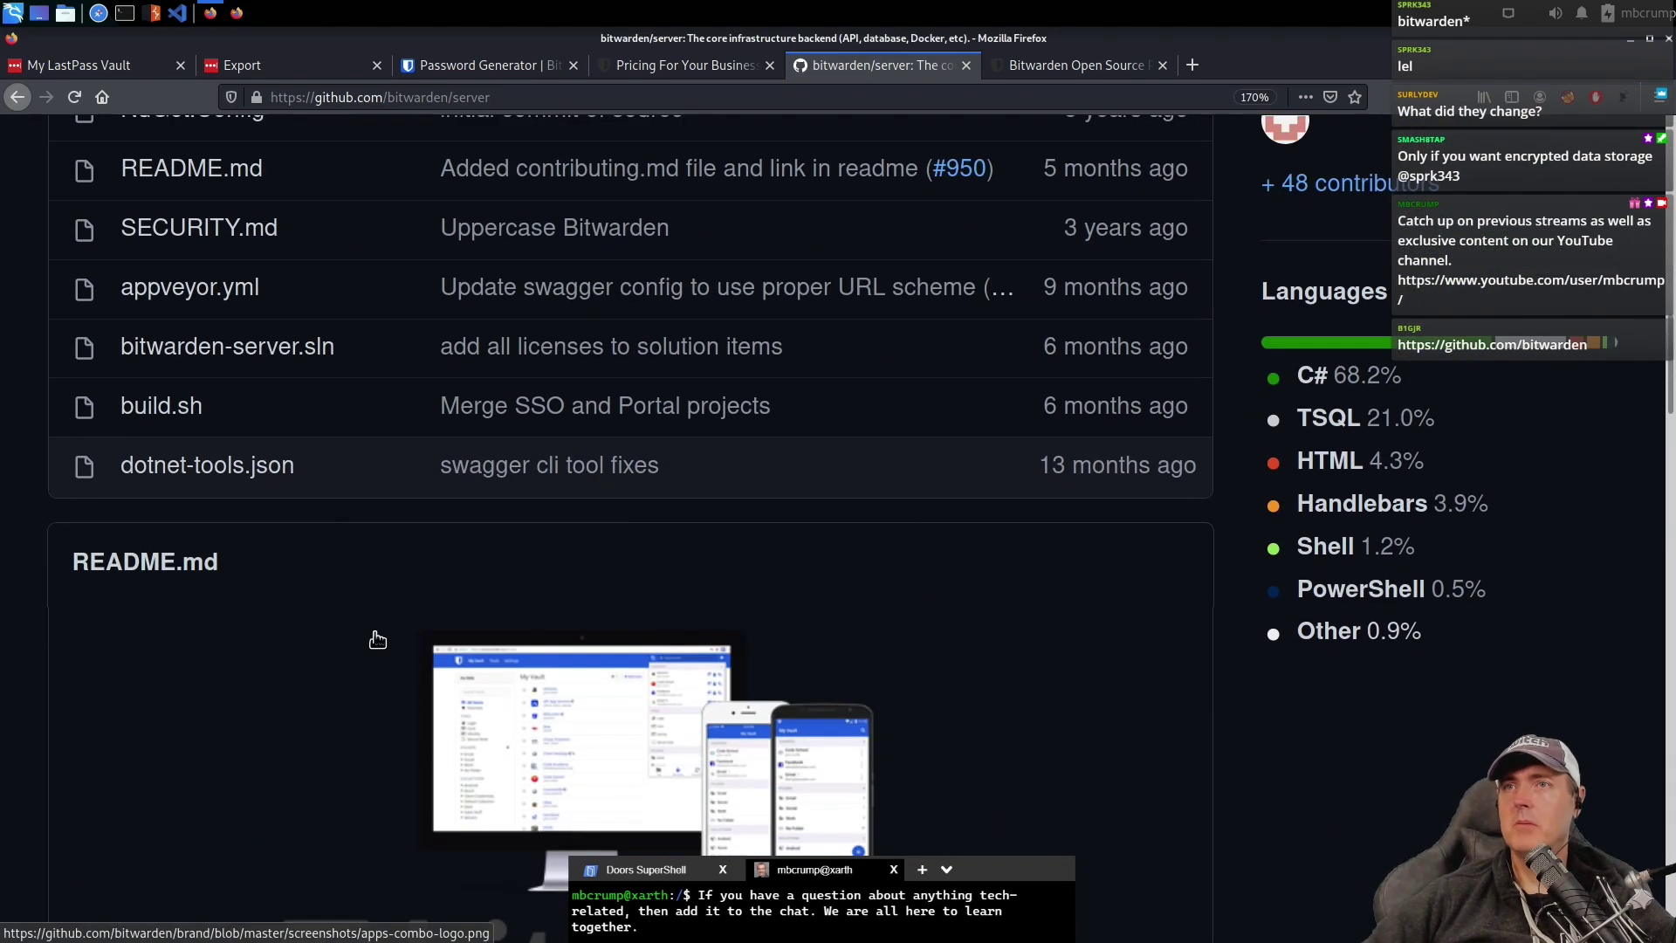
pyautogui.scroll(-3, 378, 628)
pyautogui.scroll(-1, 377, 637)
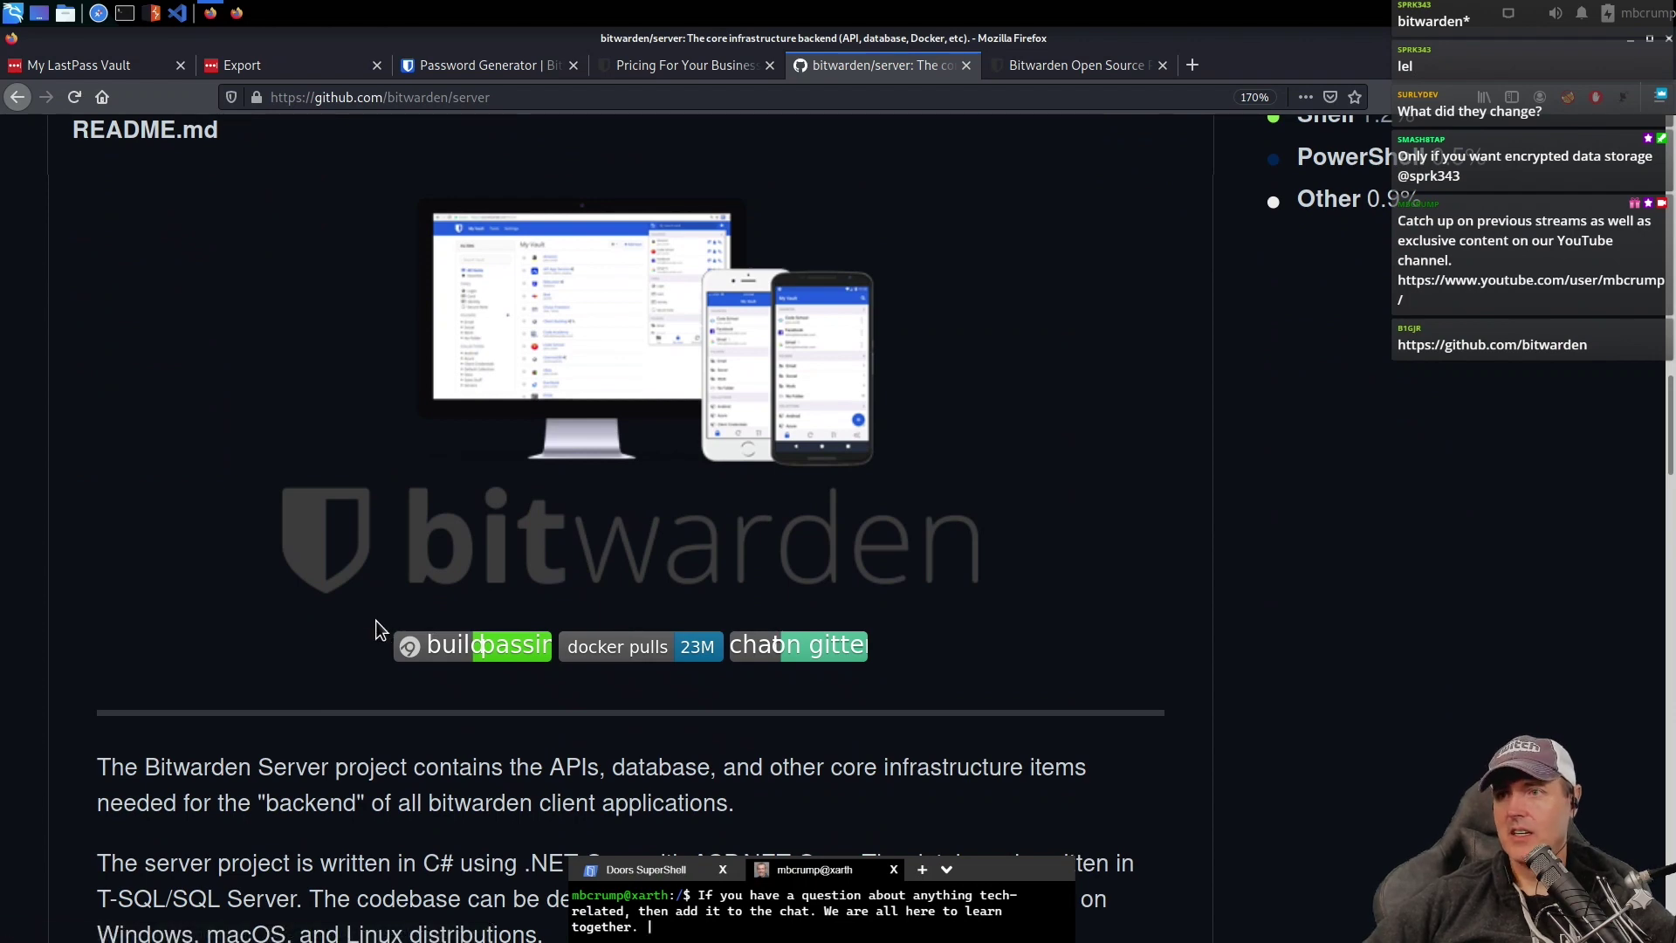
pyautogui.scroll(-1, 358, 610)
pyautogui.scroll(-3, 361, 617)
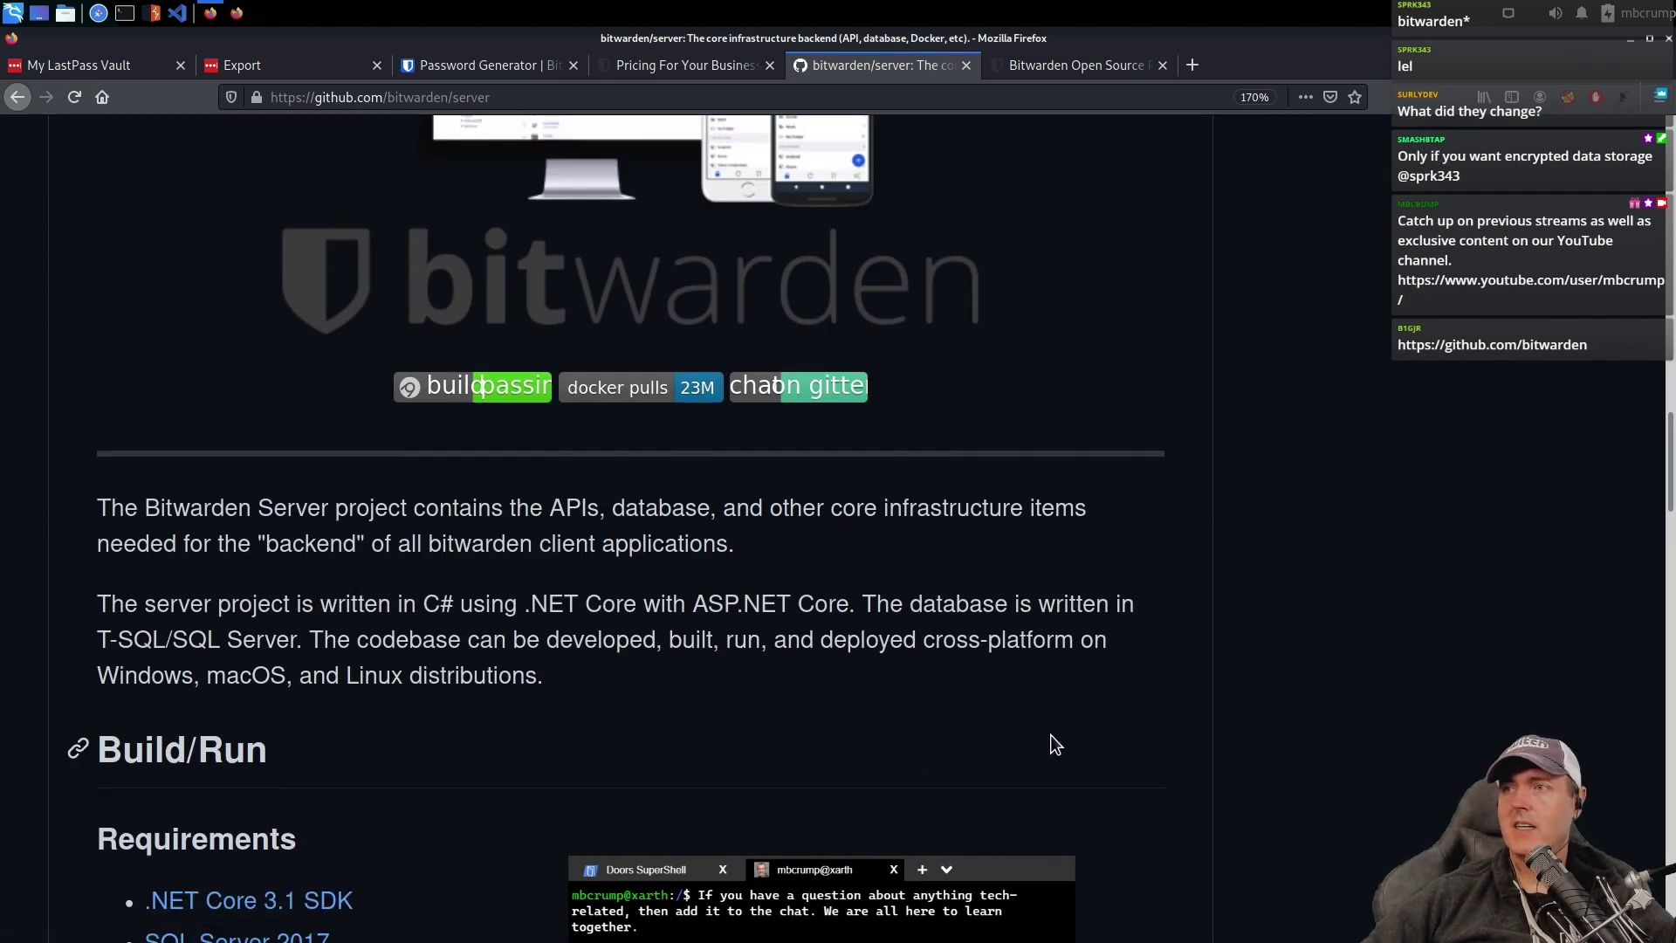
pyautogui.scroll(-3, 770, 770)
pyautogui.scroll(-5, 770, 824)
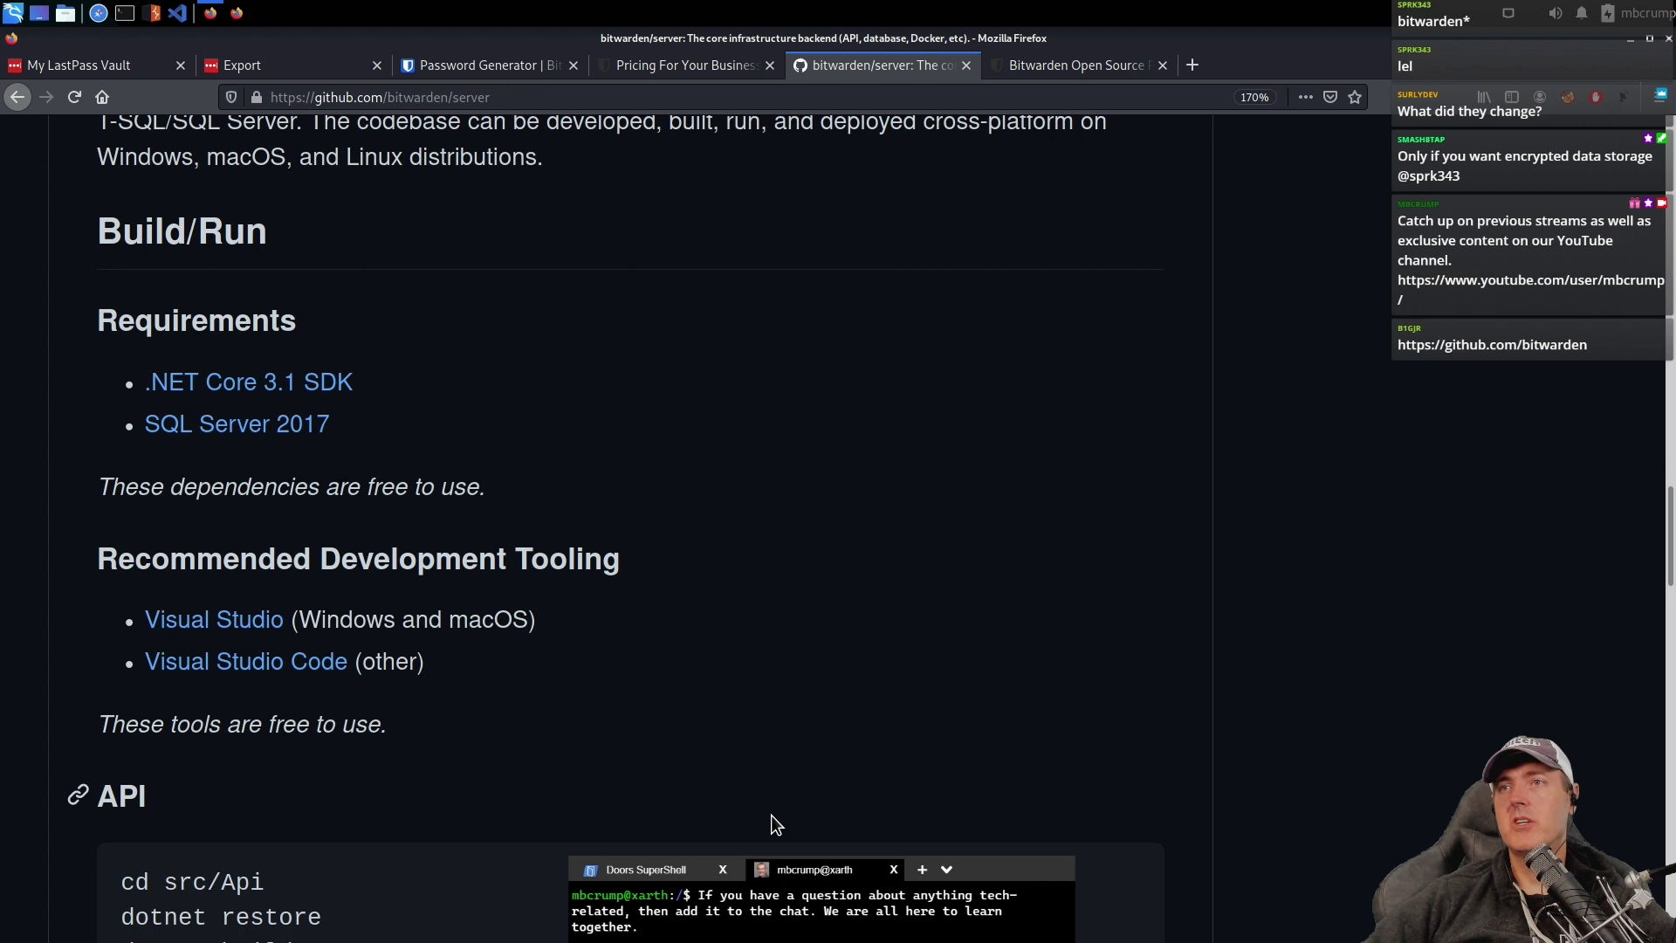
pyautogui.scroll(-1, 783, 792)
pyautogui.scroll(-4, 681, 720)
pyautogui.scroll(4, 433, 525)
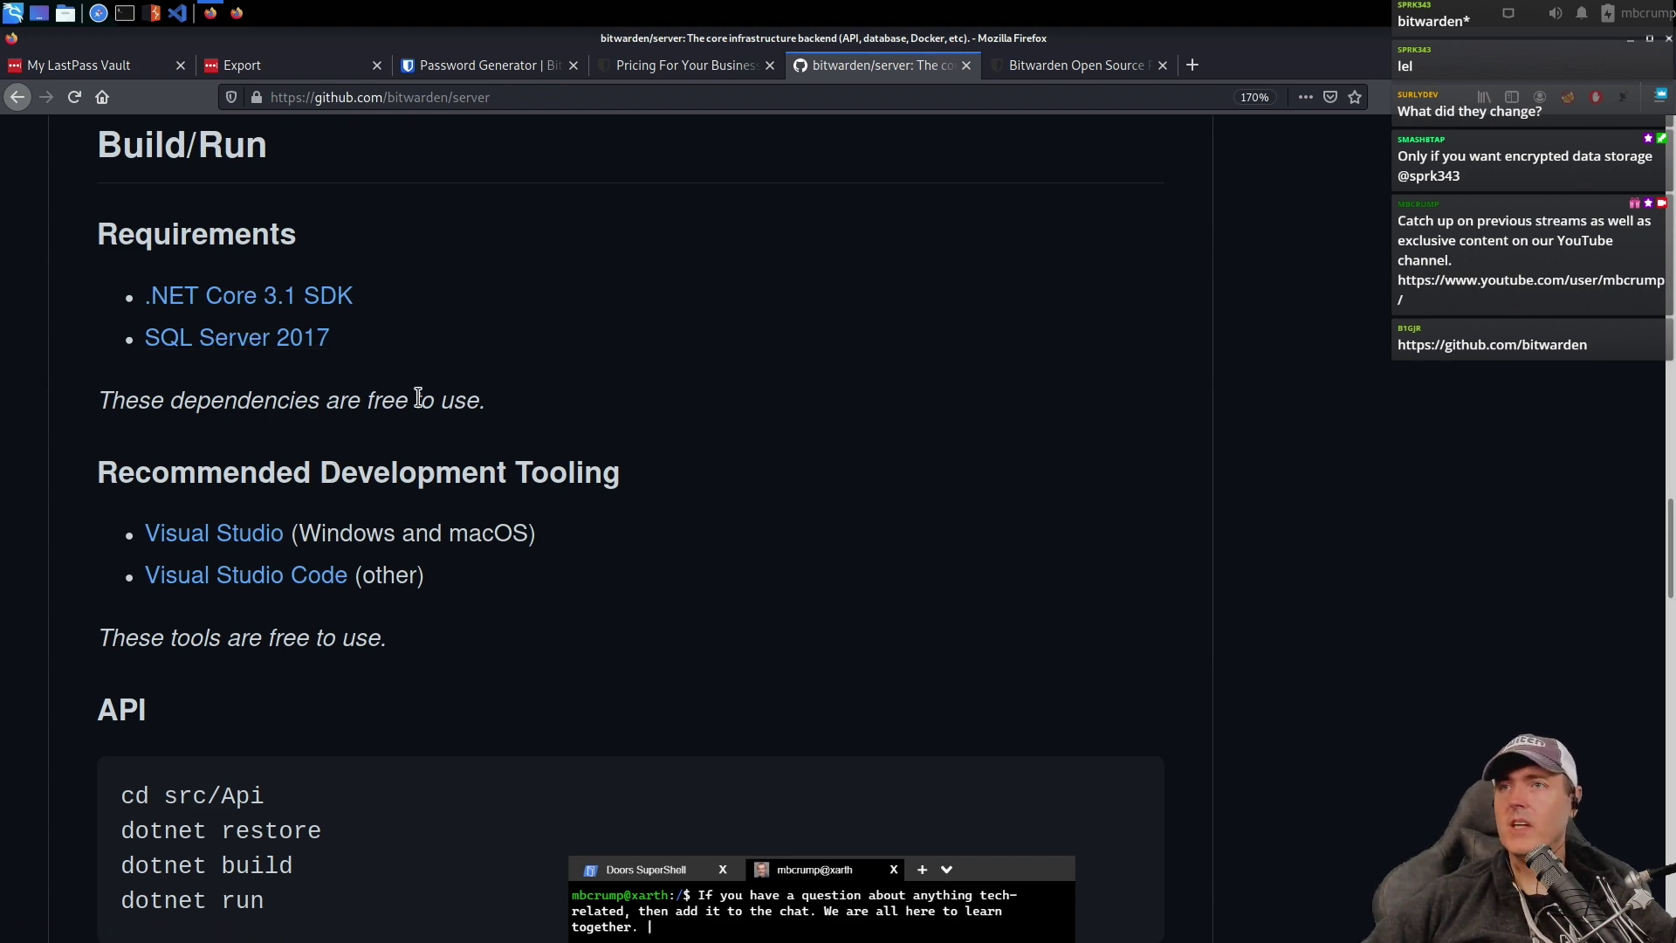
pyautogui.scroll(-5, 576, 491)
pyautogui.scroll(4, 611, 510)
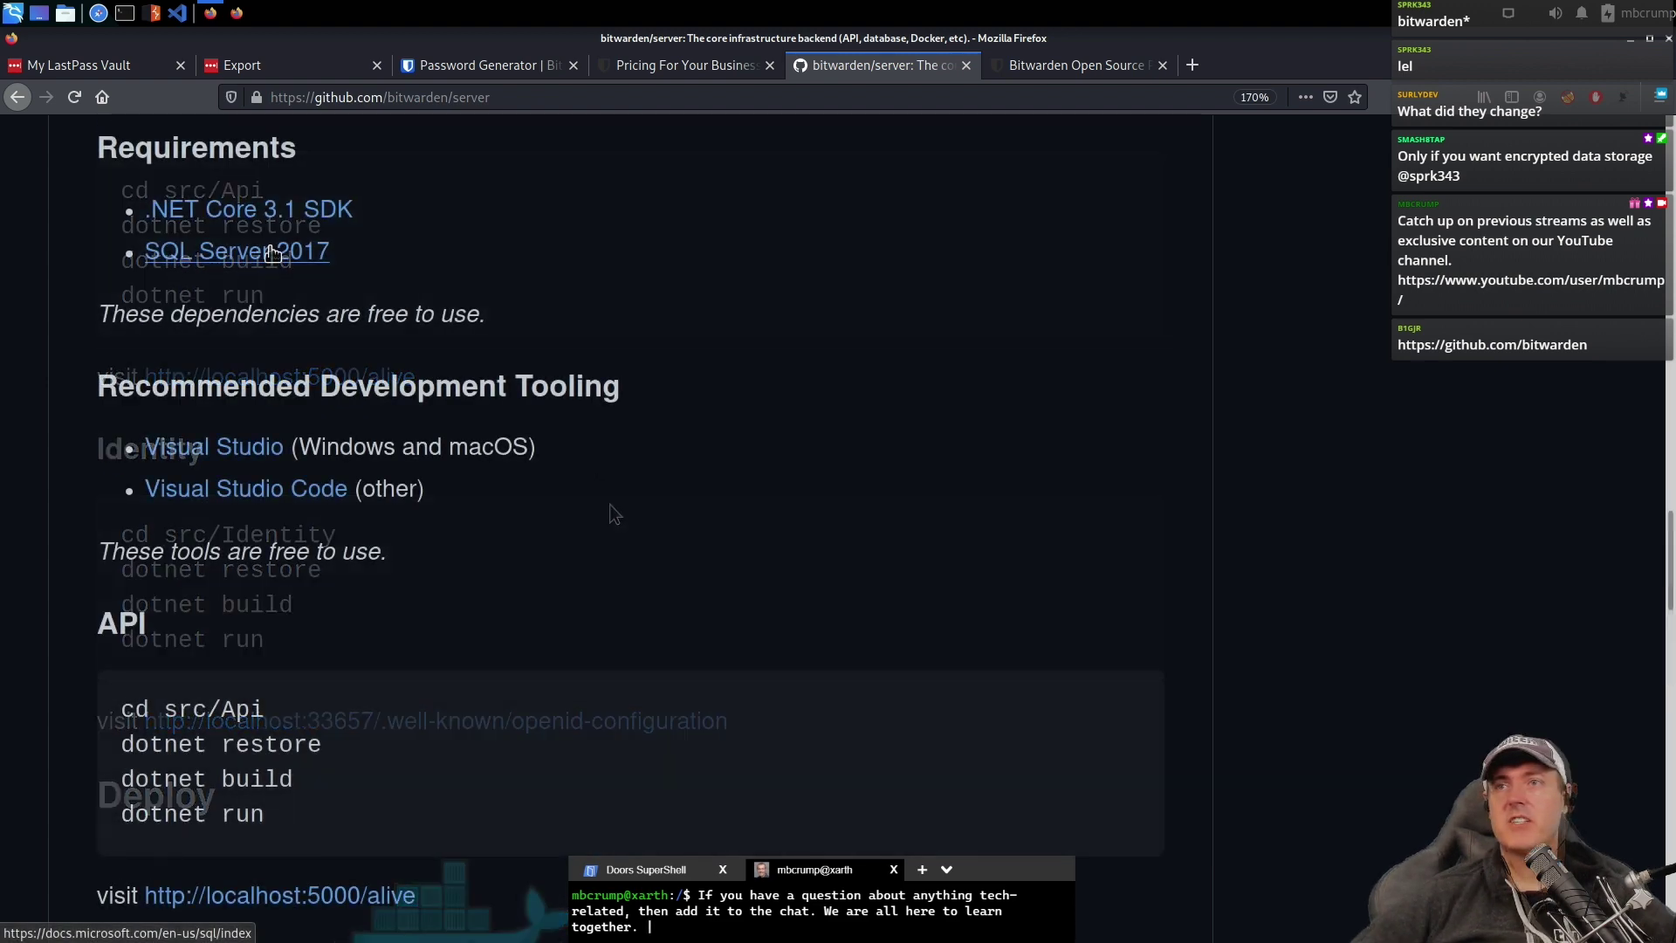
pyautogui.scroll(-4, 423, 558)
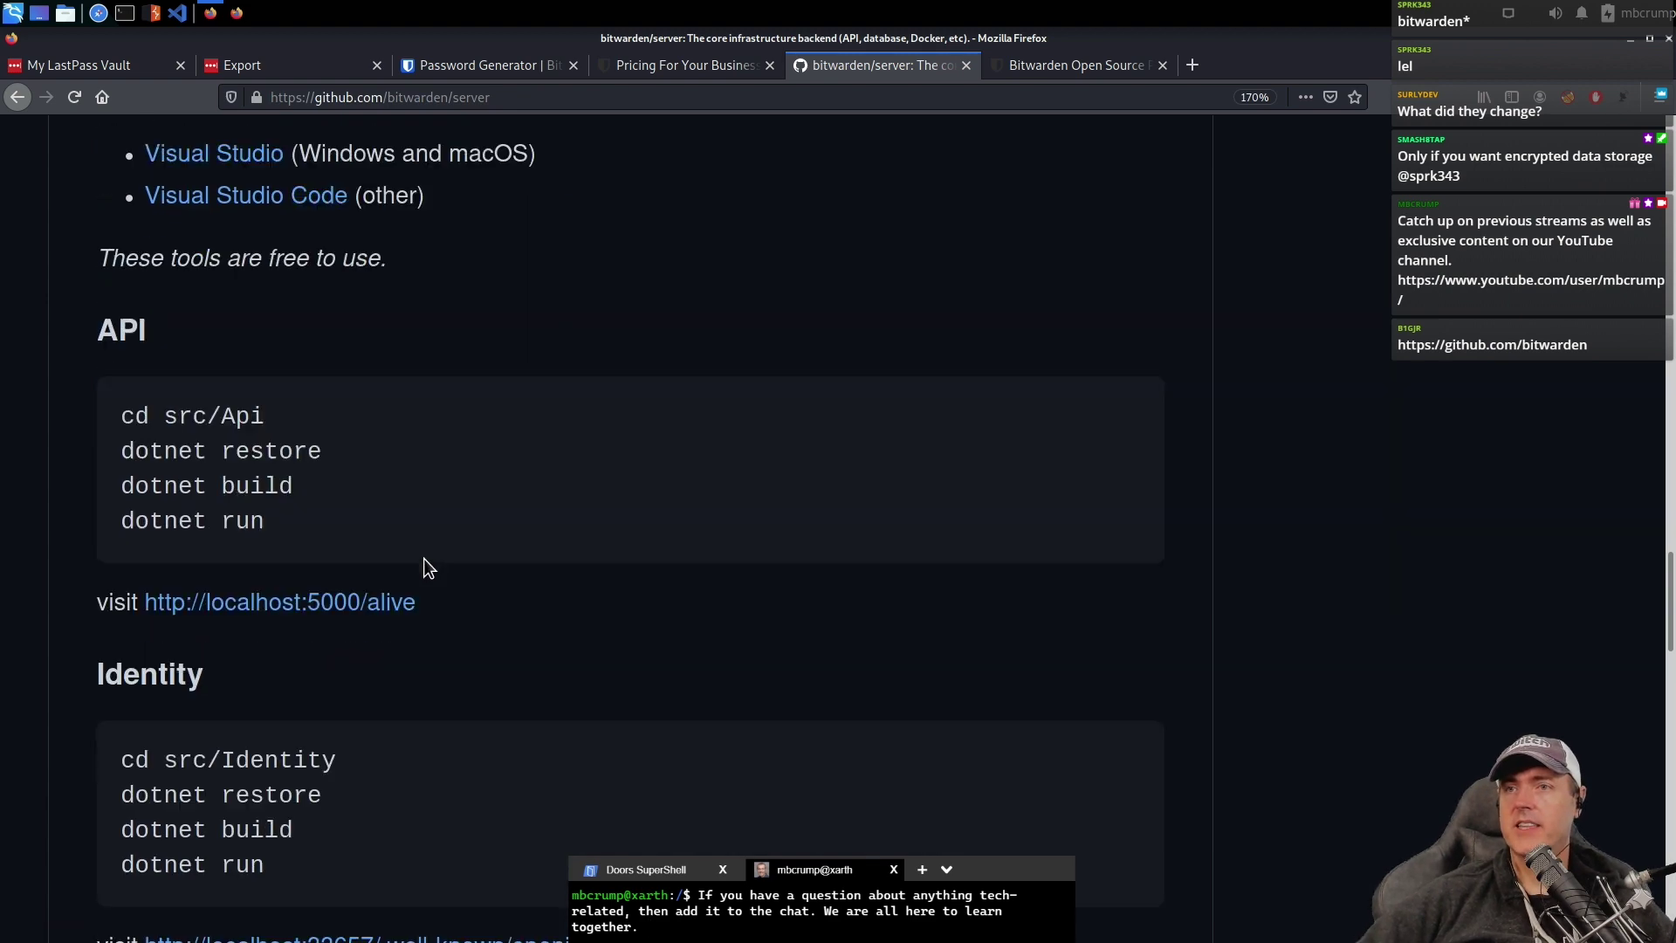
pyautogui.scroll(-1, 429, 559)
pyautogui.scroll(-3, 428, 559)
pyautogui.scroll(-5, 428, 554)
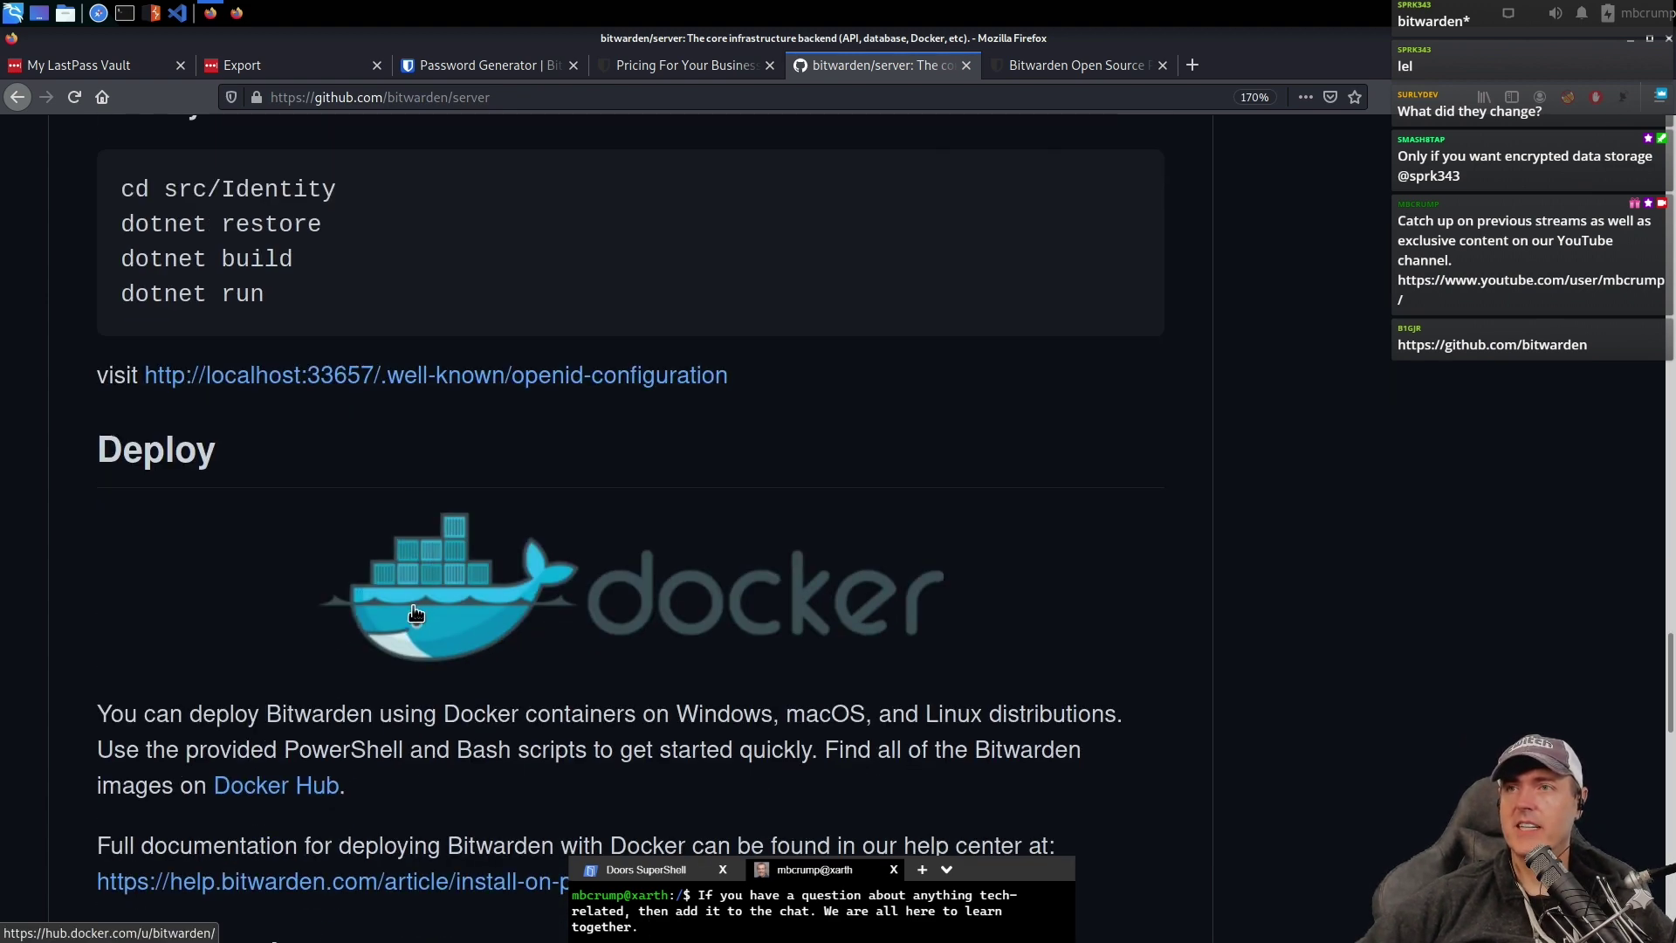
pyautogui.scroll(-6, 419, 609)
pyautogui.scroll(-8, 381, 719)
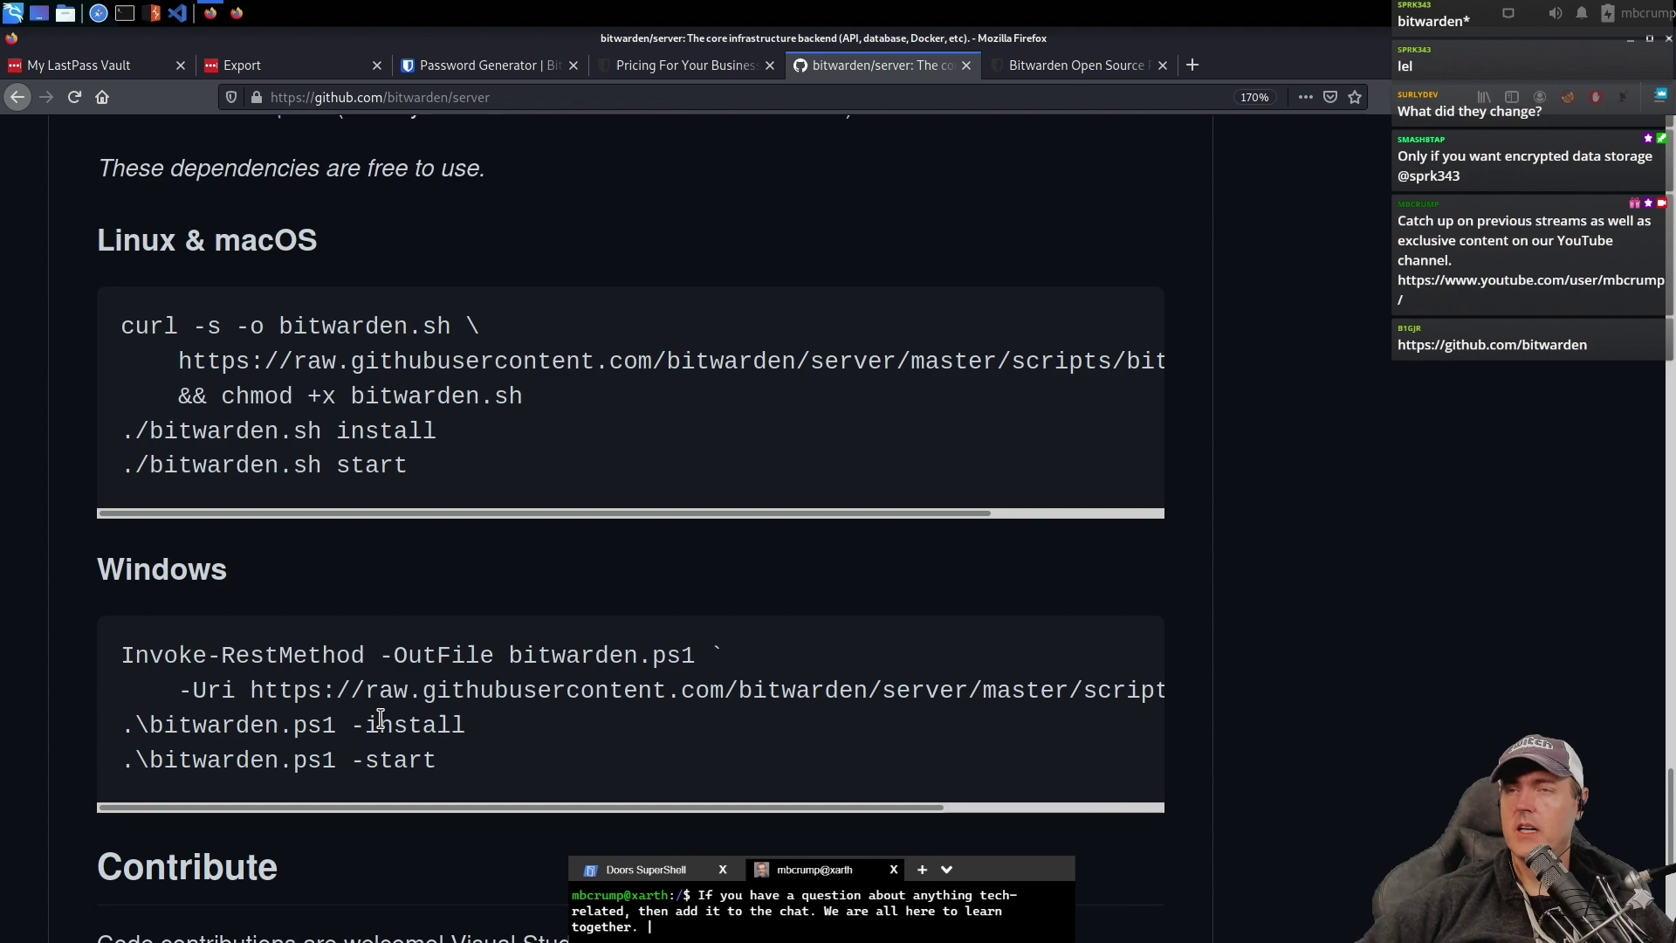
pyautogui.scroll(6, 195, 542)
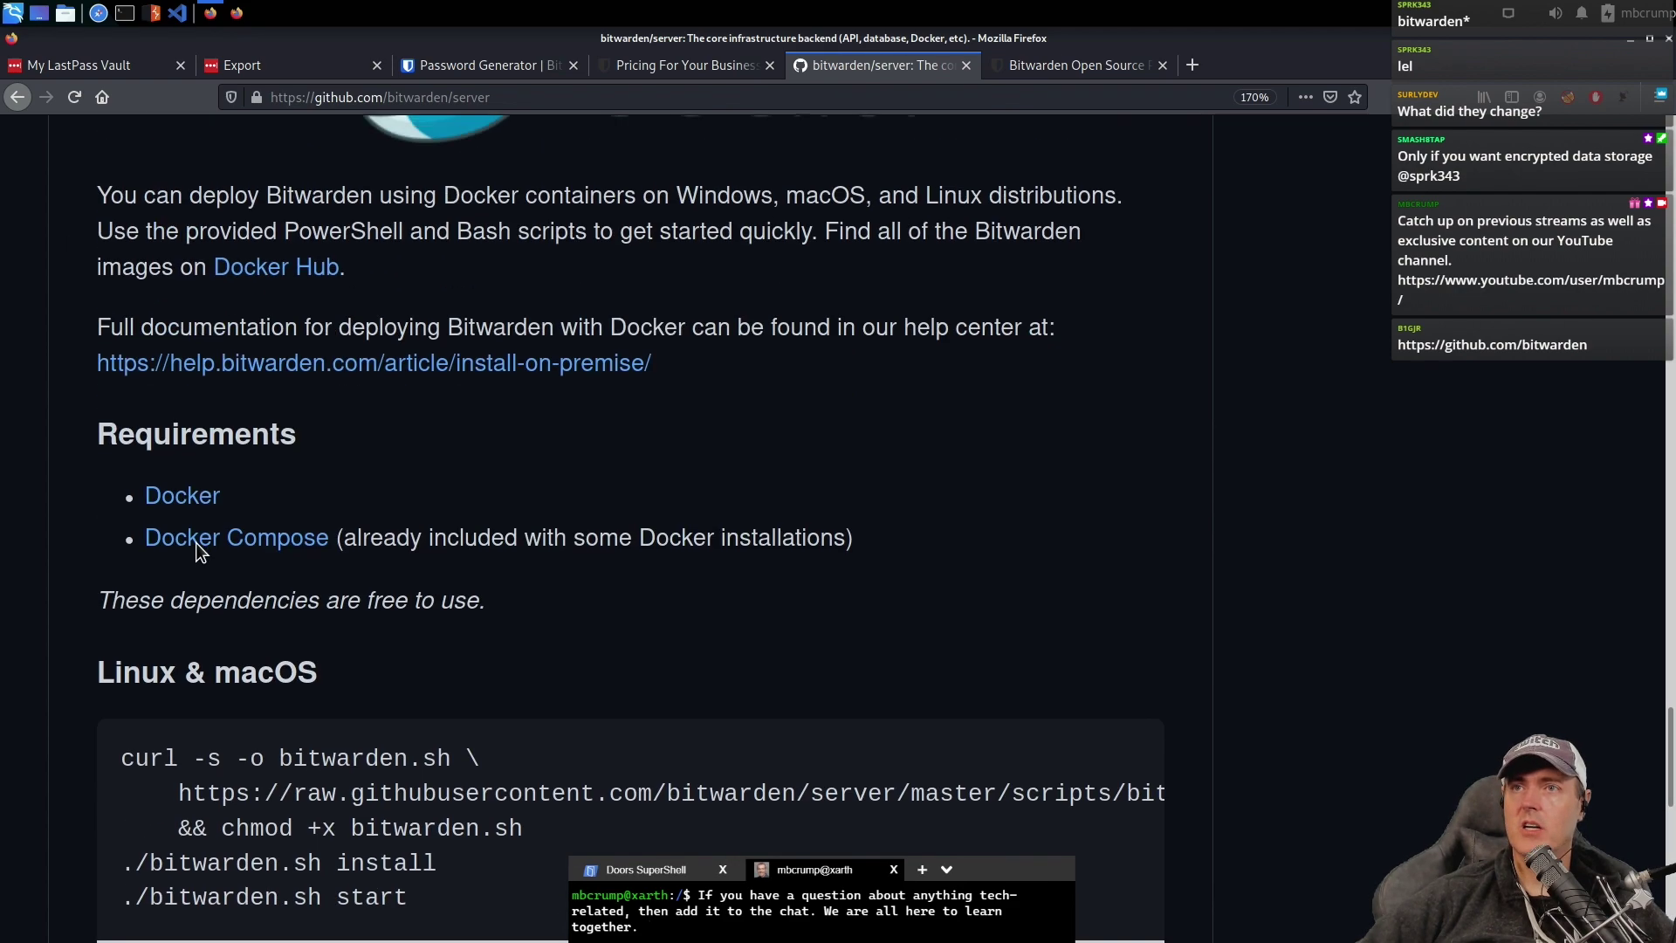